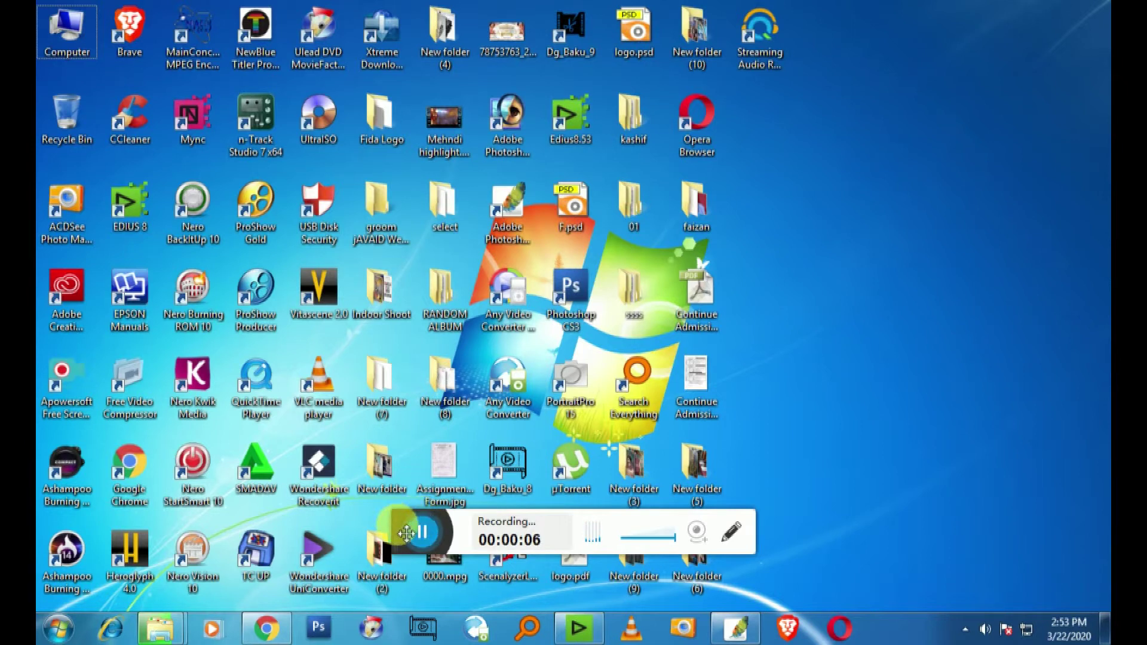
- Refresh the Windows desktop
{"action": "left_click_drag", "start_coordinate": [404, 532], "coordinate": [857, 644]}
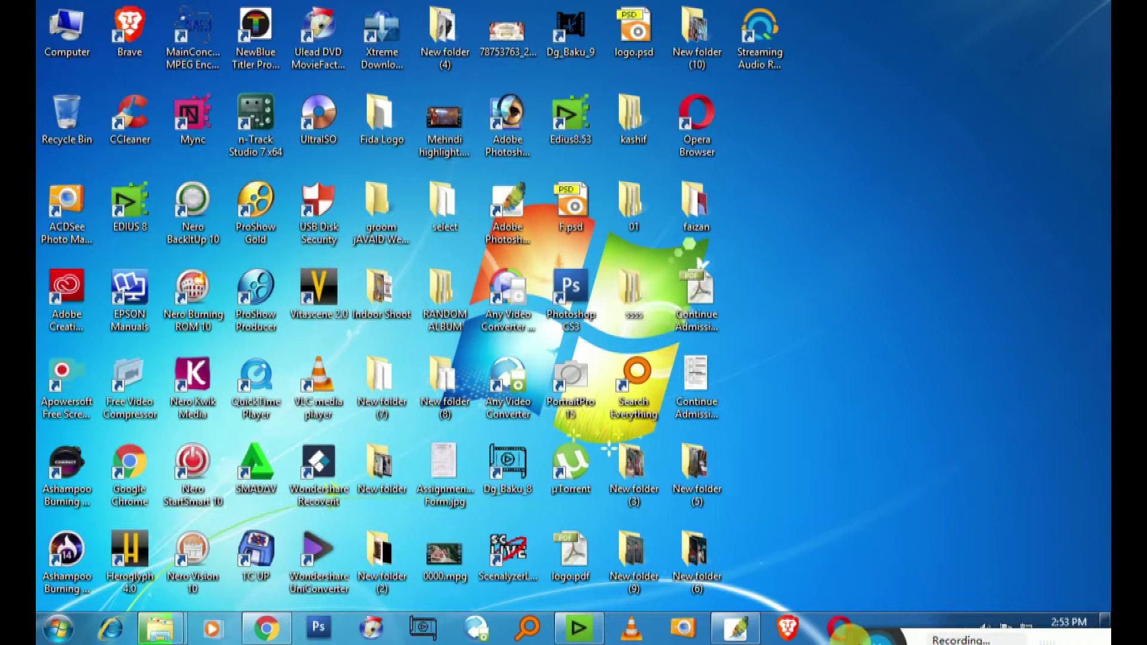
{"action": "right_click", "coordinate": [793, 313]}
{"action": "left_click", "coordinate": [825, 357]}
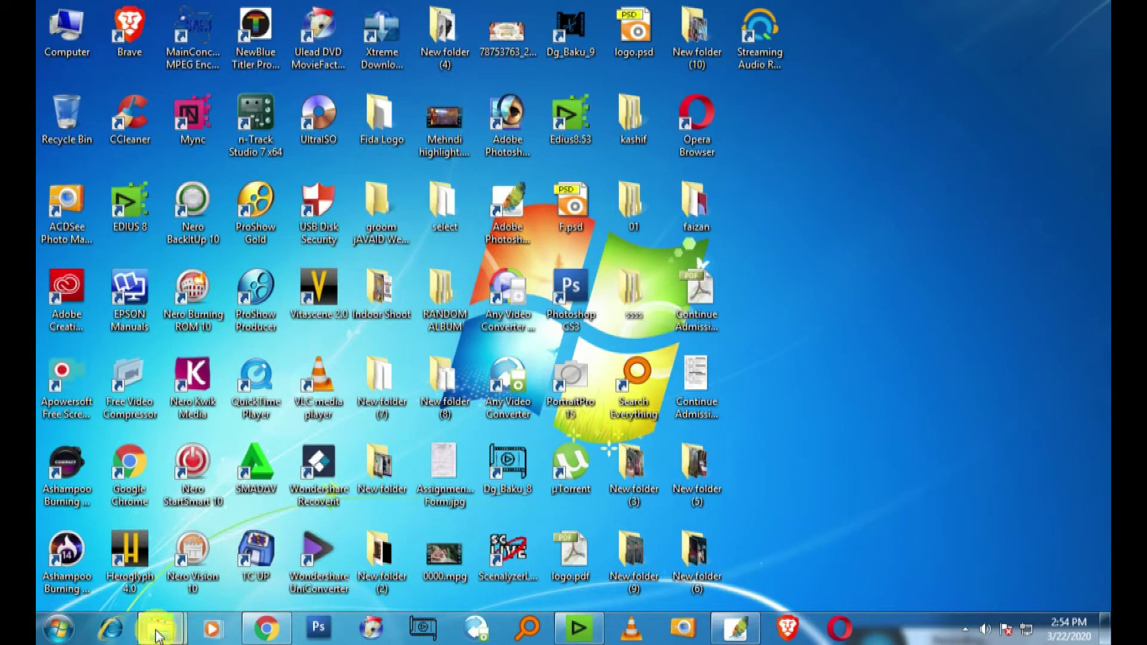
- Preview d.jpg from faizan\b zoomed on the face, then drag it into Photoshop
{"action": "mouse_move", "coordinate": [158, 628]}
{"action": "left_click", "coordinate": [158, 561]}
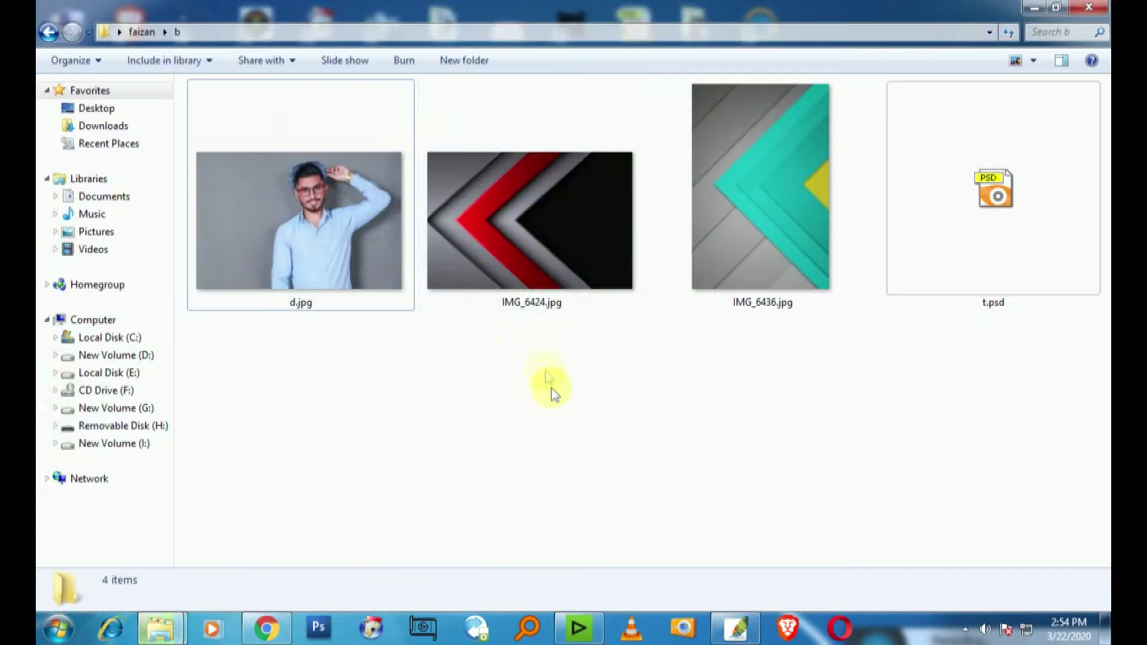
{"action": "left_click", "coordinate": [351, 258]}
{"action": "double_click", "coordinate": [351, 258]}
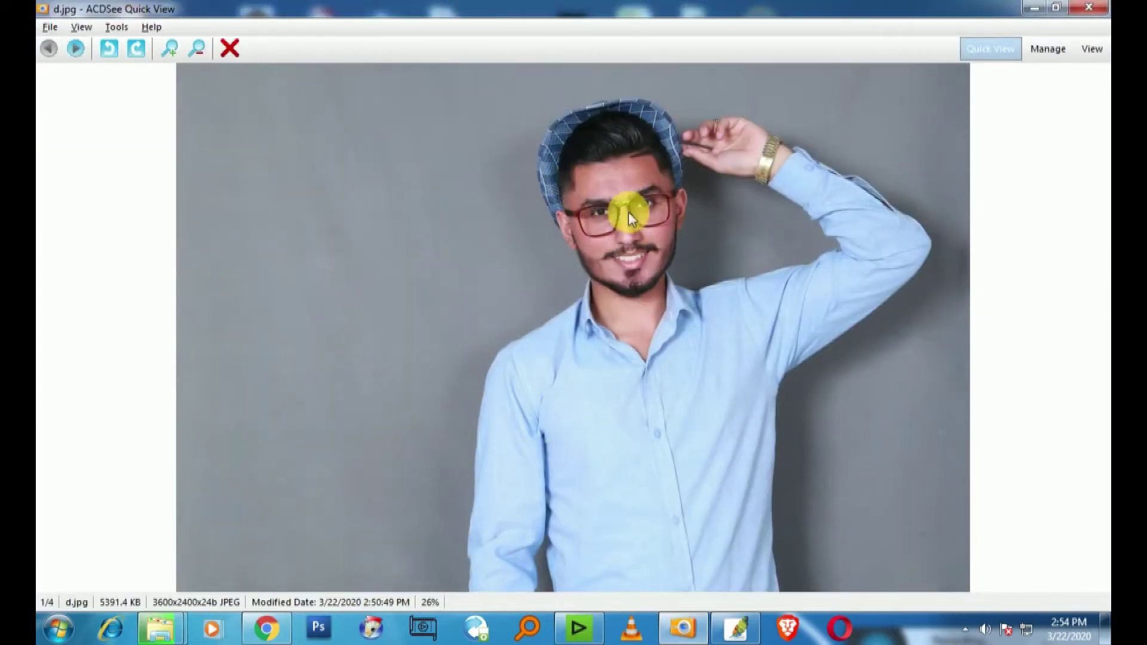
{"action": "scroll", "coordinate": [632, 176], "scroll_direction": "up", "scroll_amount": 3}
{"action": "mouse_move", "coordinate": [632, 199]}
{"action": "left_mouse_down"}
{"action": "mouse_move", "coordinate": [615, 341]}
{"action": "mouse_move", "coordinate": [640, 440]}
{"action": "left_mouse_up"}
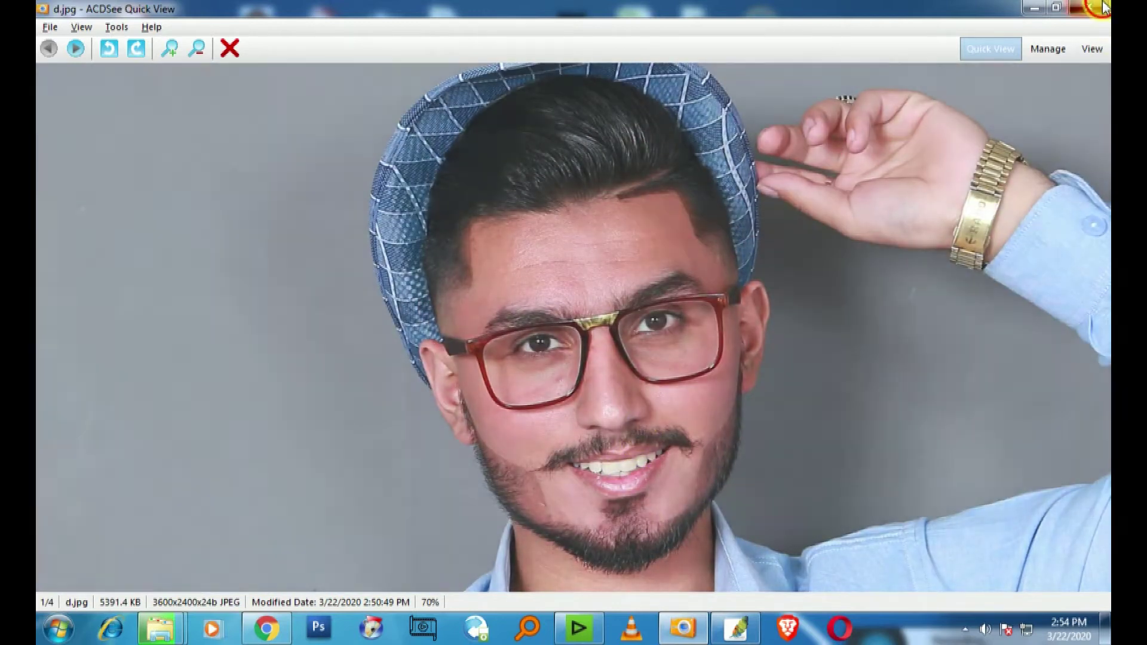
{"action": "left_click", "coordinate": [1088, 7]}
{"action": "mouse_move", "coordinate": [391, 212]}
{"action": "left_mouse_down"}
{"action": "mouse_move", "coordinate": [721, 621]}
{"action": "mouse_move", "coordinate": [550, 206]}
{"action": "left_mouse_up"}
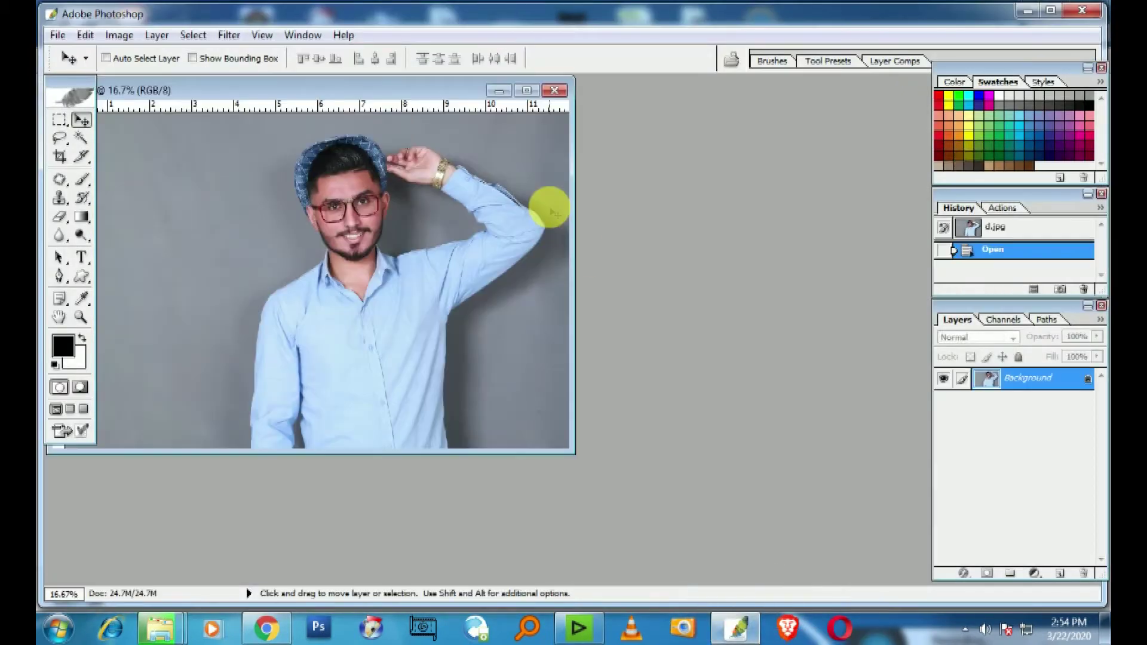
- Switch to full-screen view and duplicate the background into Layer 1
{"action": "key", "text": "f"}
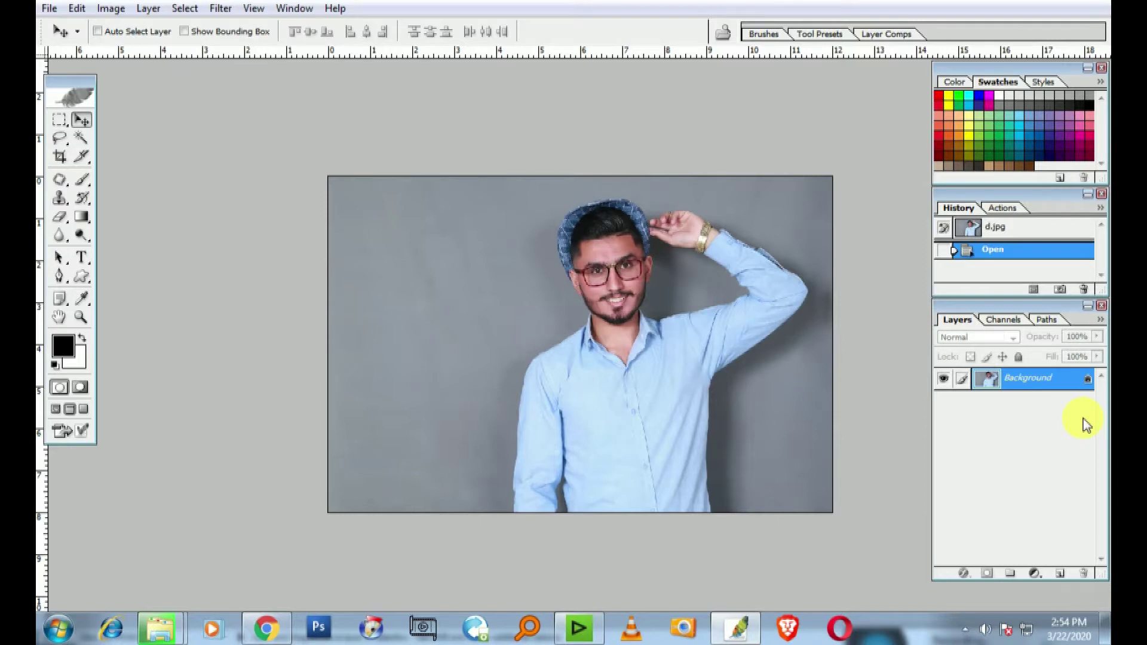
{"action": "key", "text": "ctrl+j"}
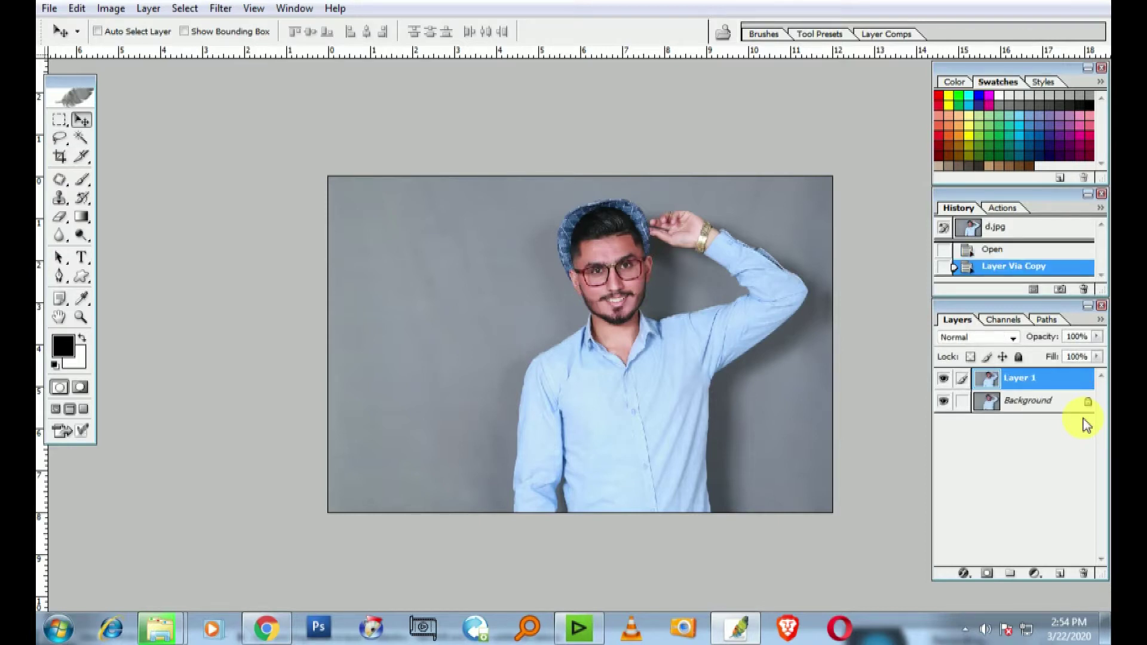
{"action": "key", "text": "p"}
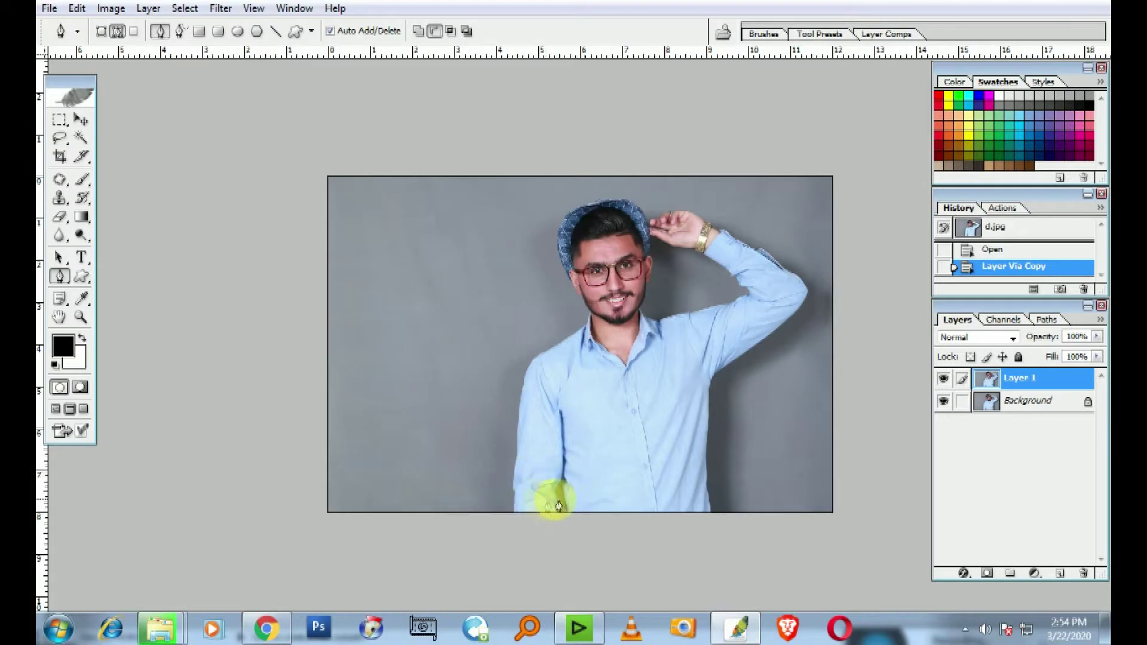
{"action": "left_click", "coordinate": [458, 453], "text": "ctrl"}
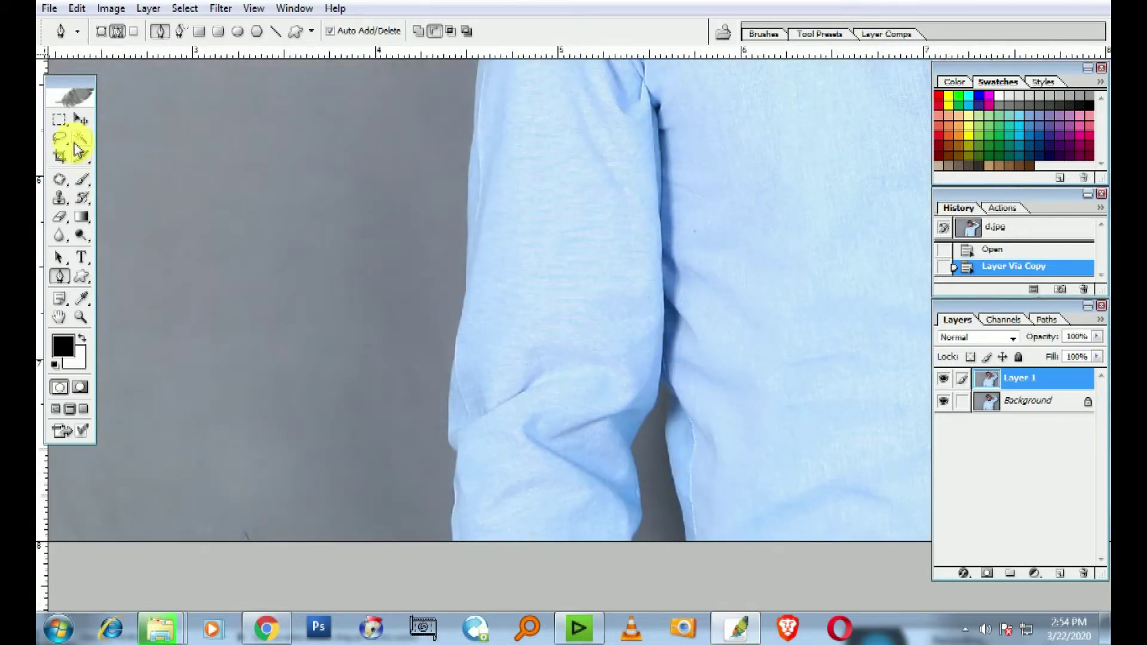
- Trial a Magic Wand selection of the grey background, including the gaps around arm and head
{"action": "left_click", "coordinate": [81, 138]}
{"action": "key", "text": "ctrl+0"}
{"action": "left_click", "coordinate": [481, 287]}
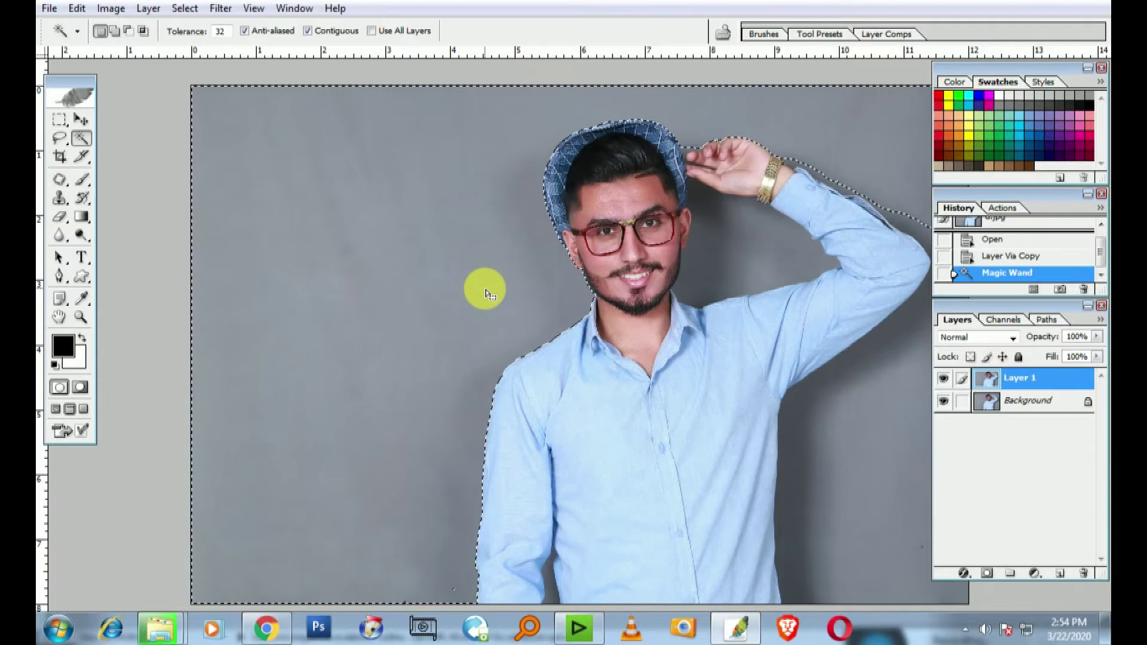
{"action": "left_click", "coordinate": [762, 235], "text": "shift"}
{"action": "left_click", "coordinate": [848, 424], "text": "shift"}
{"action": "left_click", "coordinate": [704, 251], "text": "shift"}
- Drop the selection and return to the Pen tool, zoomed on the lower shirt
{"action": "key", "text": "ctrl+d"}
{"action": "key", "text": "p"}
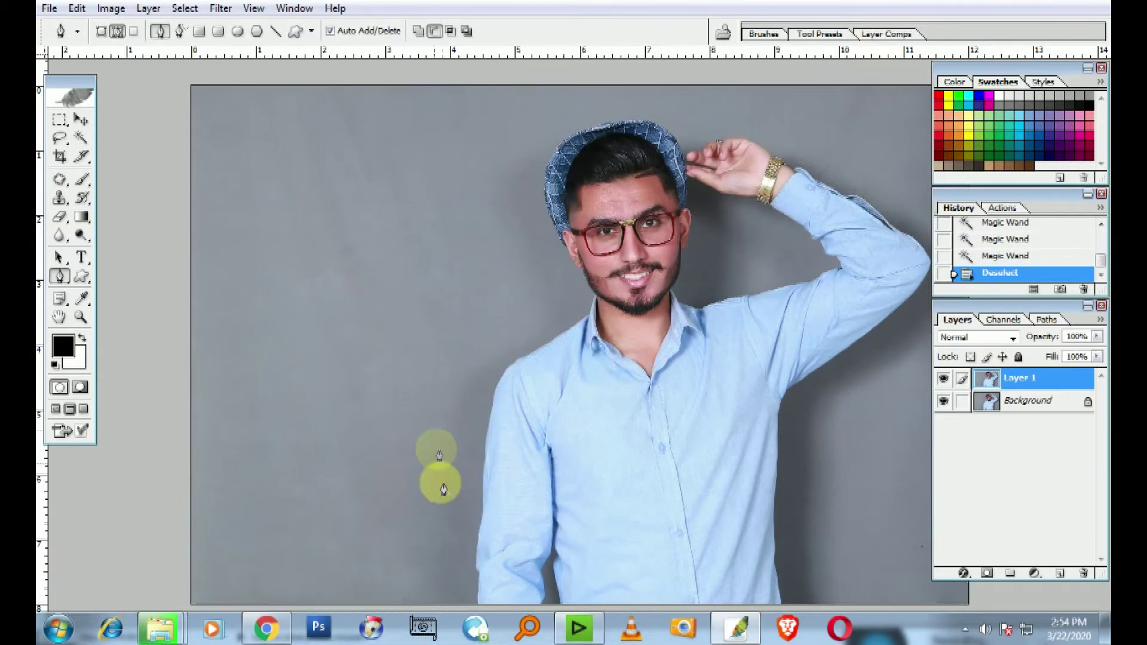
{"action": "key", "text": "ctrl+plus"}
{"action": "key", "text": "ctrl+plus"}
{"action": "left_click_drag", "start_coordinate": [645, 483], "coordinate": [647, 477]}
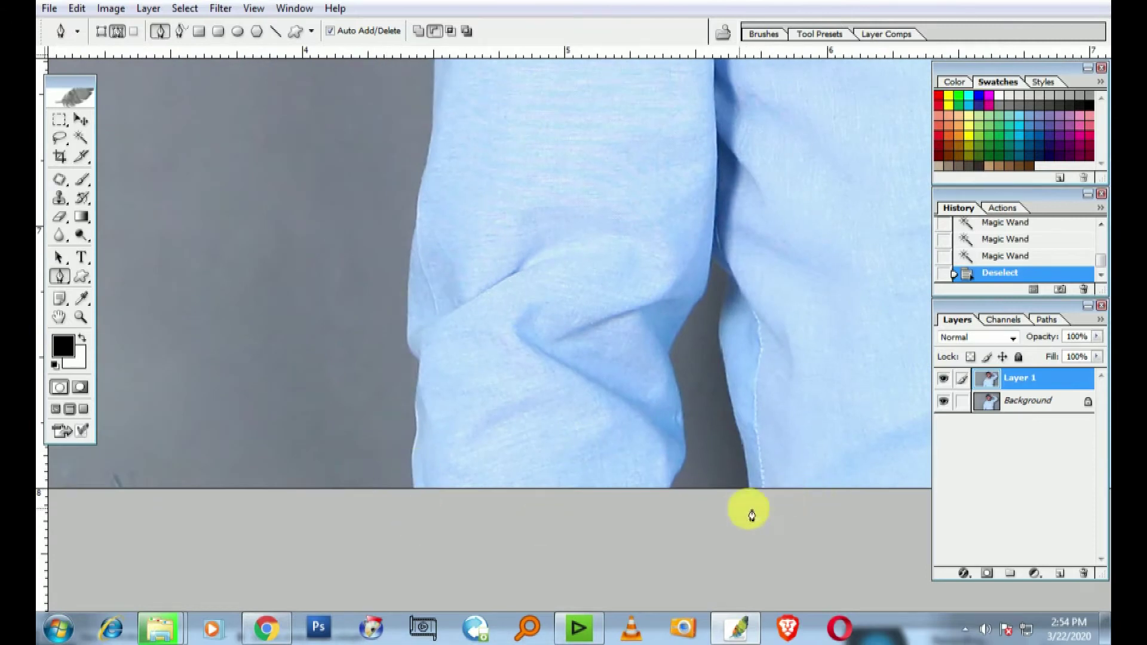
- Start the Pen path at the shirt bottom, tracing the inner edge, bottom and left side
{"action": "left_click", "coordinate": [753, 506]}
{"action": "left_click", "coordinate": [740, 435]}
{"action": "left_click_drag", "start_coordinate": [723, 338], "coordinate": [717, 252]}
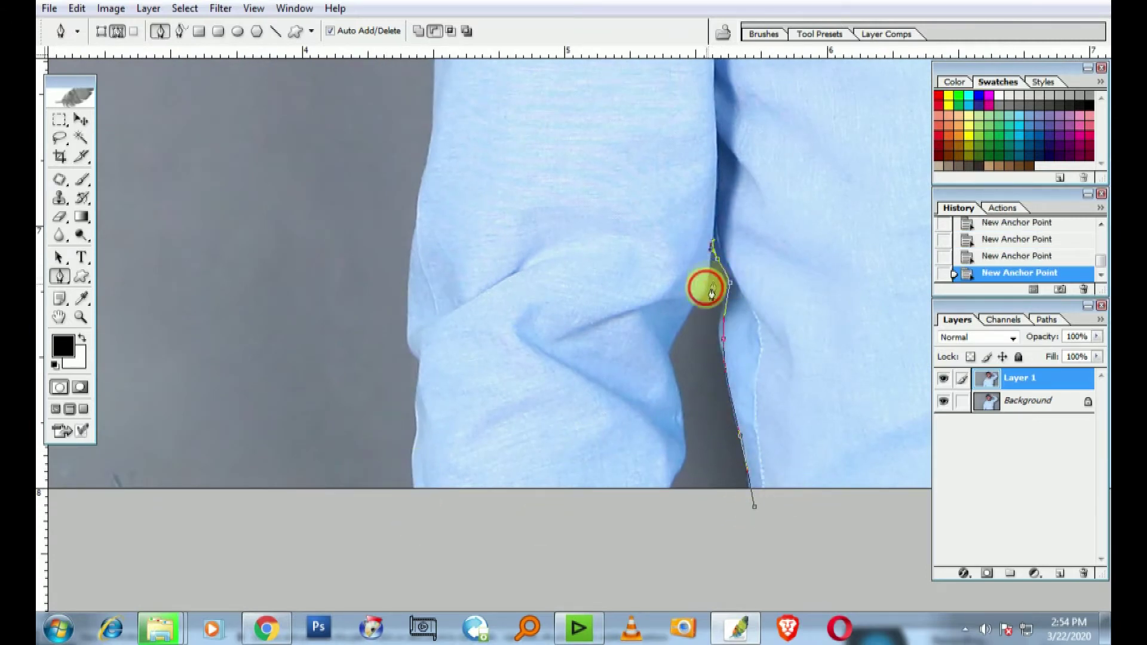
{"action": "left_click", "coordinate": [682, 419]}
{"action": "left_click", "coordinate": [658, 538]}
{"action": "left_click", "coordinate": [518, 569]}
{"action": "left_click", "coordinate": [438, 571]}
{"action": "left_click", "coordinate": [416, 559]}
{"action": "left_click", "coordinate": [415, 522]}
{"action": "left_click_drag", "start_coordinate": [413, 494], "coordinate": [413, 492]}
{"action": "left_click_drag", "start_coordinate": [415, 452], "coordinate": [421, 418]}
{"action": "left_click", "coordinate": [410, 268]}
- Continue the path with anchors up the sleeve edge
{"action": "scroll", "coordinate": [419, 299], "scroll_direction": "up", "scroll_amount": 5}
{"action": "left_click", "coordinate": [438, 473]}
{"action": "left_click", "coordinate": [442, 424]}
{"action": "left_click", "coordinate": [442, 337]}
{"action": "left_click", "coordinate": [443, 302]}
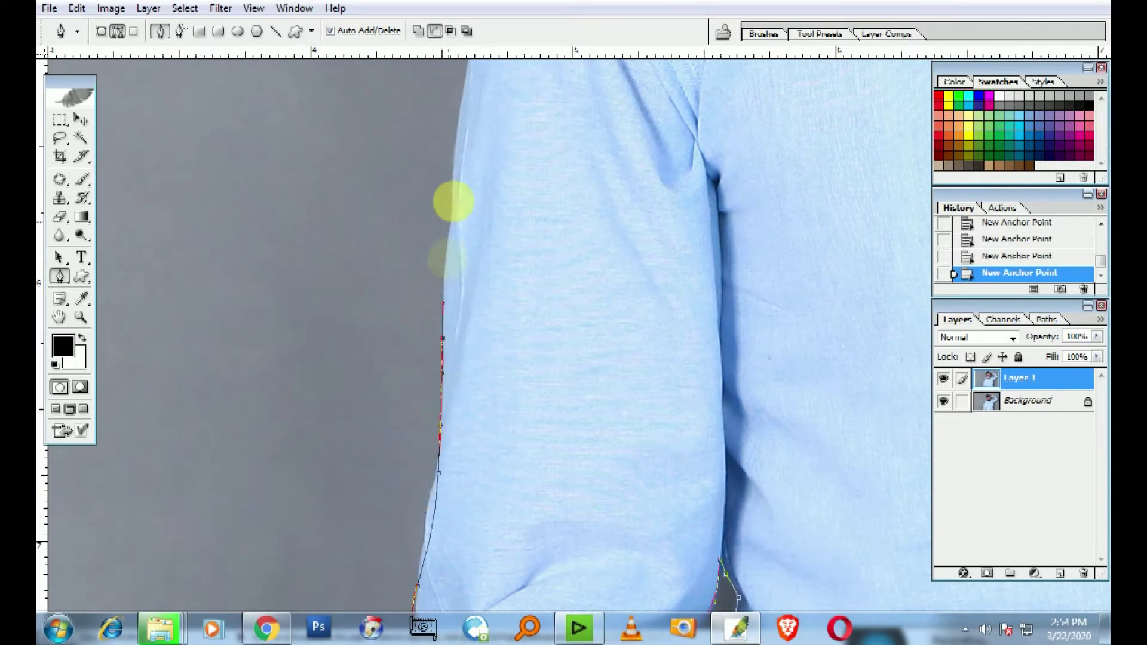
{"action": "key", "text": "ctrl+minus"}
{"action": "key", "text": "ctrl+plus"}
{"action": "key", "text": "ctrl+plus"}
- Trace the path along the shoulder edge with straight and curved anchors
{"action": "left_click_drag", "start_coordinate": [470, 196], "coordinate": [474, 448]}
{"action": "left_click_drag", "start_coordinate": [525, 251], "coordinate": [506, 443]}
{"action": "left_click", "coordinate": [512, 416]}
{"action": "left_click", "coordinate": [566, 327]}
{"action": "left_click", "coordinate": [620, 291]}
{"action": "left_click_drag", "start_coordinate": [632, 268], "coordinate": [570, 382]}
{"action": "left_click", "coordinate": [602, 377]}
{"action": "left_click", "coordinate": [647, 347]}
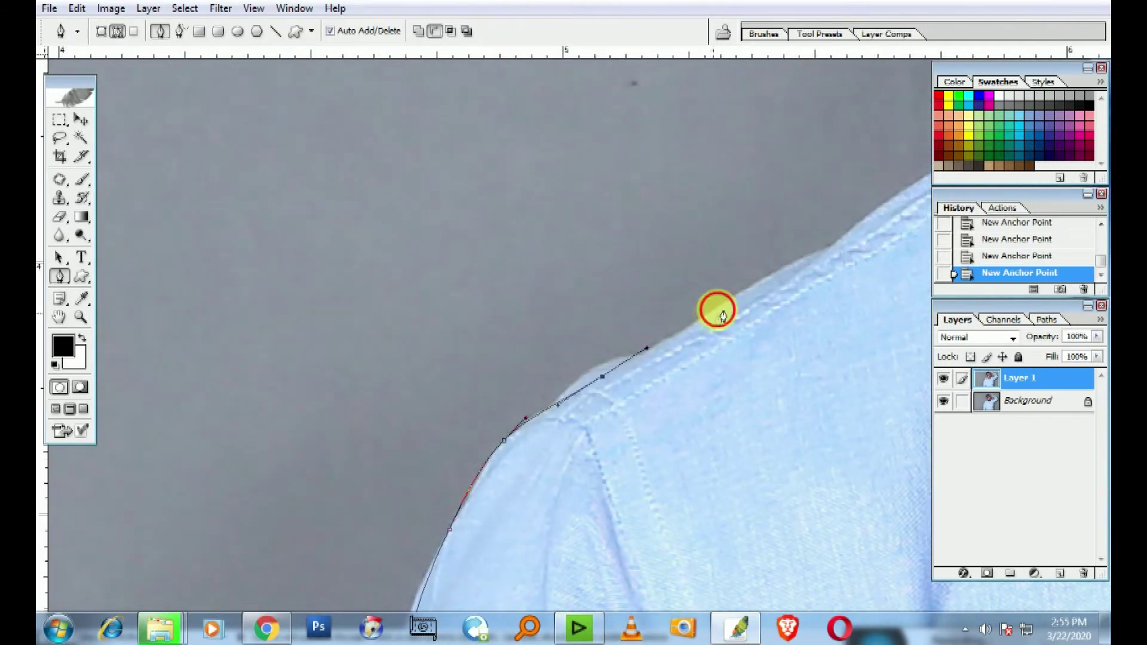
{"action": "left_click_drag", "start_coordinate": [723, 316], "coordinate": [417, 511]}
{"action": "left_click", "coordinate": [578, 406]}
- Extend the path up the collar to its tip and around the ear
{"action": "left_click_drag", "start_coordinate": [678, 335], "coordinate": [702, 317]}
{"action": "left_click_drag", "start_coordinate": [806, 260], "coordinate": [664, 455]}
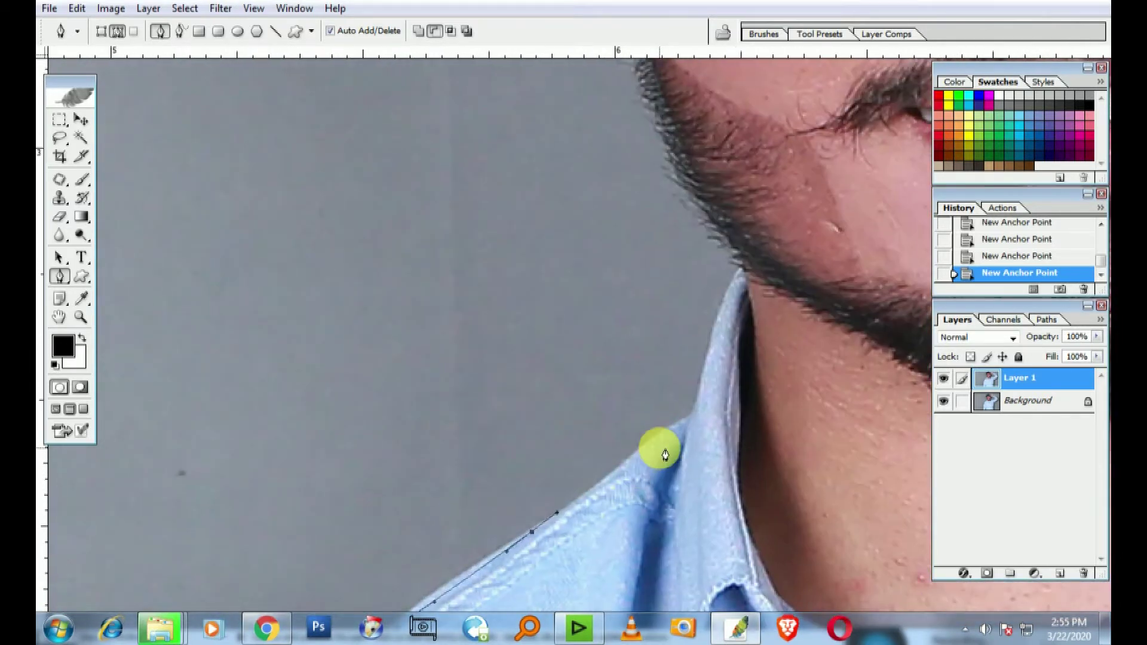
{"action": "left_click", "coordinate": [684, 417]}
{"action": "left_click", "coordinate": [700, 384]}
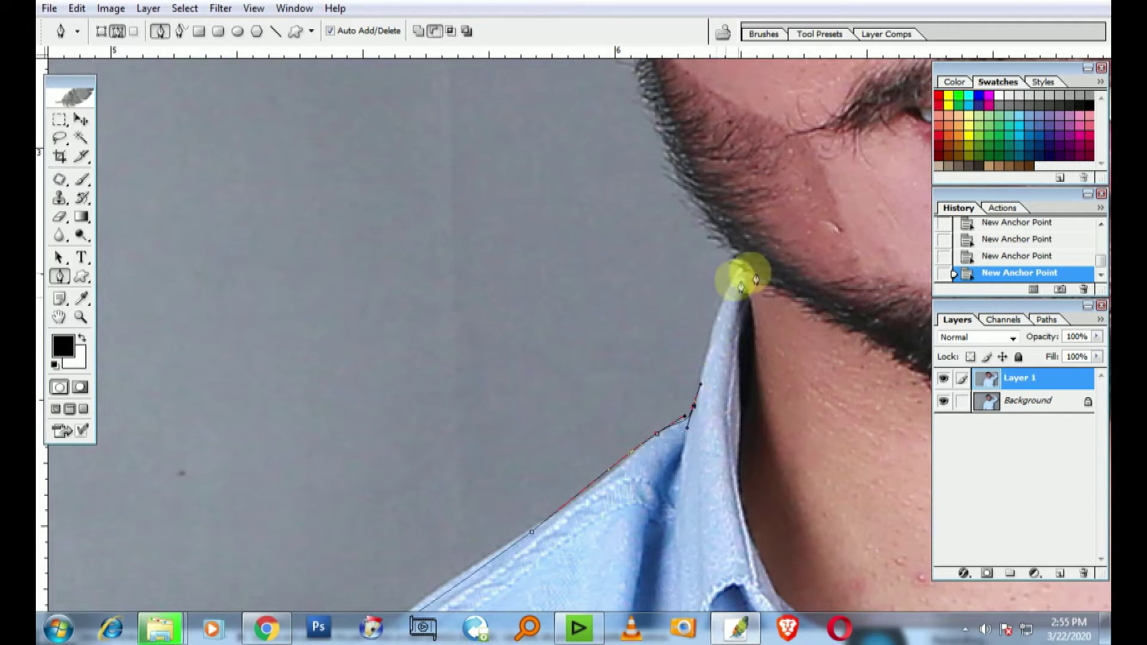
{"action": "left_click", "coordinate": [738, 266]}
{"action": "mouse_move", "coordinate": [697, 192]}
{"action": "left_mouse_down"}
{"action": "mouse_move", "coordinate": [721, 438]}
{"action": "mouse_move", "coordinate": [685, 354]}
{"action": "left_mouse_up"}
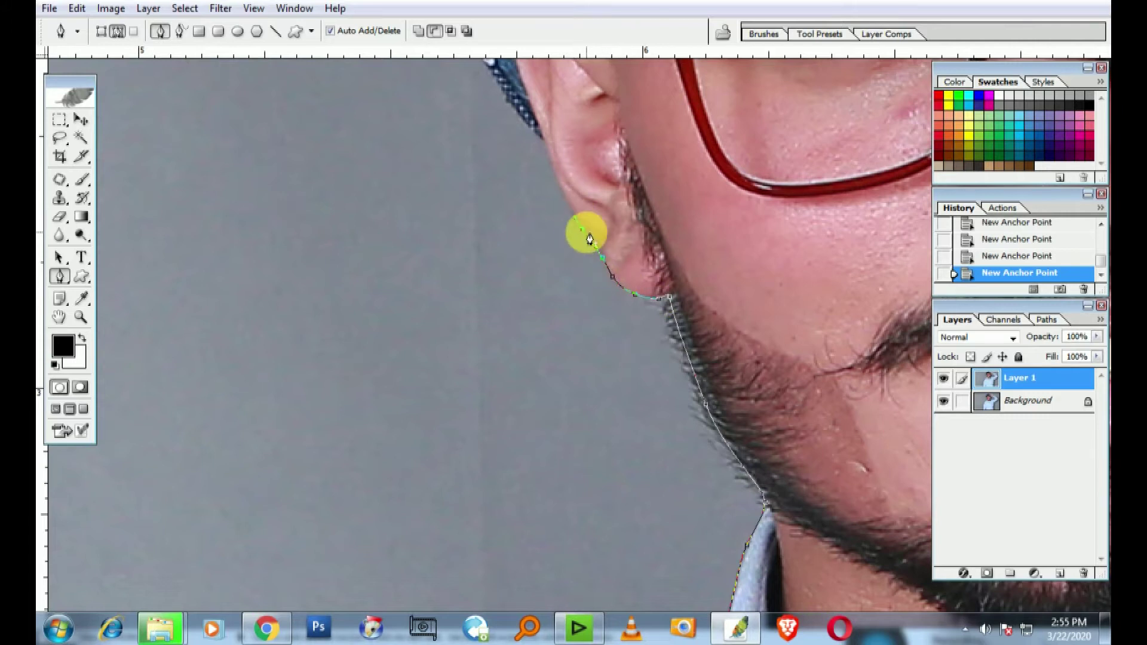
{"action": "left_click_drag", "start_coordinate": [589, 239], "coordinate": [559, 191]}
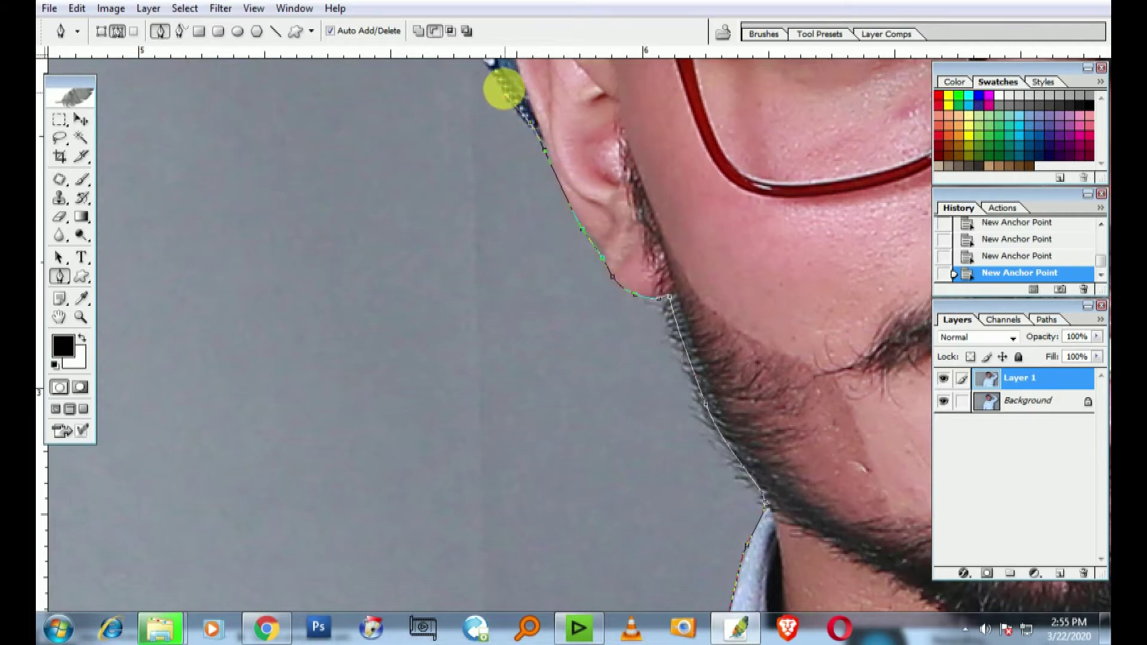
- Curve the path over the hat's top and side down to the fingers
{"action": "left_click_drag", "start_coordinate": [501, 90], "coordinate": [512, 436]}
{"action": "left_click_drag", "start_coordinate": [430, 238], "coordinate": [464, 435]}
{"action": "left_click_drag", "start_coordinate": [471, 197], "coordinate": [477, 392]}
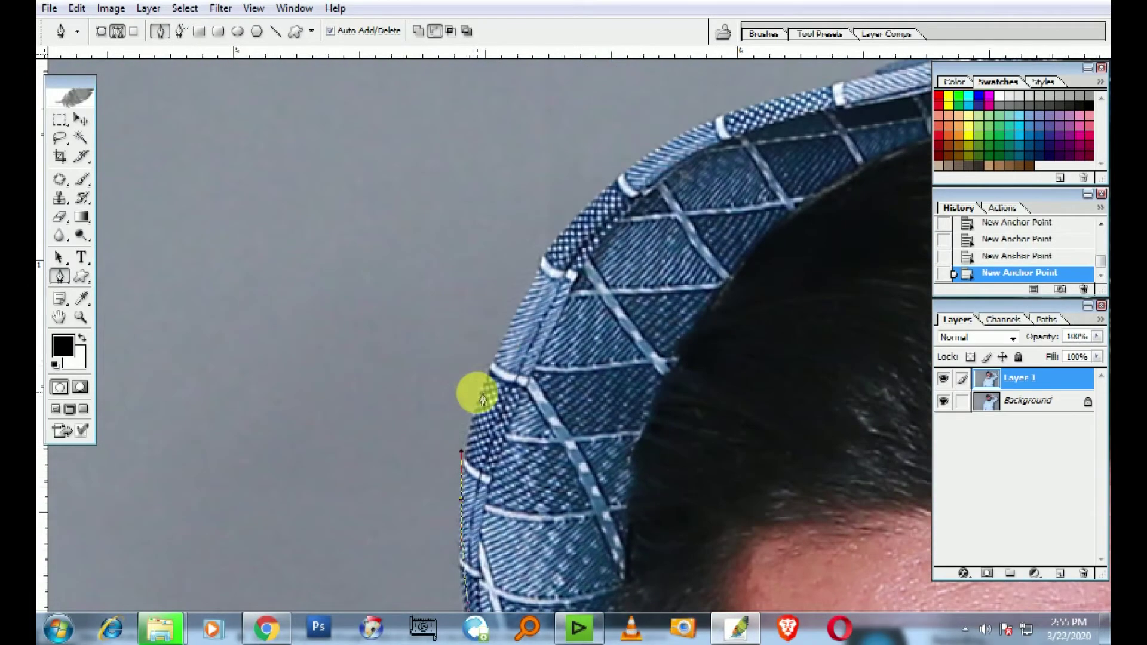
{"action": "left_click_drag", "start_coordinate": [565, 234], "coordinate": [499, 366]}
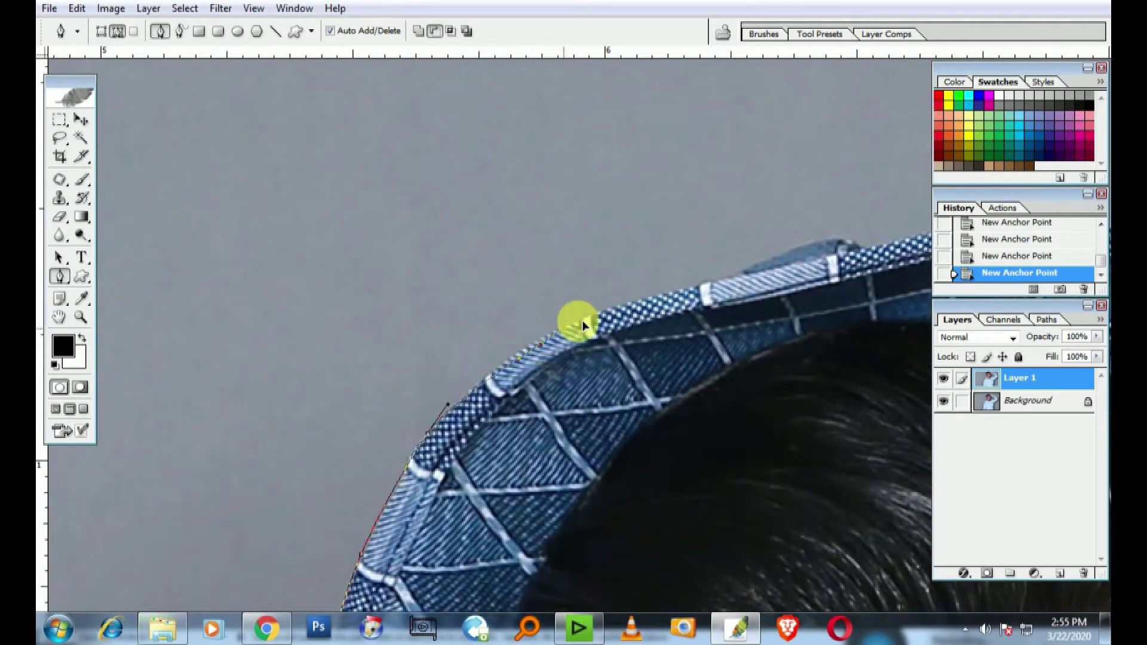
{"action": "mouse_move", "coordinate": [797, 256]}
{"action": "left_mouse_down"}
{"action": "mouse_move", "coordinate": [452, 396]}
{"action": "mouse_move", "coordinate": [472, 384]}
{"action": "left_mouse_up"}
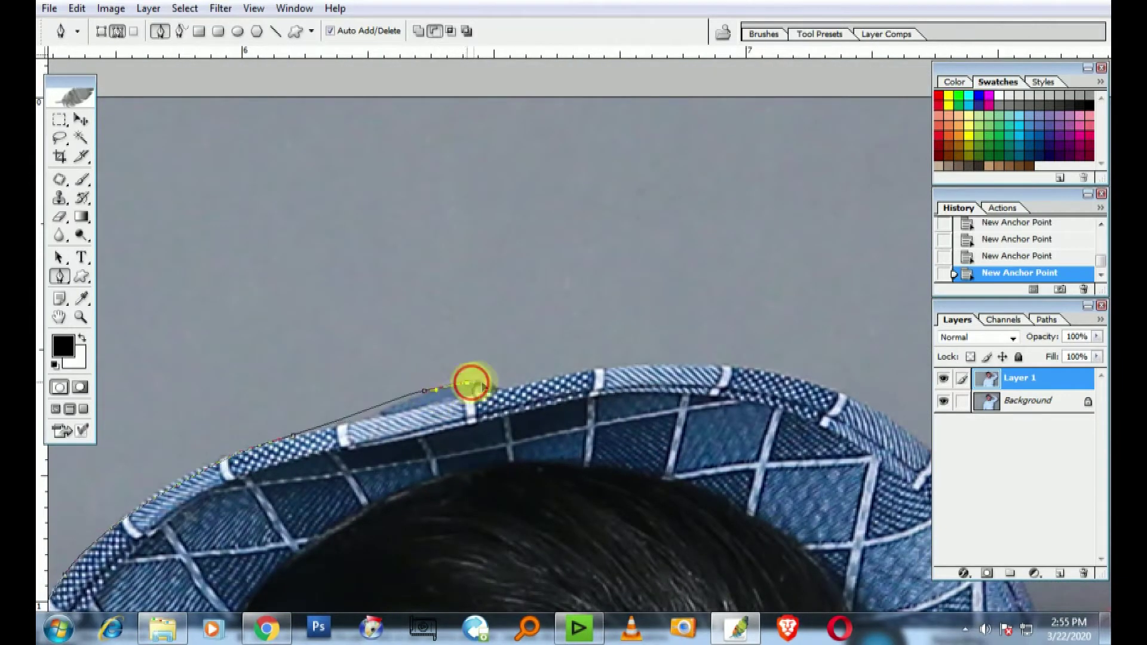
{"action": "left_click_drag", "start_coordinate": [575, 378], "coordinate": [217, 298]}
{"action": "left_click_drag", "start_coordinate": [415, 290], "coordinate": [458, 305]}
{"action": "left_click_drag", "start_coordinate": [645, 456], "coordinate": [453, 235]}
{"action": "left_click_drag", "start_coordinate": [471, 277], "coordinate": [491, 322]}
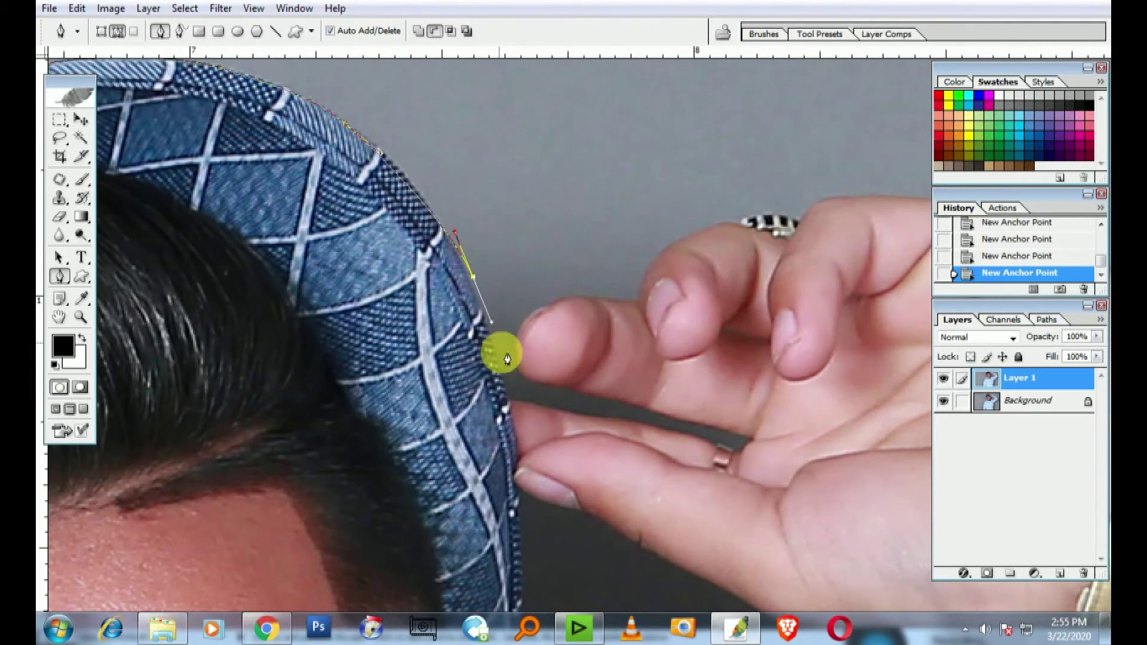
{"action": "left_click_drag", "start_coordinate": [507, 398], "coordinate": [539, 409]}
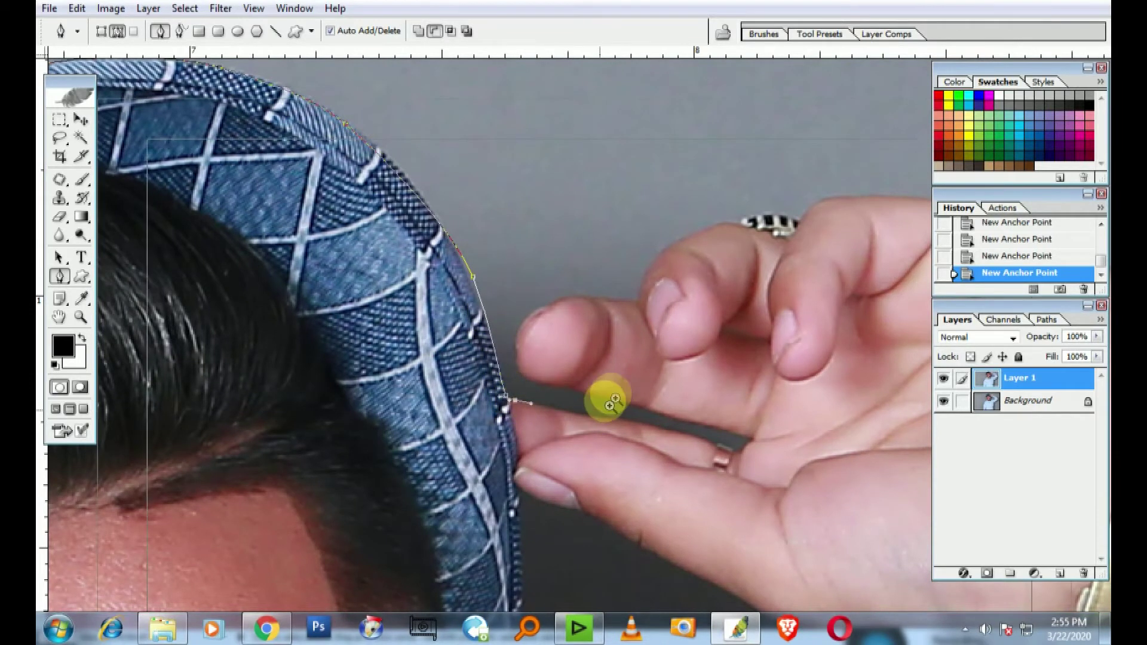
- Trace curved anchors along the finger up to the fingertip
{"action": "scroll", "coordinate": [603, 397], "scroll_direction": "up", "scroll_amount": 1}
{"action": "left_click_drag", "start_coordinate": [609, 391], "coordinate": [464, 383]}
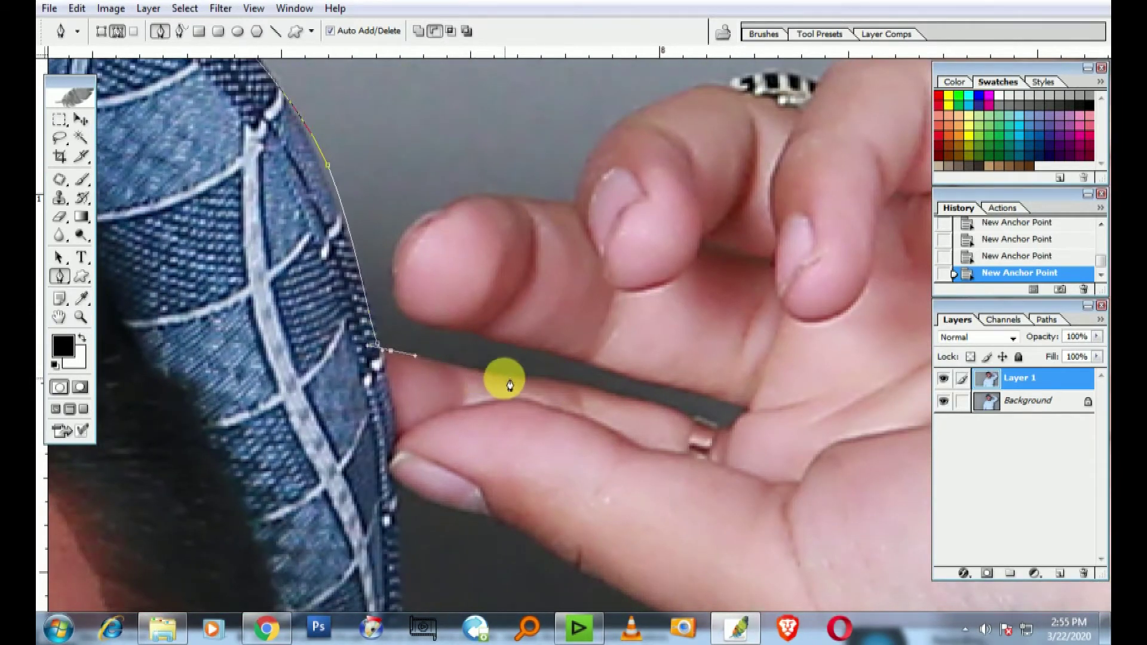
{"action": "left_click_drag", "start_coordinate": [562, 380], "coordinate": [584, 386]}
{"action": "mouse_move", "coordinate": [684, 411]}
{"action": "left_mouse_down"}
{"action": "mouse_move", "coordinate": [708, 419]}
{"action": "mouse_move", "coordinate": [690, 395]}
{"action": "left_mouse_up"}
{"action": "left_click_drag", "start_coordinate": [585, 363], "coordinate": [549, 348]}
{"action": "left_click_drag", "start_coordinate": [461, 330], "coordinate": [414, 324]}
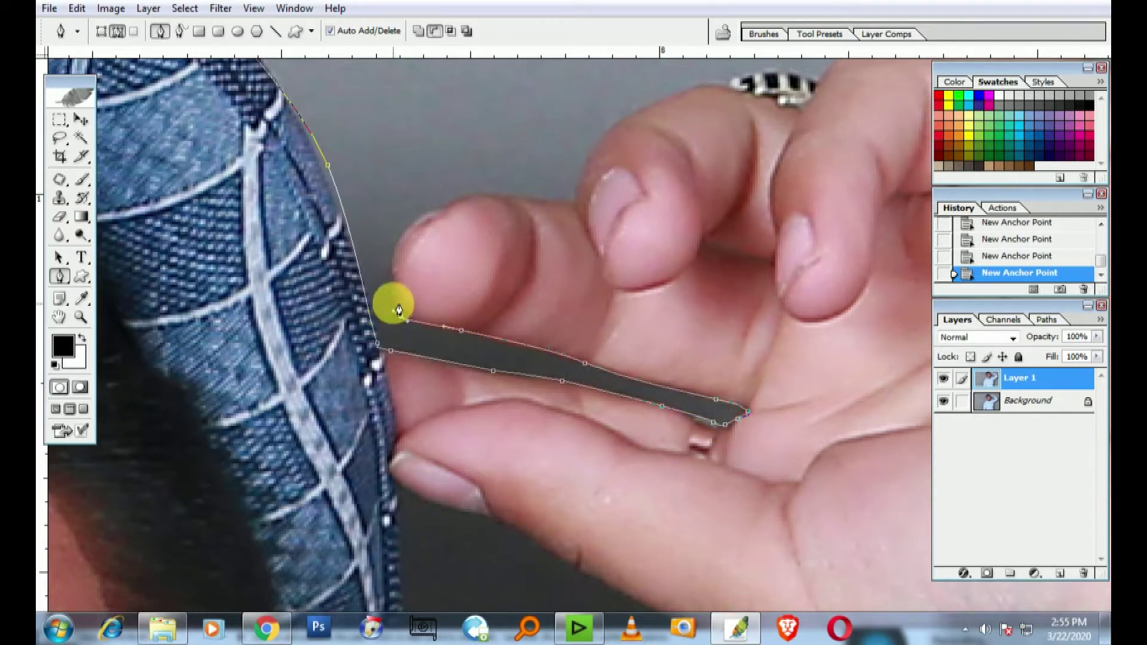
{"action": "left_click_drag", "start_coordinate": [408, 225], "coordinate": [424, 213]}
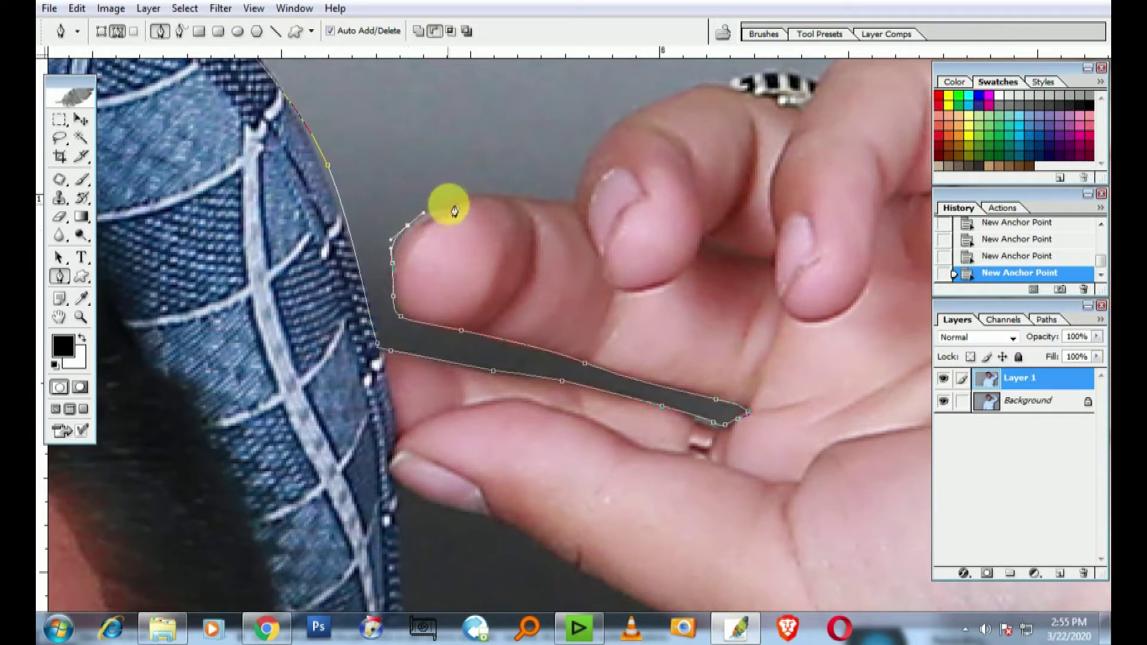
{"action": "left_click_drag", "start_coordinate": [490, 195], "coordinate": [499, 196]}
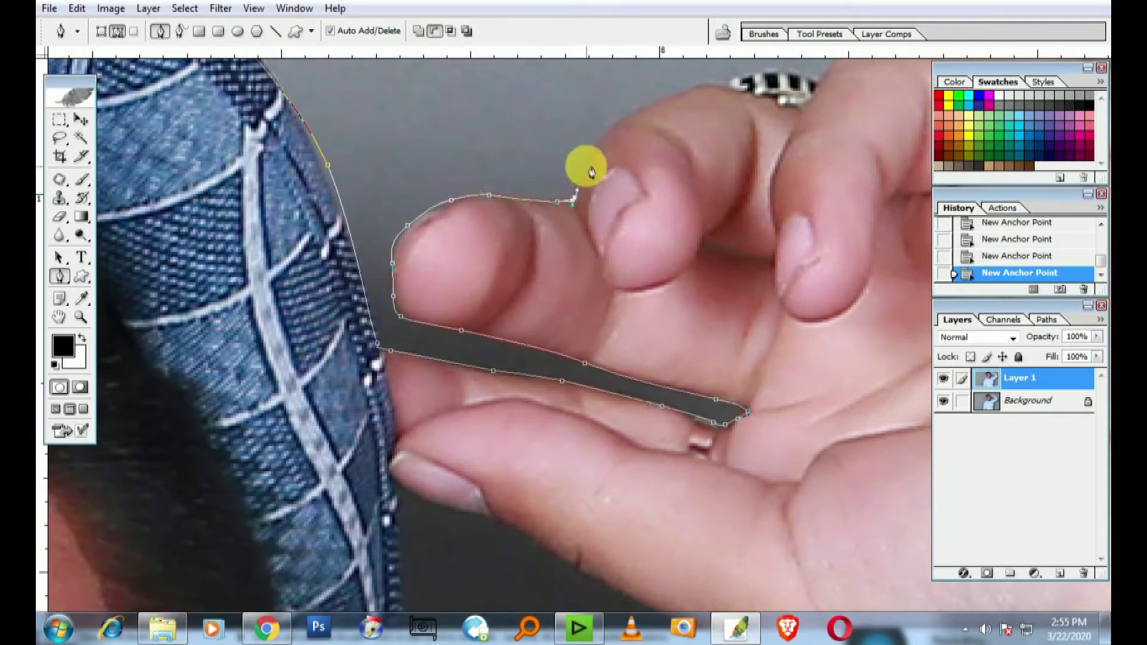
{"action": "left_click_drag", "start_coordinate": [591, 172], "coordinate": [286, 521]}
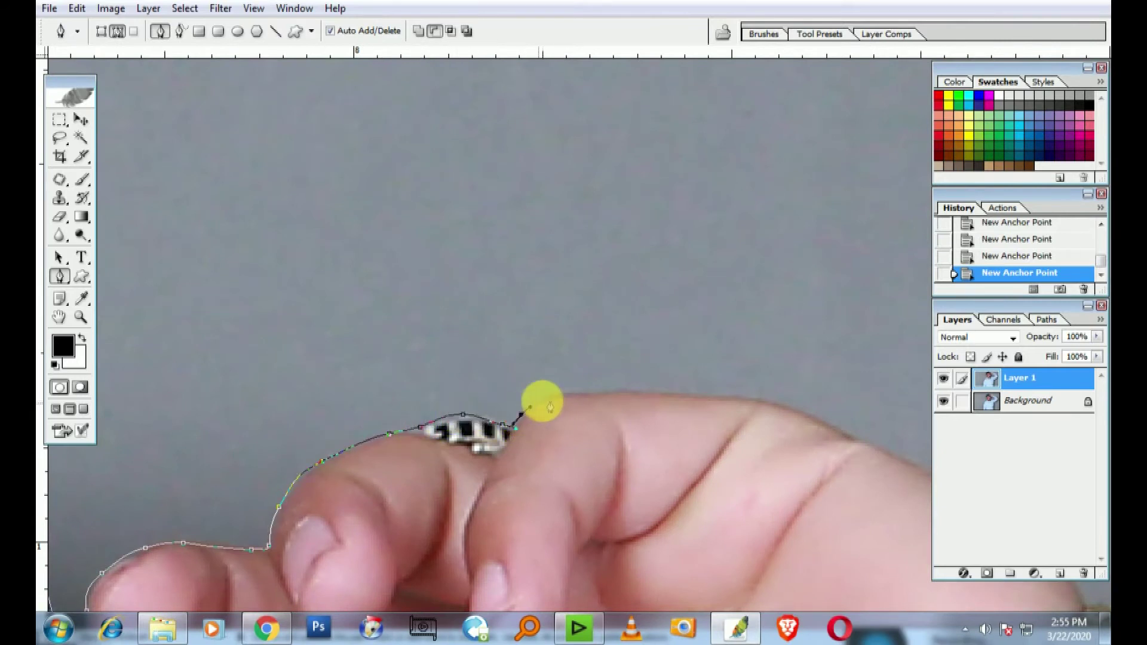
{"action": "mouse_move", "coordinate": [636, 393]}
{"action": "left_mouse_down"}
{"action": "mouse_move", "coordinate": [657, 390]}
{"action": "mouse_move", "coordinate": [421, 370]}
{"action": "left_mouse_up"}
- Continue the outline around the fingertip and along the hand toward the watch
{"action": "left_click", "coordinate": [423, 344]}
{"action": "left_click", "coordinate": [528, 363]}
{"action": "left_click", "coordinate": [574, 385]}
{"action": "left_click_drag", "start_coordinate": [589, 402], "coordinate": [431, 297]}
{"action": "left_click", "coordinate": [500, 315]}
{"action": "left_click", "coordinate": [548, 335]}
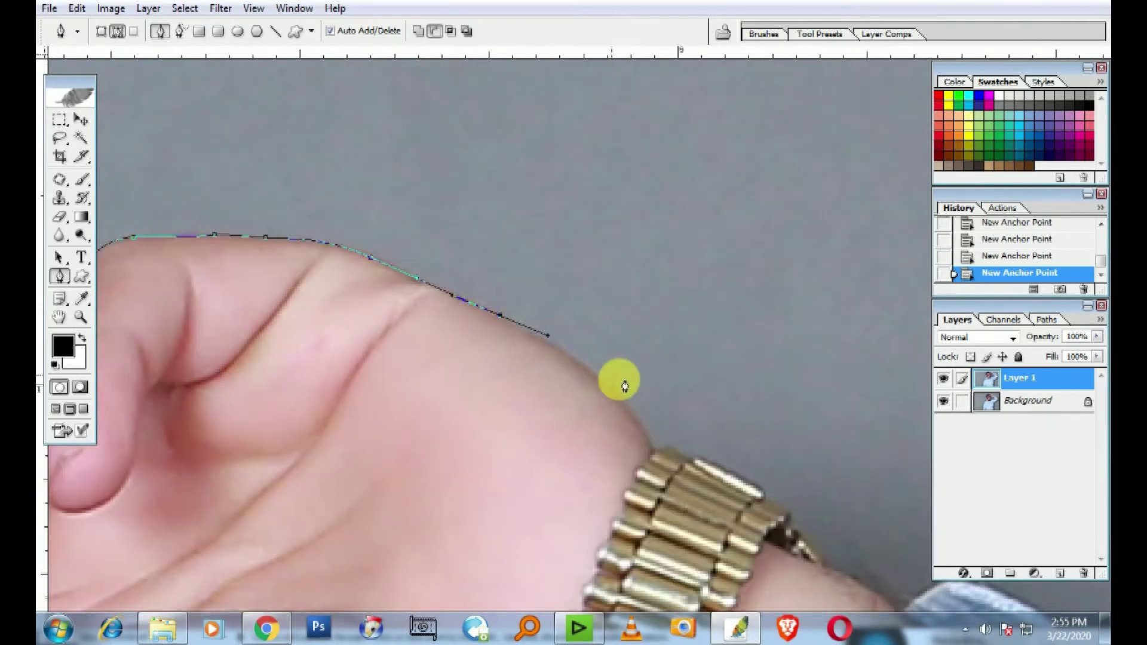
{"action": "left_click", "coordinate": [610, 387]}
{"action": "left_click", "coordinate": [629, 412]}
{"action": "left_click", "coordinate": [653, 441]}
- Trace along the watch band, down the wrist and onto the shirt cuff
{"action": "left_click_drag", "start_coordinate": [681, 454], "coordinate": [389, 157]}
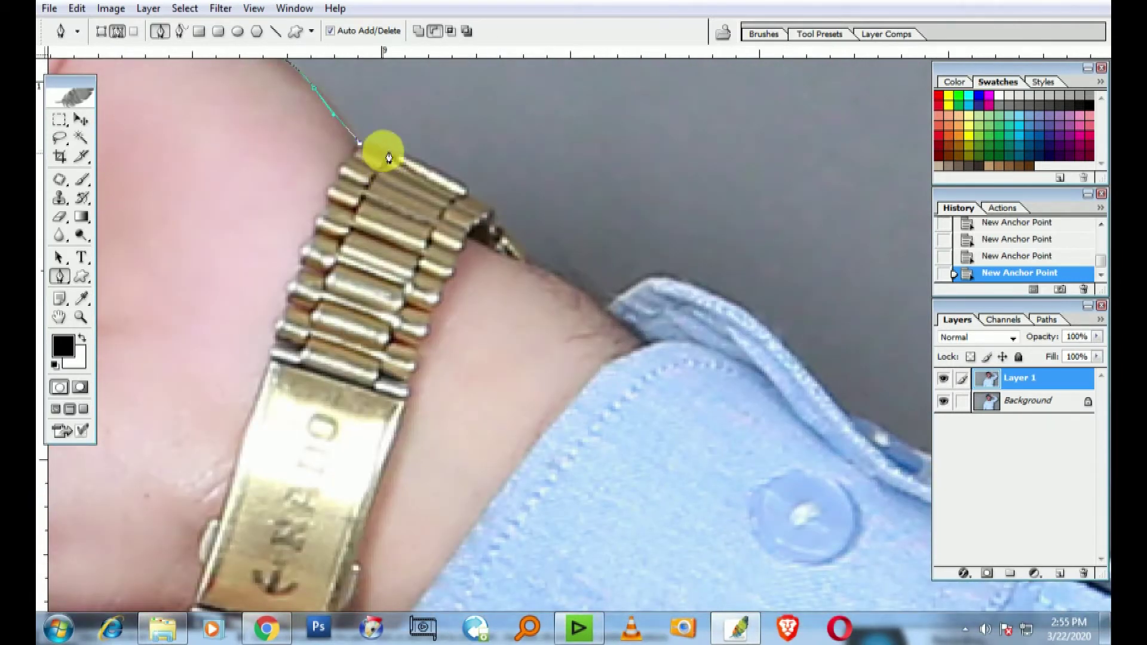
{"action": "left_click", "coordinate": [466, 190]}
{"action": "left_click", "coordinate": [516, 239]}
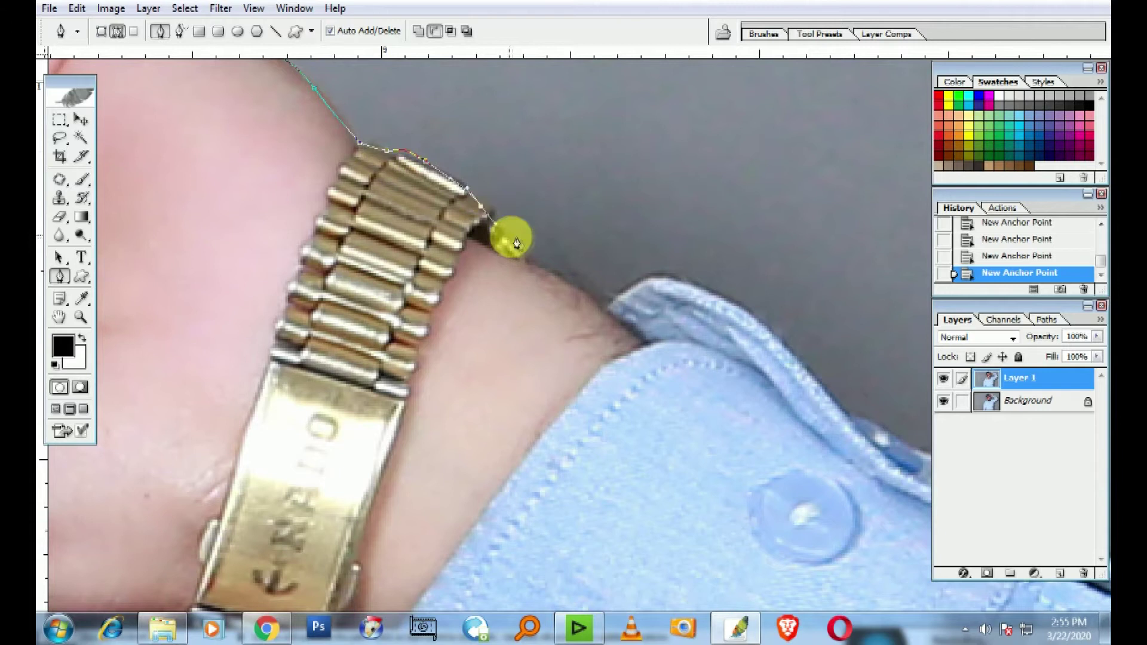
{"action": "left_click", "coordinate": [539, 261]}
{"action": "left_click", "coordinate": [566, 279]}
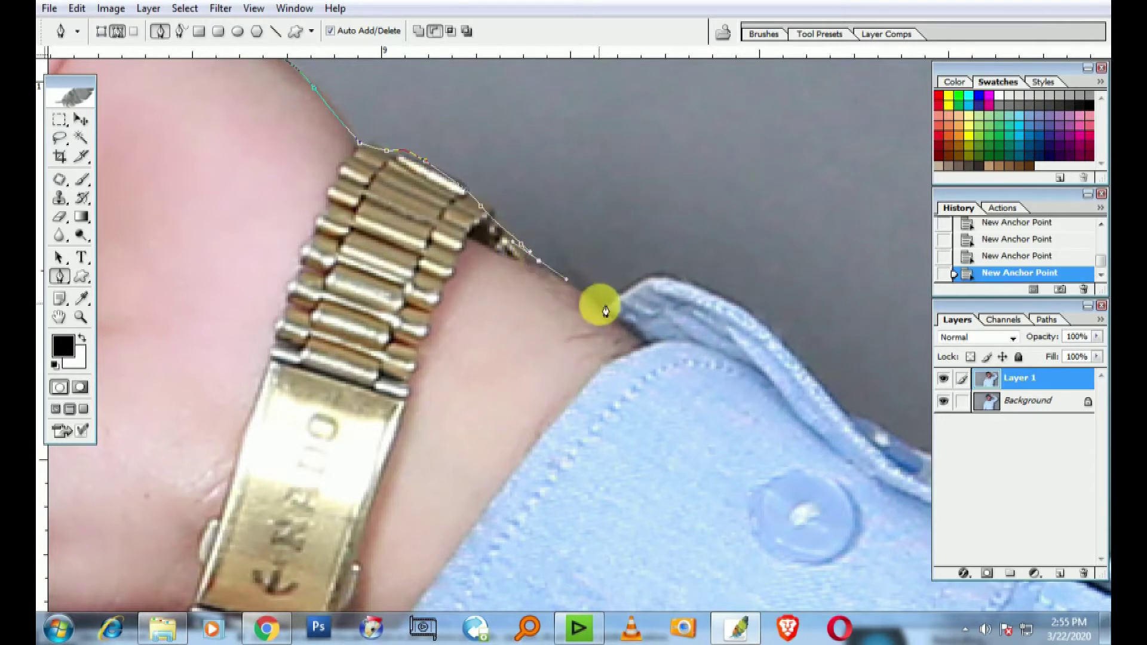
{"action": "left_click", "coordinate": [675, 274]}
- Add outline points along the collar edge
{"action": "left_click_drag", "start_coordinate": [730, 294], "coordinate": [333, 120]}
{"action": "left_click", "coordinate": [373, 145]}
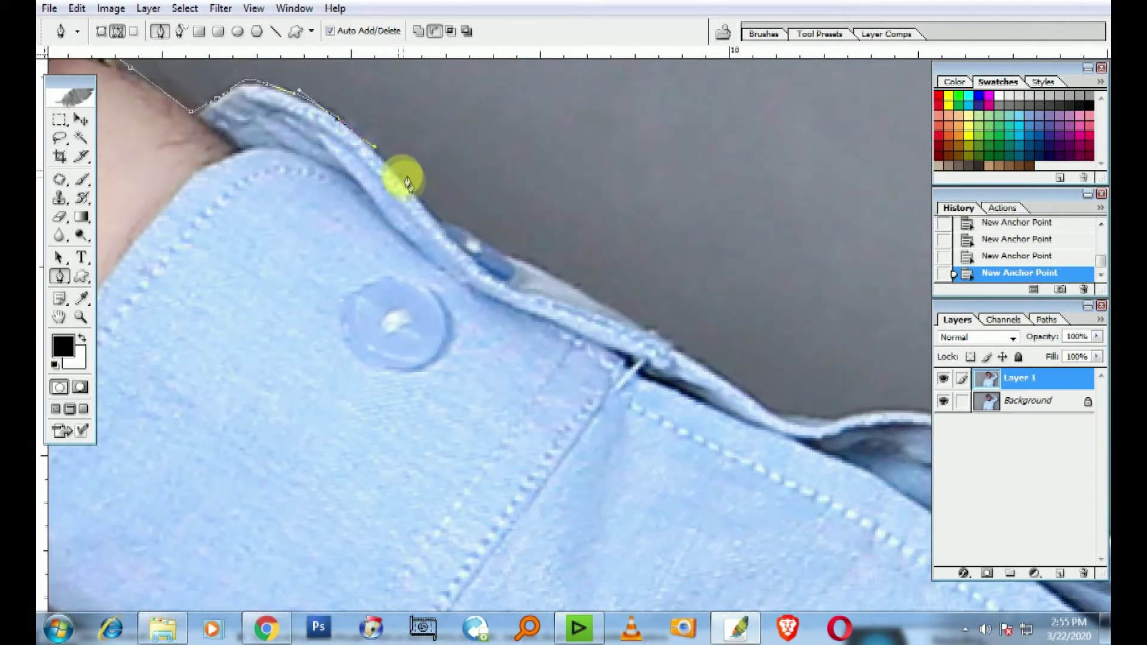
{"action": "left_click", "coordinate": [505, 254]}
{"action": "left_click", "coordinate": [570, 285]}
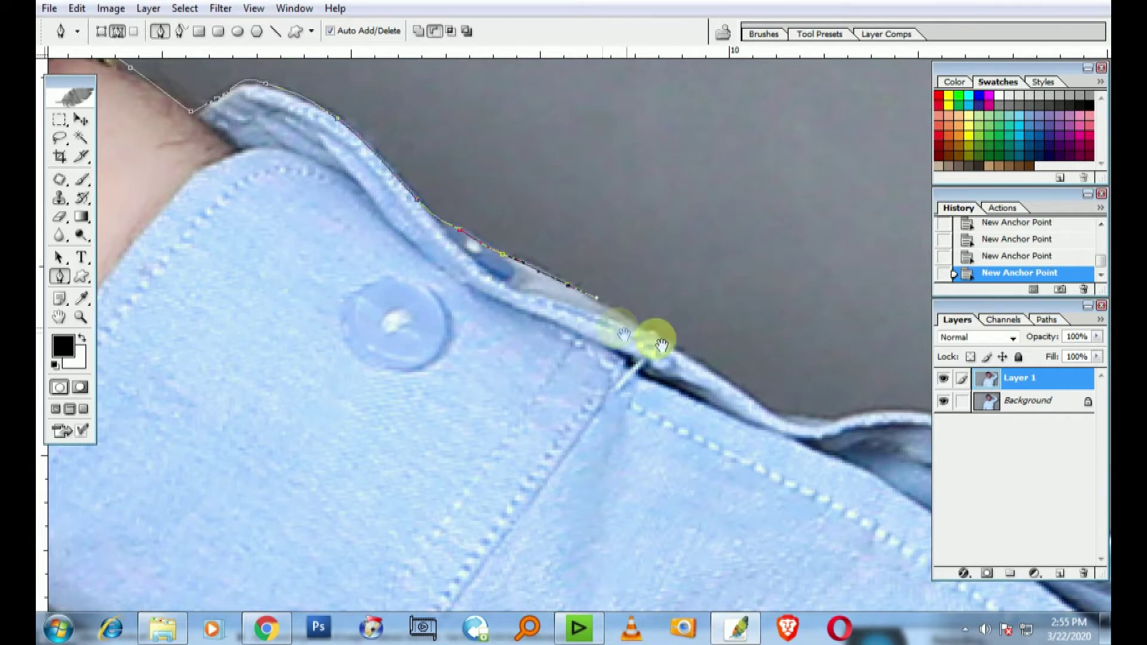
{"action": "left_click_drag", "start_coordinate": [653, 333], "coordinate": [431, 276]}
{"action": "left_click", "coordinate": [472, 297]}
{"action": "left_click", "coordinate": [584, 350]}
{"action": "left_click", "coordinate": [653, 336]}
{"action": "left_click", "coordinate": [704, 338]}
- Follow the outline past the collar tab and along the shoulder edge
{"action": "mouse_move", "coordinate": [741, 355]}
{"action": "left_mouse_down"}
{"action": "mouse_move", "coordinate": [469, 256]}
{"action": "mouse_move", "coordinate": [515, 328]}
{"action": "mouse_move", "coordinate": [412, 275]}
{"action": "left_mouse_up"}
{"action": "left_click_drag", "start_coordinate": [527, 379], "coordinate": [438, 271]}
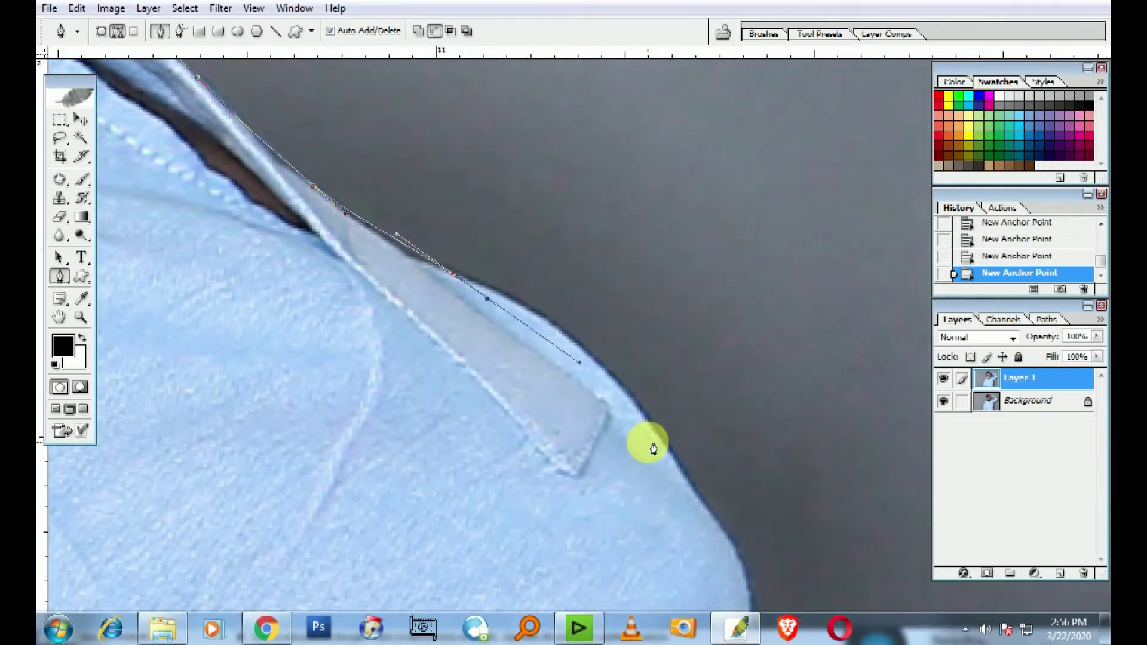
{"action": "left_click_drag", "start_coordinate": [651, 446], "coordinate": [591, 347]}
{"action": "left_click_drag", "start_coordinate": [654, 553], "coordinate": [686, 295]}
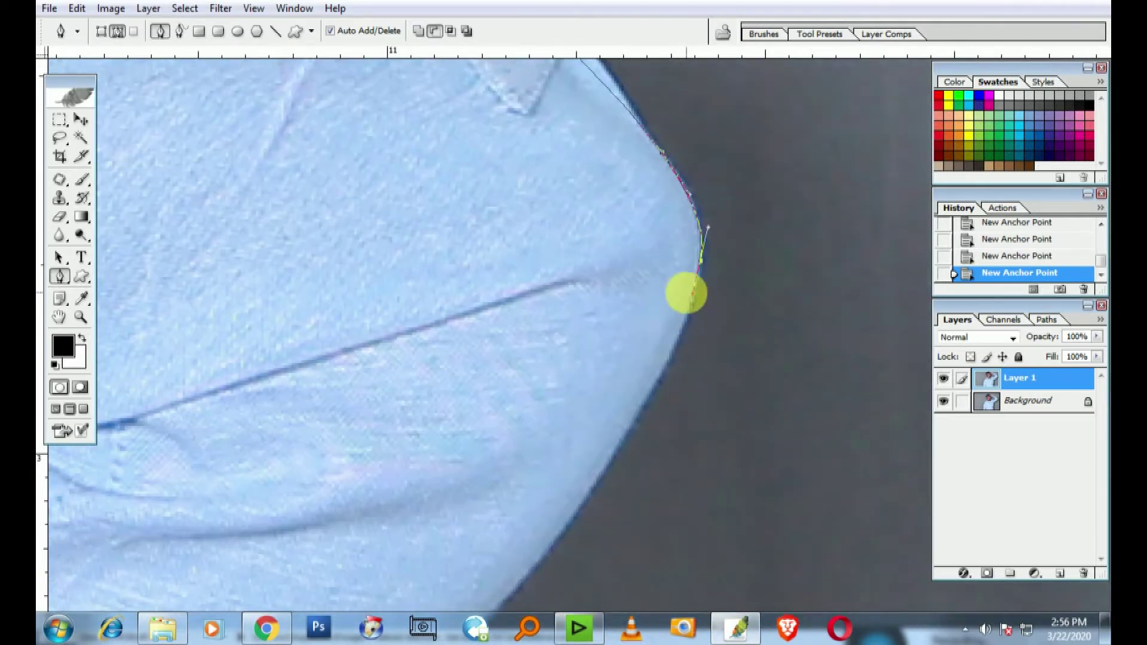
{"action": "left_click_drag", "start_coordinate": [583, 468], "coordinate": [652, 307]}
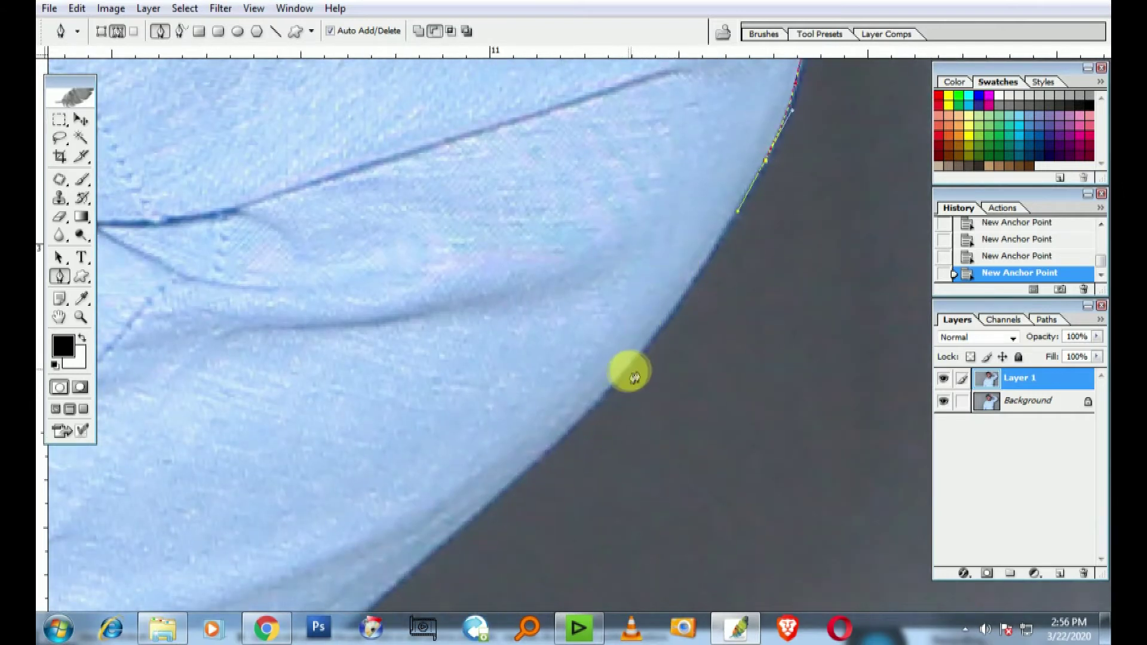
{"action": "left_click_drag", "start_coordinate": [582, 422], "coordinate": [661, 292]}
{"action": "left_click_drag", "start_coordinate": [578, 333], "coordinate": [623, 236]}
{"action": "mouse_move", "coordinate": [568, 318]}
{"action": "left_mouse_down"}
{"action": "mouse_move", "coordinate": [511, 339]}
{"action": "mouse_move", "coordinate": [688, 137]}
{"action": "left_mouse_up"}
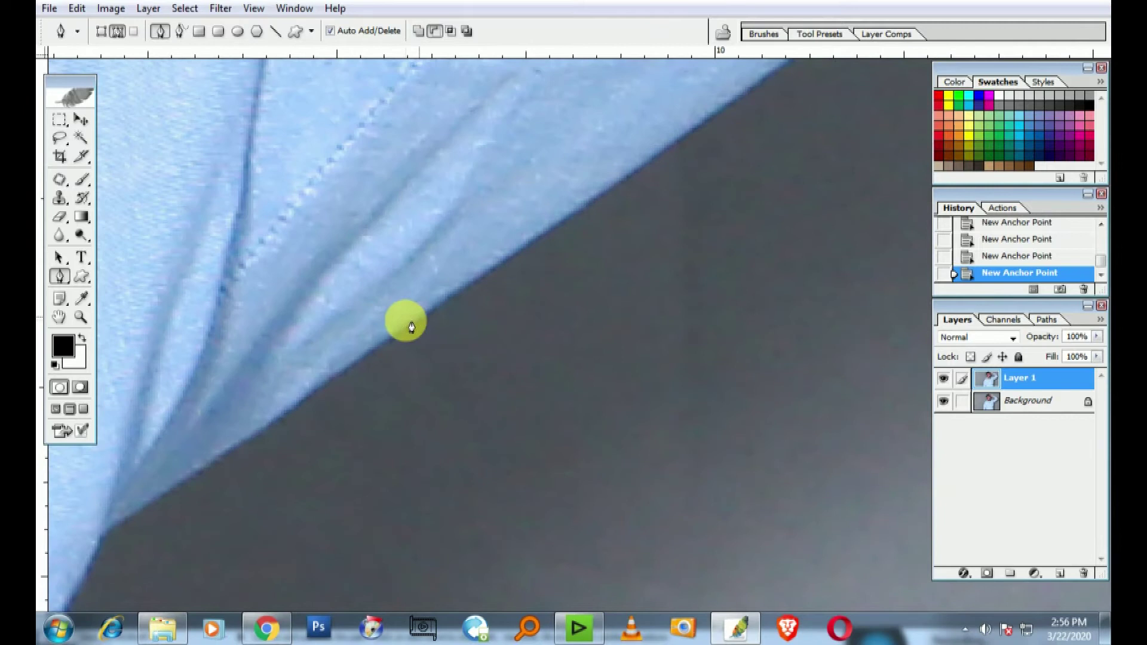
{"action": "left_click_drag", "start_coordinate": [314, 384], "coordinate": [313, 285]}
{"action": "left_click", "coordinate": [238, 335]}
{"action": "left_click", "coordinate": [202, 414]}
- Trace the outline down the shirt's side toward its bottom
{"action": "left_click_drag", "start_coordinate": [178, 507], "coordinate": [266, 231]}
{"action": "left_click_drag", "start_coordinate": [265, 491], "coordinate": [274, 295]}
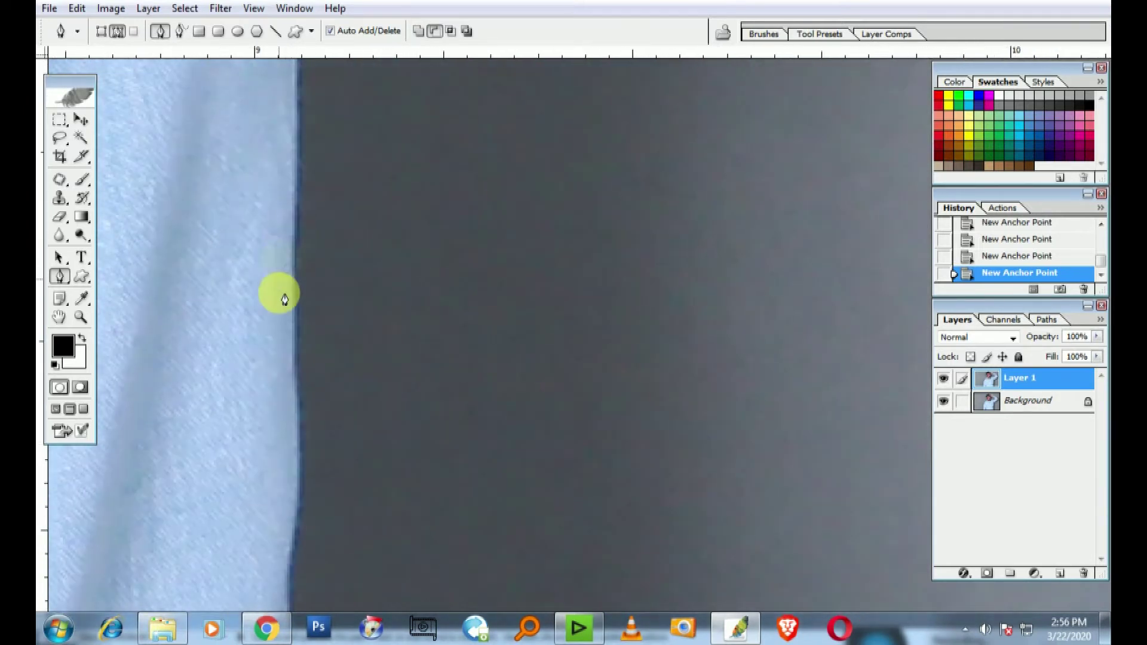
{"action": "left_click", "coordinate": [299, 378]}
{"action": "mouse_move", "coordinate": [325, 384]}
{"action": "left_mouse_down"}
{"action": "mouse_move", "coordinate": [340, 220]}
{"action": "mouse_move", "coordinate": [398, 154]}
{"action": "left_mouse_up"}
{"action": "left_click", "coordinate": [402, 357]}
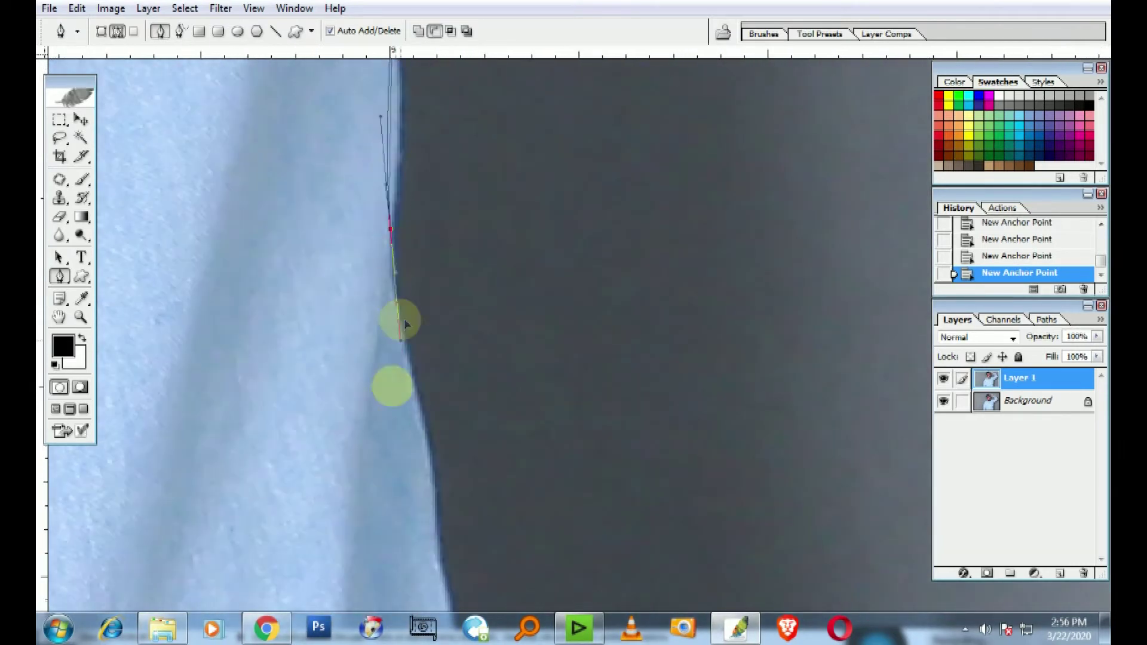
{"action": "left_click", "coordinate": [422, 384]}
{"action": "left_click", "coordinate": [435, 454]}
{"action": "left_click", "coordinate": [445, 526]}
{"action": "left_click_drag", "start_coordinate": [440, 583], "coordinate": [435, 411]}
- Extend the outline below the image bottom to close the path
{"action": "scroll", "coordinate": [442, 442], "scroll_direction": "down", "scroll_amount": 5}
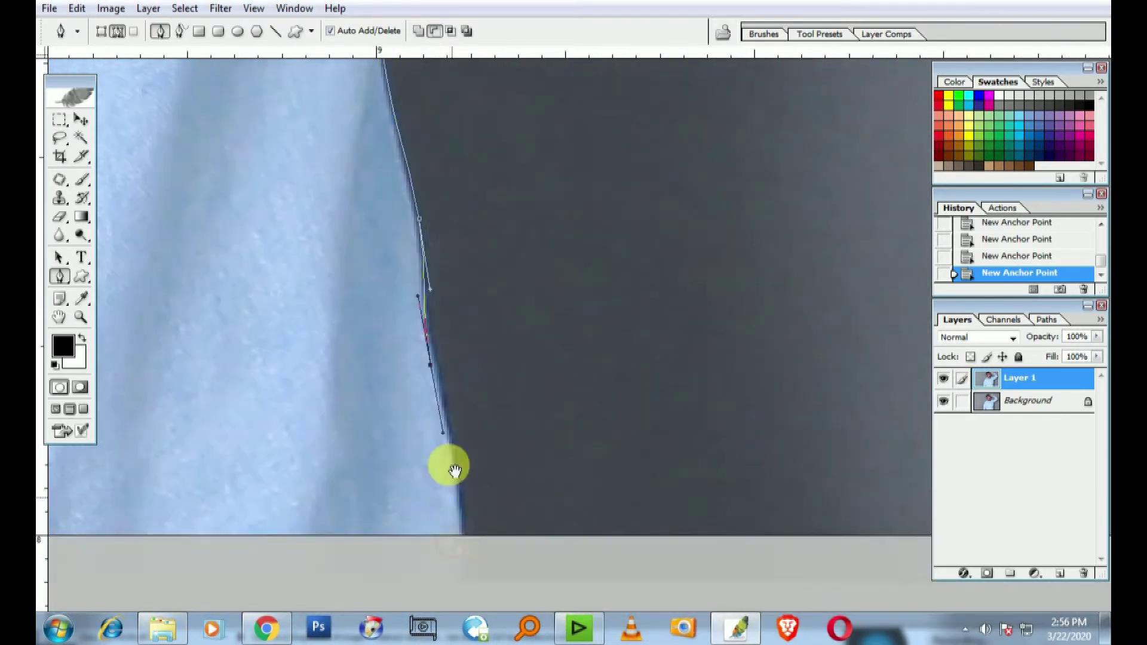
{"action": "scroll", "coordinate": [454, 490], "scroll_direction": "down", "scroll_amount": 3}
{"action": "left_click", "coordinate": [454, 486]}
{"action": "key", "text": "ctrl+minus"}
{"action": "key", "text": "ctrl+minus"}
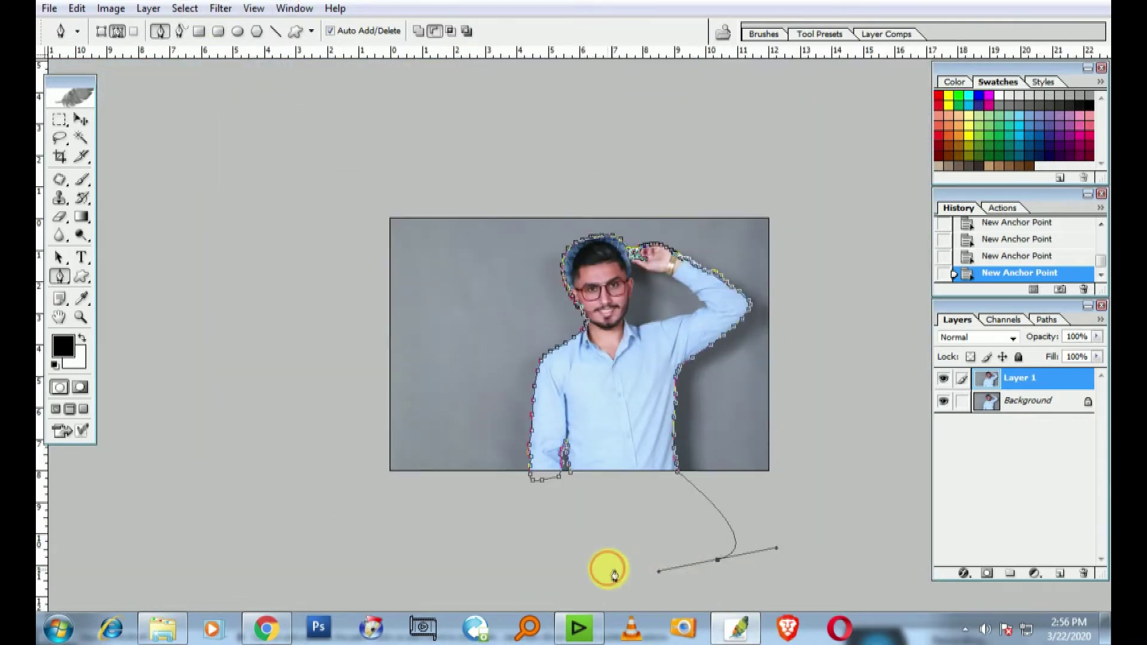
{"action": "key", "text": "ctrl+plus"}
{"action": "key", "text": "ctrl+plus"}
{"action": "left_click_drag", "start_coordinate": [555, 540], "coordinate": [521, 325]}
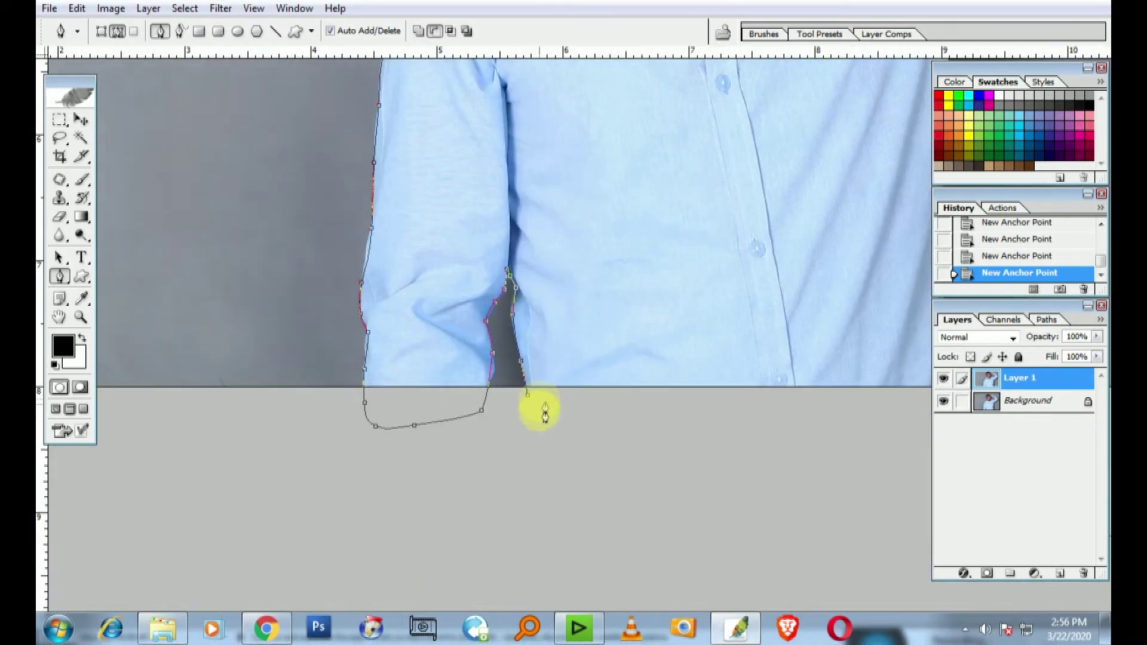
- Load the path as a selection, delete the grey backdrop from Layer 1, and deselect
{"action": "key", "text": "ctrl+Return"}
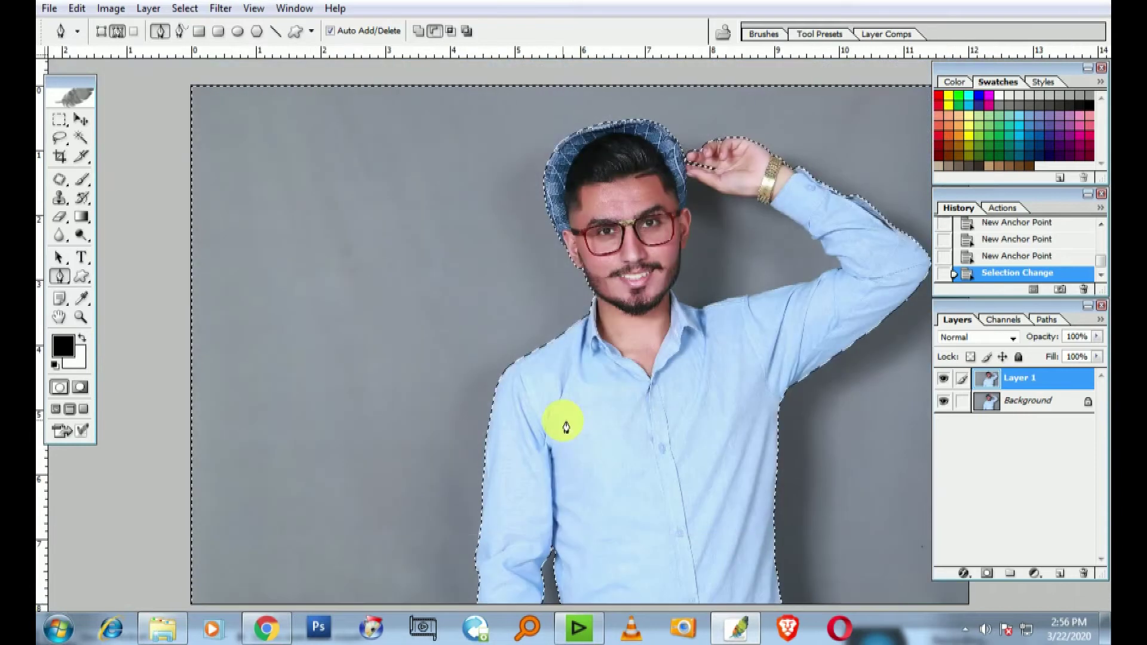
{"action": "key", "text": "ctrl+minus"}
{"action": "mouse_move", "coordinate": [640, 448]}
{"action": "left_mouse_down"}
{"action": "mouse_move", "coordinate": [597, 355]}
{"action": "mouse_move", "coordinate": [645, 495]}
{"action": "left_mouse_up"}
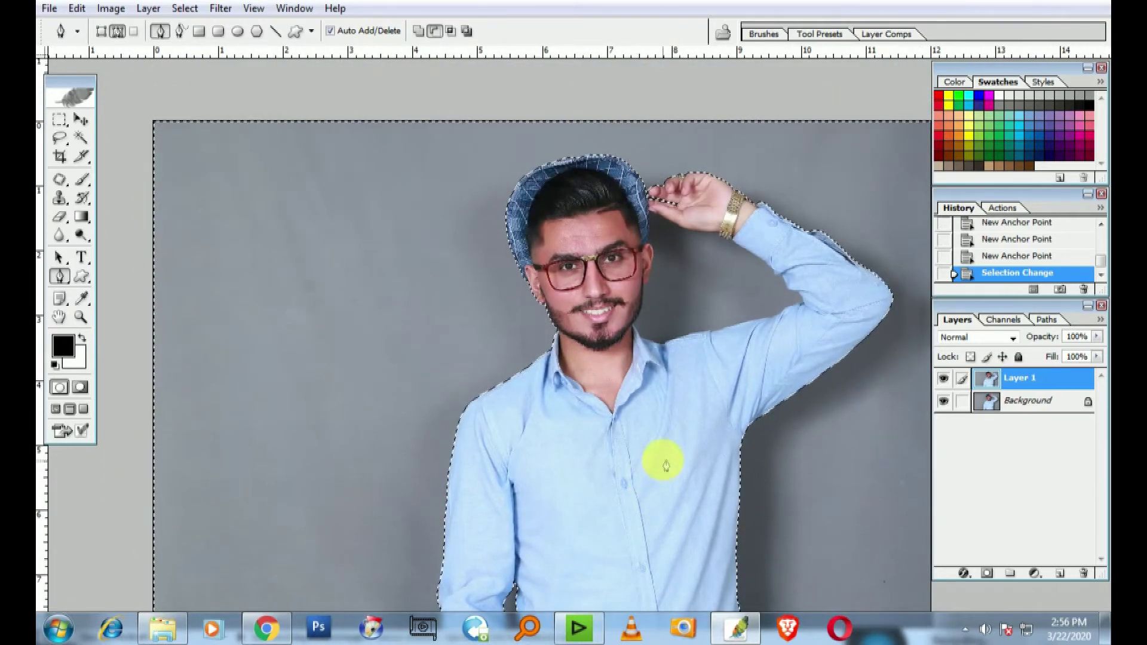
{"action": "key", "text": "Delete"}
{"action": "key", "text": "ctrl+d"}
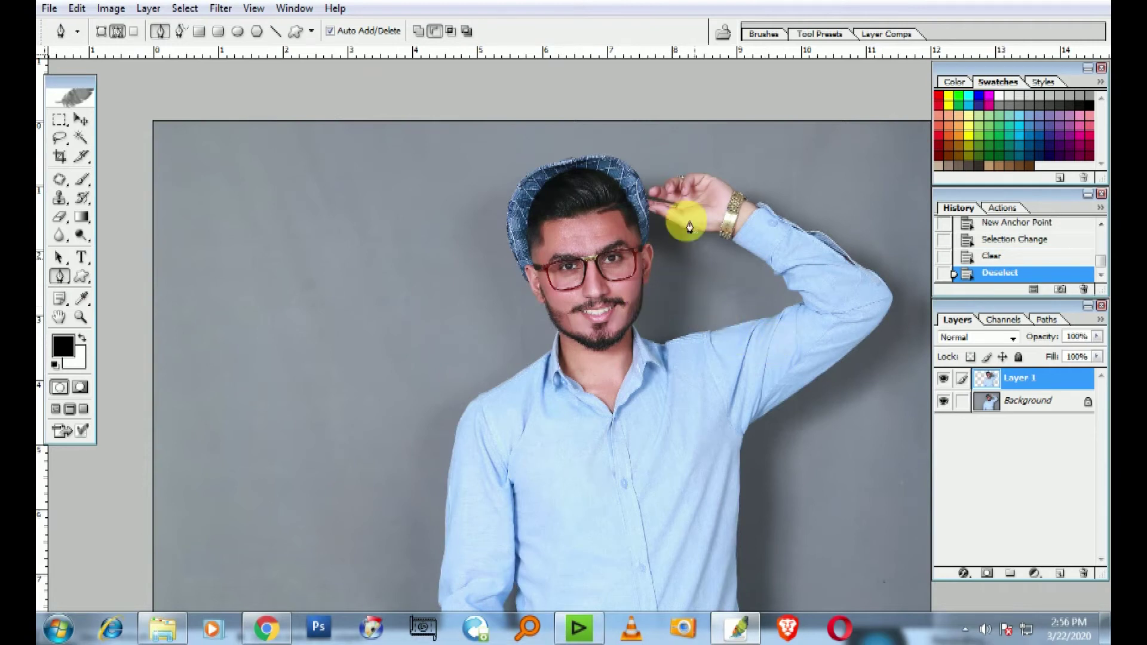
{"action": "left_click", "coordinate": [681, 227], "text": "ctrl"}
- Zoom in and start a Pen path along the hat edge and around the ear
{"action": "left_click", "coordinate": [430, 278], "text": "ctrl"}
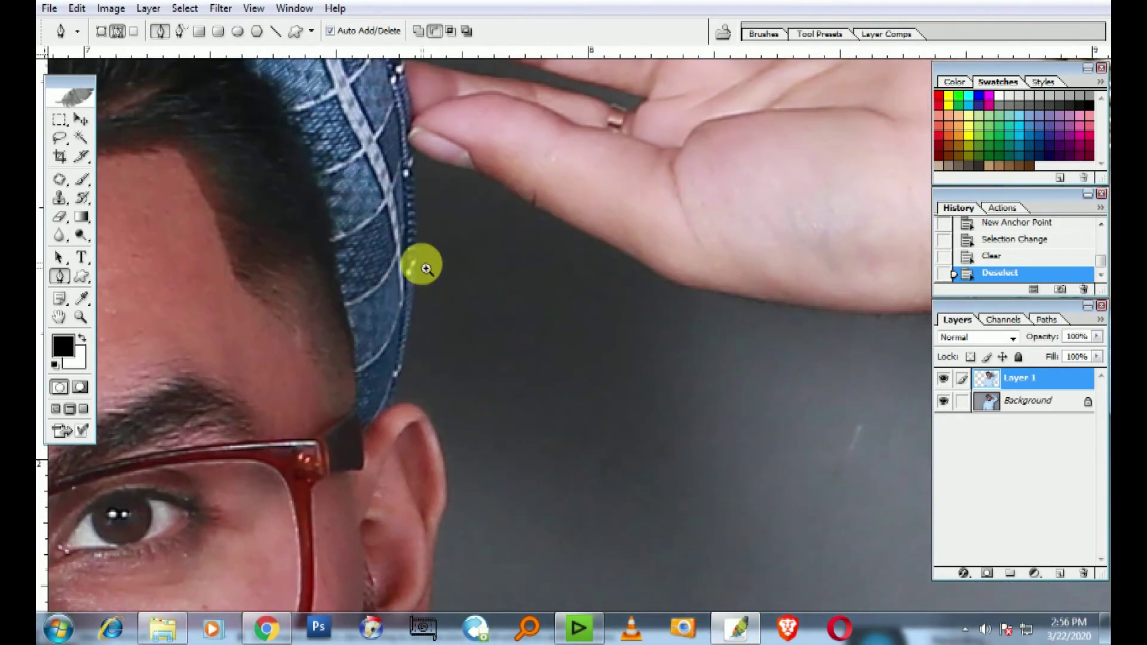
{"action": "left_click", "coordinate": [423, 210], "text": "ctrl"}
{"action": "left_click", "coordinate": [416, 170]}
{"action": "left_click", "coordinate": [422, 310]}
{"action": "left_click", "coordinate": [396, 486]}
{"action": "left_click", "coordinate": [384, 540]}
{"action": "left_click_drag", "start_coordinate": [384, 540], "coordinate": [408, 267]}
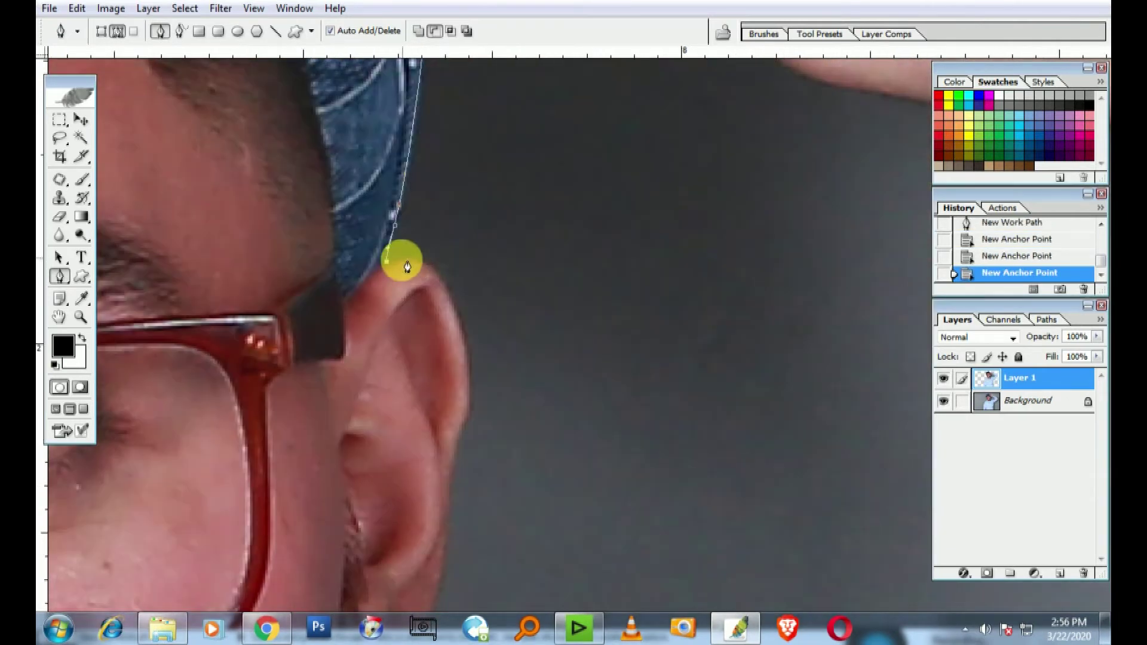
{"action": "left_click", "coordinate": [464, 382]}
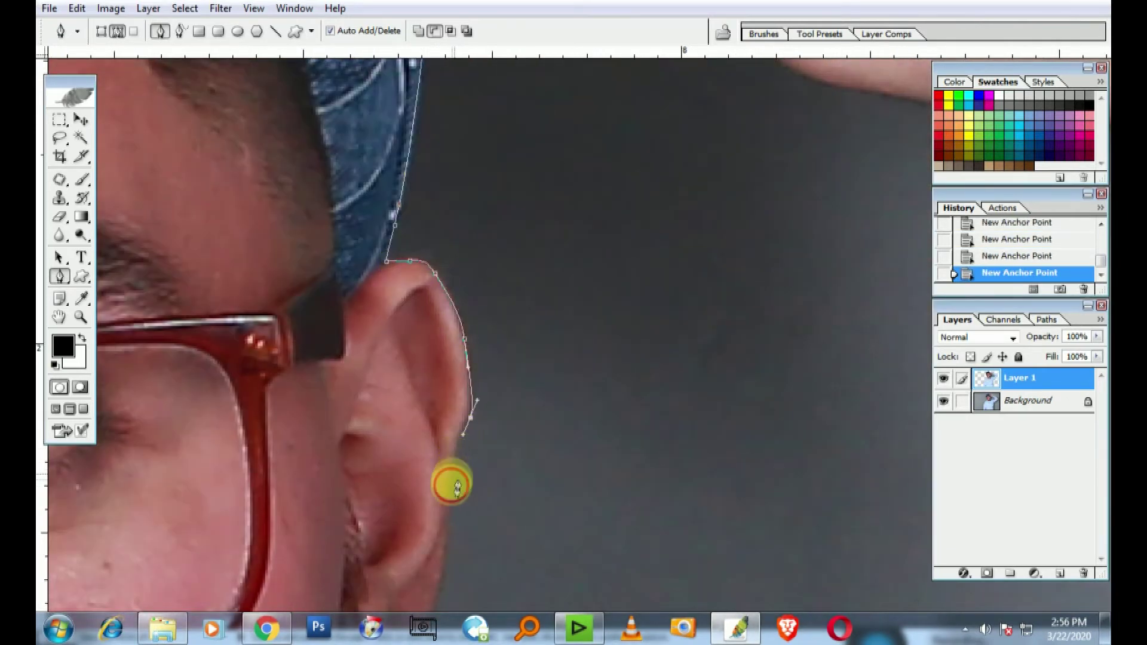
{"action": "left_click", "coordinate": [444, 542]}
{"action": "left_click_drag", "start_coordinate": [452, 577], "coordinate": [454, 123]}
{"action": "left_click", "coordinate": [438, 171]}
{"action": "left_click", "coordinate": [415, 254]}
{"action": "left_click", "coordinate": [383, 314]}
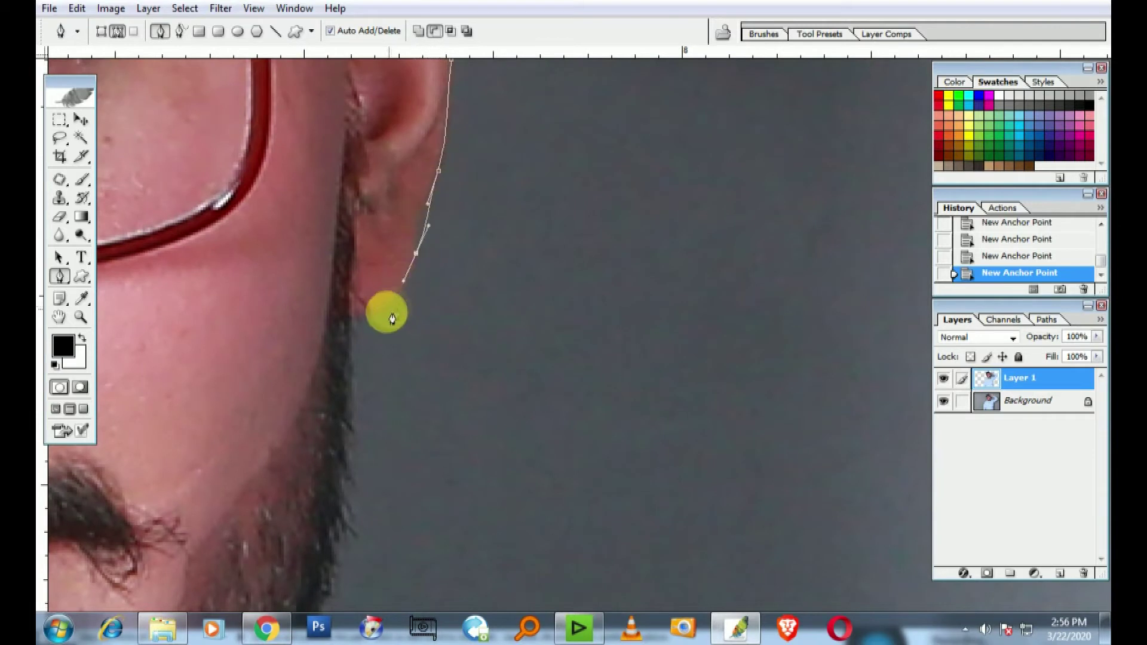
- Continue the path down the jawline, along the neck and the collar edge
{"action": "left_click_drag", "start_coordinate": [348, 418], "coordinate": [371, 210]}
{"action": "left_click", "coordinate": [369, 239]}
{"action": "left_click", "coordinate": [362, 315]}
{"action": "left_click", "coordinate": [338, 418]}
{"action": "left_click", "coordinate": [325, 448]}
{"action": "left_click_drag", "start_coordinate": [263, 576], "coordinate": [274, 312]}
{"action": "left_click", "coordinate": [295, 281]}
{"action": "left_click", "coordinate": [273, 311]}
{"action": "left_click", "coordinate": [275, 324]}
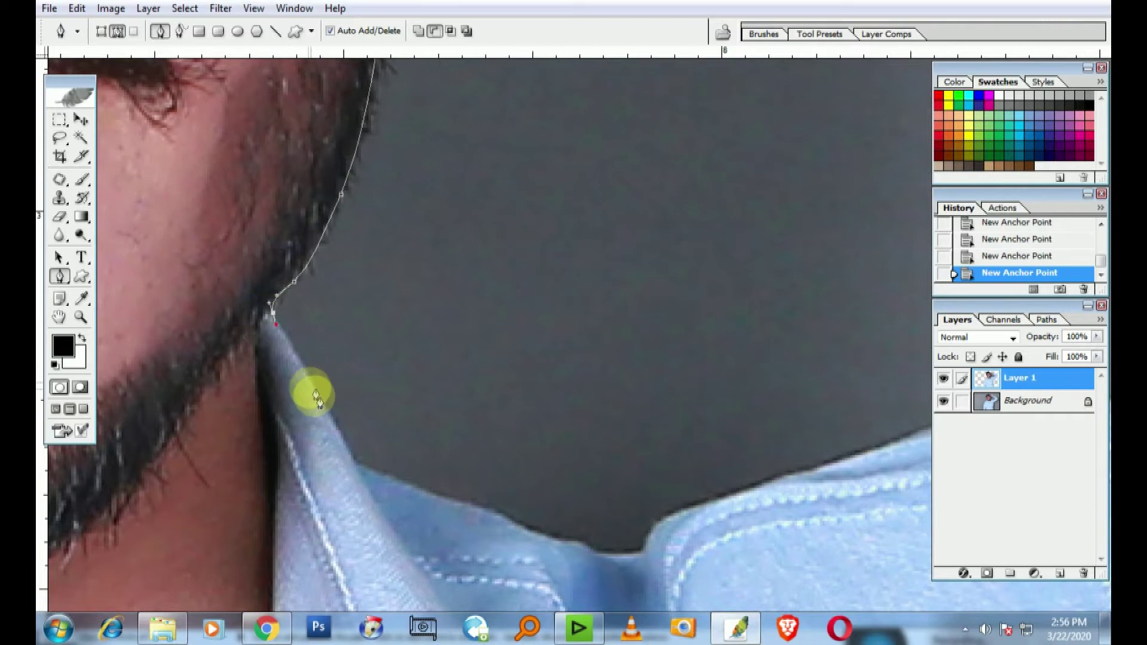
{"action": "left_click", "coordinate": [354, 459]}
{"action": "left_click", "coordinate": [422, 487]}
{"action": "left_click", "coordinate": [531, 537]}
{"action": "mouse_move", "coordinate": [610, 557]}
{"action": "left_mouse_down"}
{"action": "mouse_move", "coordinate": [655, 564]}
{"action": "mouse_move", "coordinate": [307, 431]}
{"action": "left_mouse_up"}
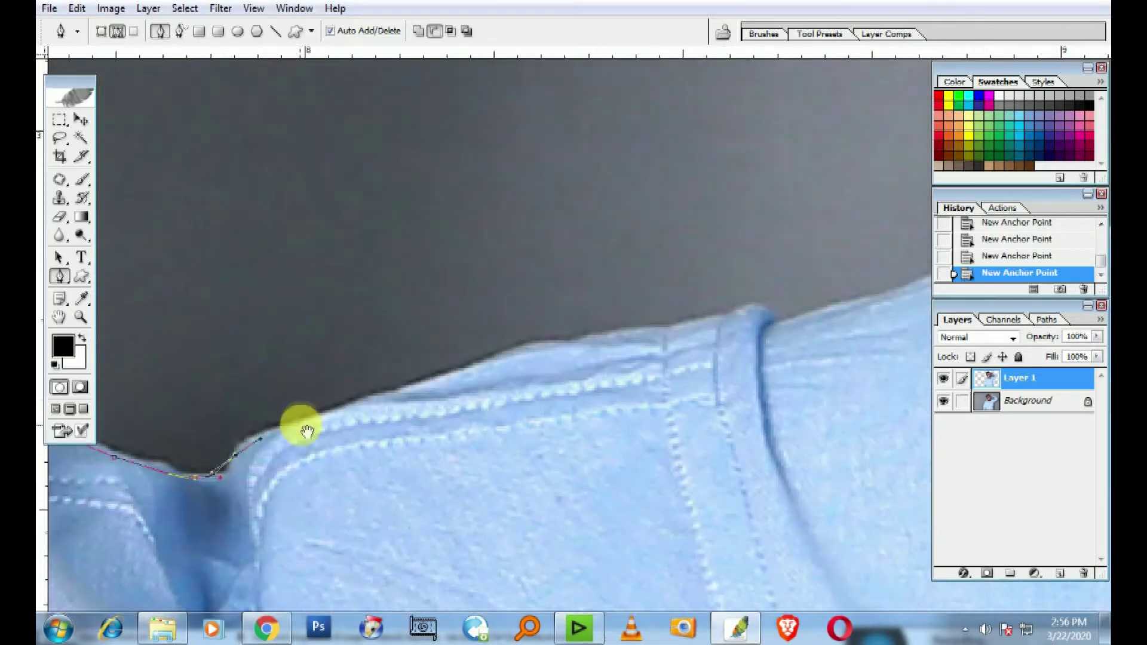
{"action": "left_click", "coordinate": [318, 412]}
{"action": "left_click", "coordinate": [489, 359]}
{"action": "left_click", "coordinate": [643, 333]}
{"action": "mouse_move", "coordinate": [724, 314]}
{"action": "left_mouse_down"}
{"action": "mouse_move", "coordinate": [751, 308]}
{"action": "mouse_move", "coordinate": [121, 603]}
{"action": "left_mouse_up"}
- Extend the path along the shoulder and up the raised arm's sleeve to the cuff
{"action": "left_click", "coordinate": [215, 564]}
{"action": "left_click", "coordinate": [352, 523]}
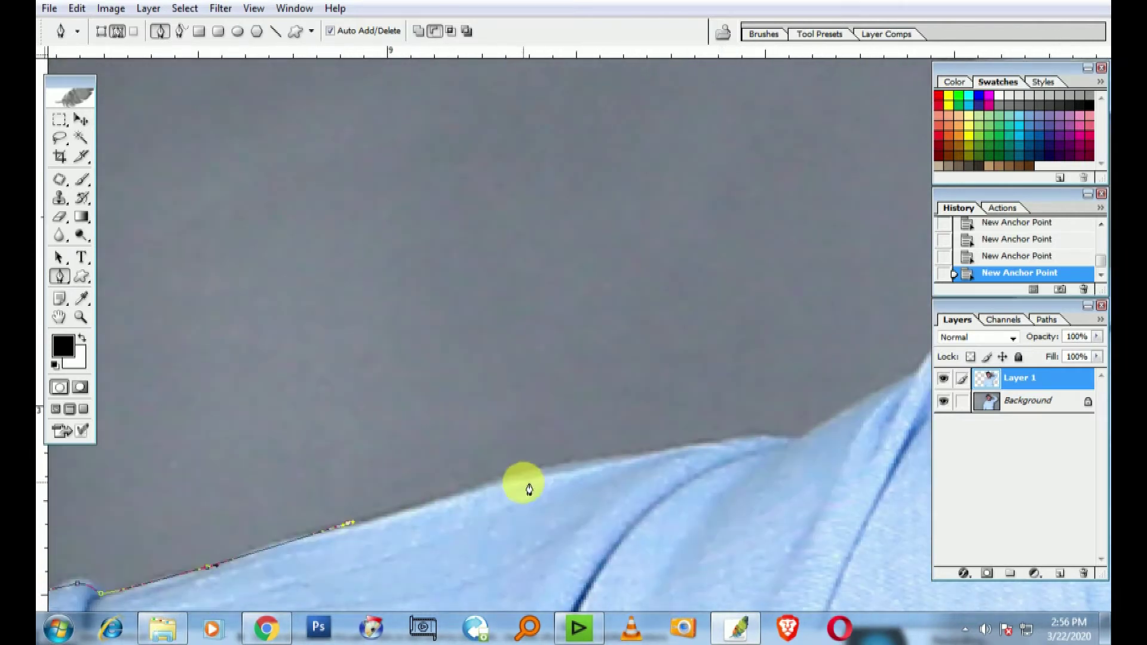
{"action": "left_click", "coordinate": [558, 460]}
{"action": "left_click_drag", "start_coordinate": [558, 460], "coordinate": [343, 484]}
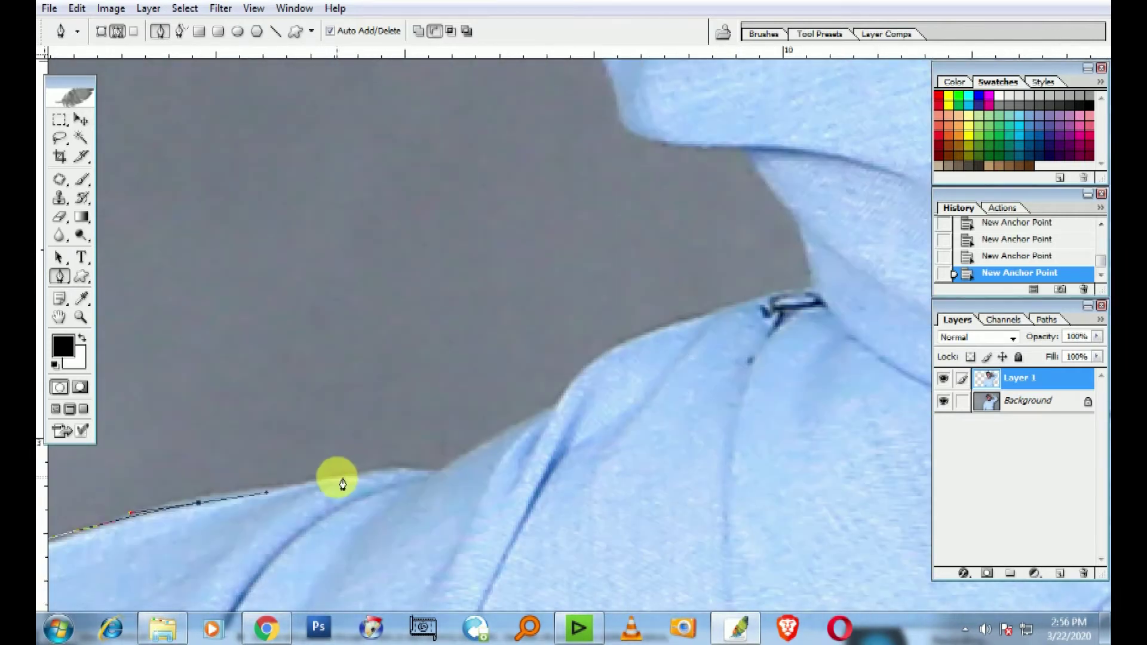
{"action": "left_click_drag", "start_coordinate": [441, 471], "coordinate": [454, 464]}
{"action": "left_click_drag", "start_coordinate": [516, 427], "coordinate": [545, 411]}
{"action": "left_click_drag", "start_coordinate": [655, 337], "coordinate": [688, 317]}
{"action": "left_click", "coordinate": [813, 275]}
{"action": "left_click", "coordinate": [795, 215]}
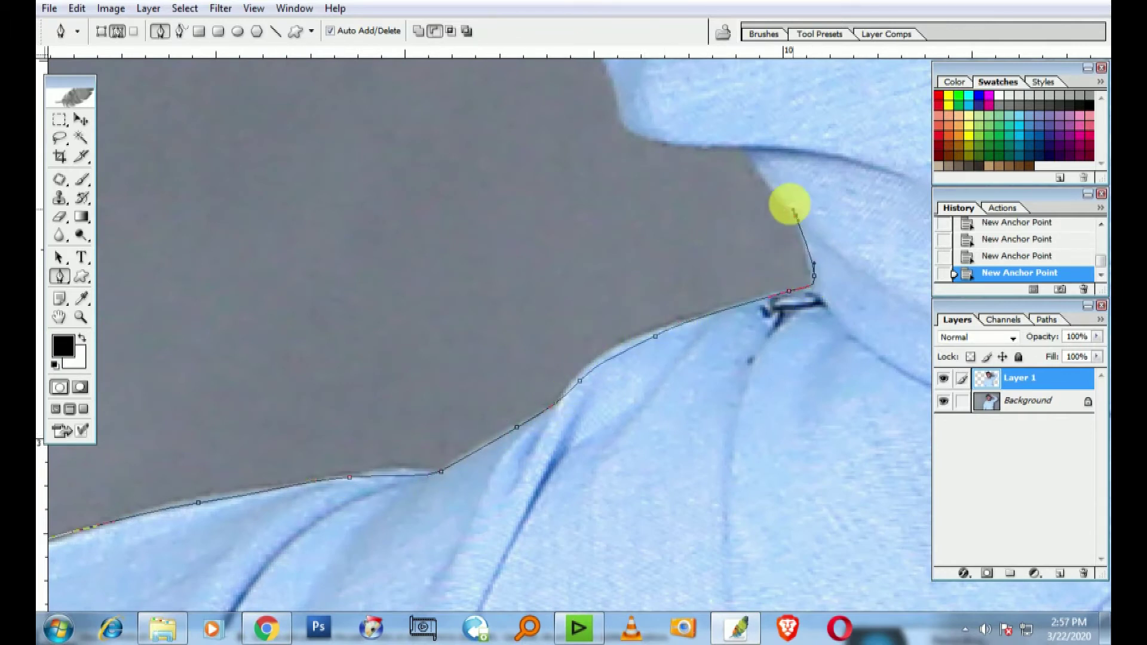
{"action": "left_click_drag", "start_coordinate": [748, 157], "coordinate": [725, 152]}
{"action": "left_click", "coordinate": [699, 430]}
{"action": "left_click", "coordinate": [645, 390]}
{"action": "left_click_drag", "start_coordinate": [610, 310], "coordinate": [590, 280]}
{"action": "left_click", "coordinate": [558, 247]}
{"action": "left_click", "coordinate": [510, 254]}
{"action": "left_click", "coordinate": [495, 224]}
{"action": "left_click_drag", "start_coordinate": [495, 199], "coordinate": [488, 187]}
{"action": "left_click", "coordinate": [453, 155]}
- Trace along the cuff, under the watch band and hand, closing the path at its start
{"action": "left_click_drag", "start_coordinate": [379, 84], "coordinate": [523, 342]}
{"action": "left_click", "coordinate": [386, 266]}
{"action": "left_click_drag", "start_coordinate": [394, 274], "coordinate": [626, 374]}
{"action": "left_click", "coordinate": [383, 224]}
{"action": "left_click", "coordinate": [319, 202]}
{"action": "left_click", "coordinate": [286, 187]}
{"action": "left_click_drag", "start_coordinate": [256, 178], "coordinate": [514, 394]}
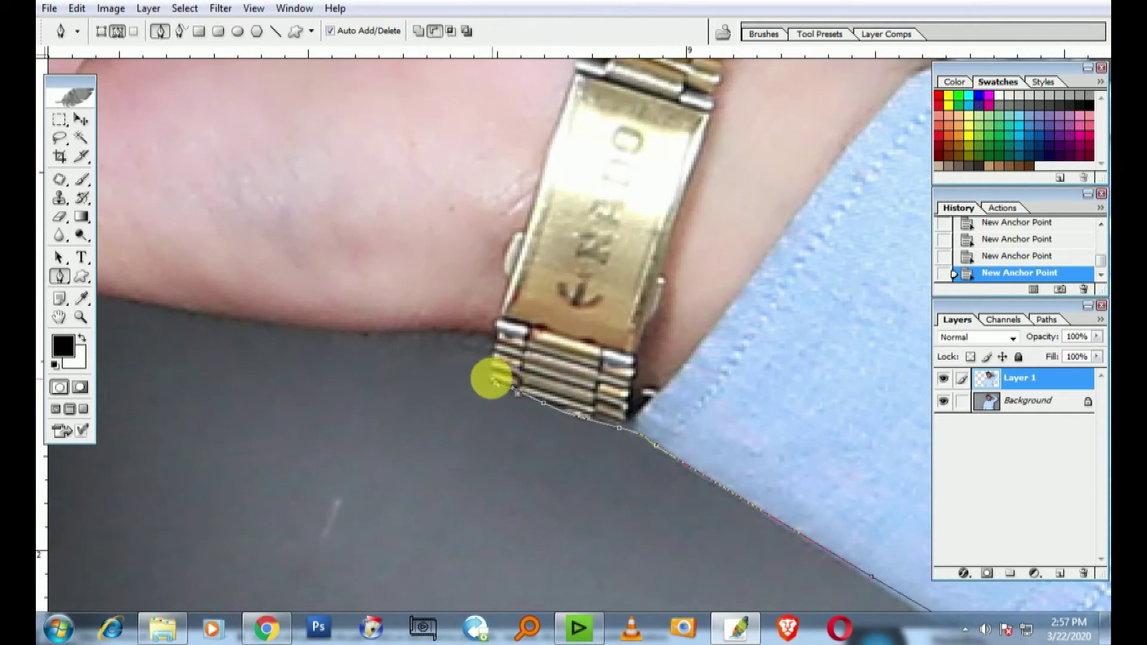
{"action": "left_click", "coordinate": [485, 334]}
{"action": "mouse_move", "coordinate": [442, 328]}
{"action": "left_mouse_down"}
{"action": "mouse_move", "coordinate": [345, 329]}
{"action": "mouse_move", "coordinate": [534, 426]}
{"action": "left_mouse_up"}
{"action": "left_click", "coordinate": [438, 402]}
{"action": "left_click", "coordinate": [291, 377]}
{"action": "left_click_drag", "start_coordinate": [302, 383], "coordinate": [496, 435]}
{"action": "left_click", "coordinate": [464, 425]}
{"action": "left_click", "coordinate": [387, 385]}
{"action": "left_click_drag", "start_coordinate": [251, 325], "coordinate": [609, 531]}
{"action": "left_click", "coordinate": [587, 508]}
{"action": "left_click", "coordinate": [564, 493]}
{"action": "left_click_drag", "start_coordinate": [422, 439], "coordinate": [442, 435]}
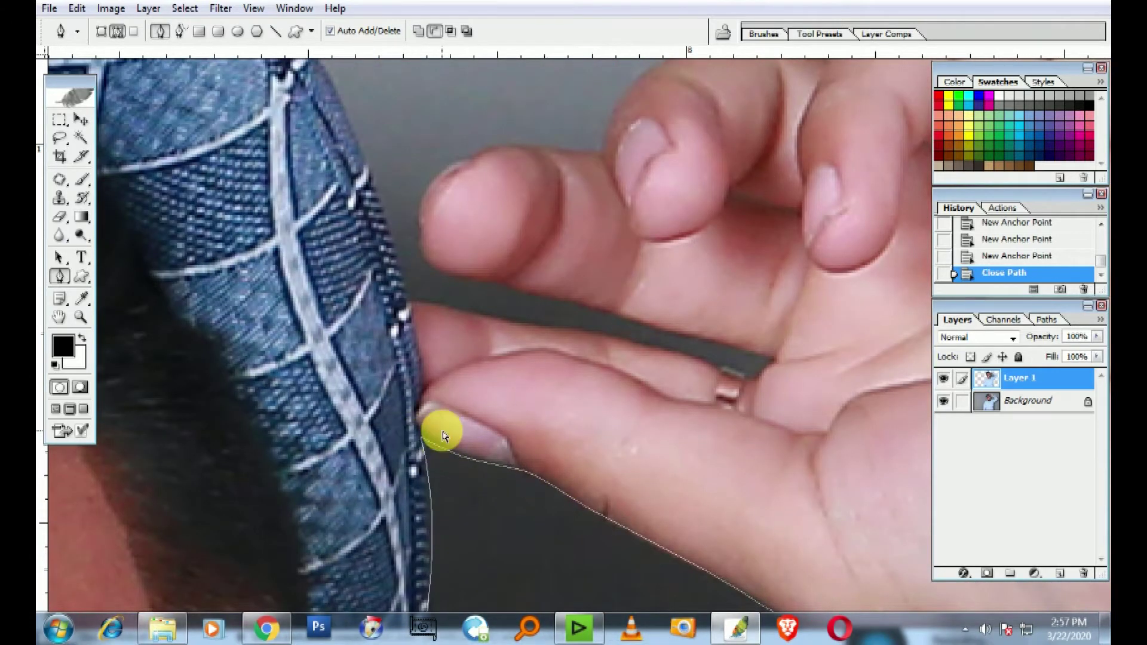
- Turn the closed path into a selection, invert it, clear the grey gap from Layer 1, and deselect
{"action": "key", "text": "ctrl+0"}
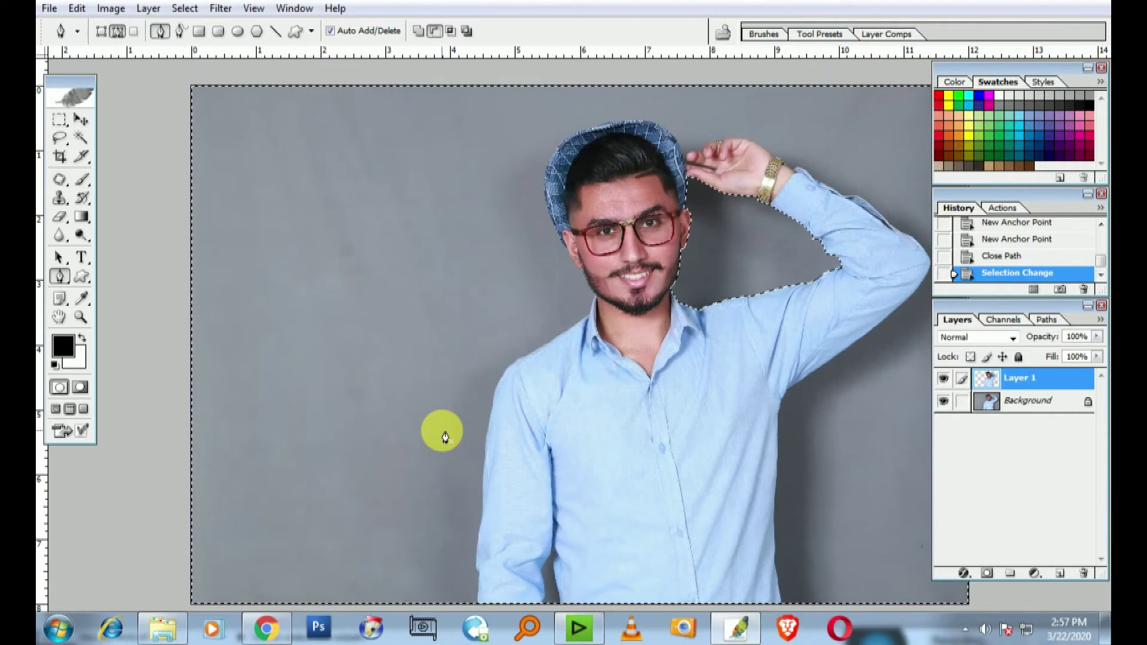
{"action": "key", "text": "ctrl+shift+i"}
{"action": "key", "text": "Delete"}
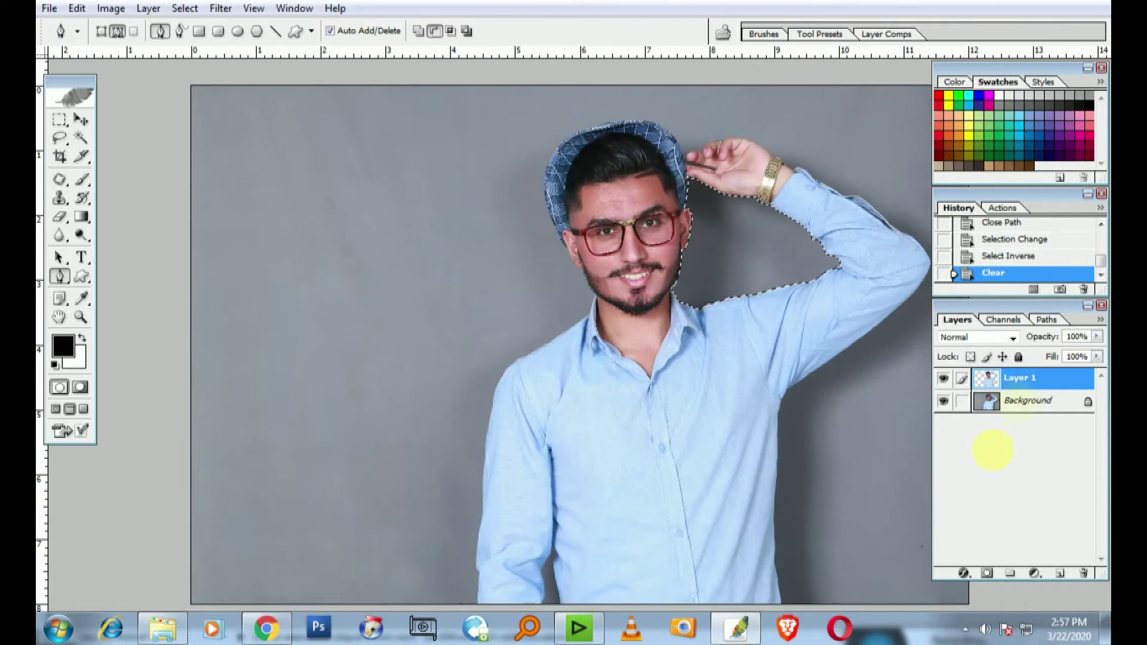
{"action": "key", "text": "ctrl+d"}
- Toggle the Background layer to check the cutout, leaving it visible, and inspect the face
{"action": "left_click", "coordinate": [944, 401]}
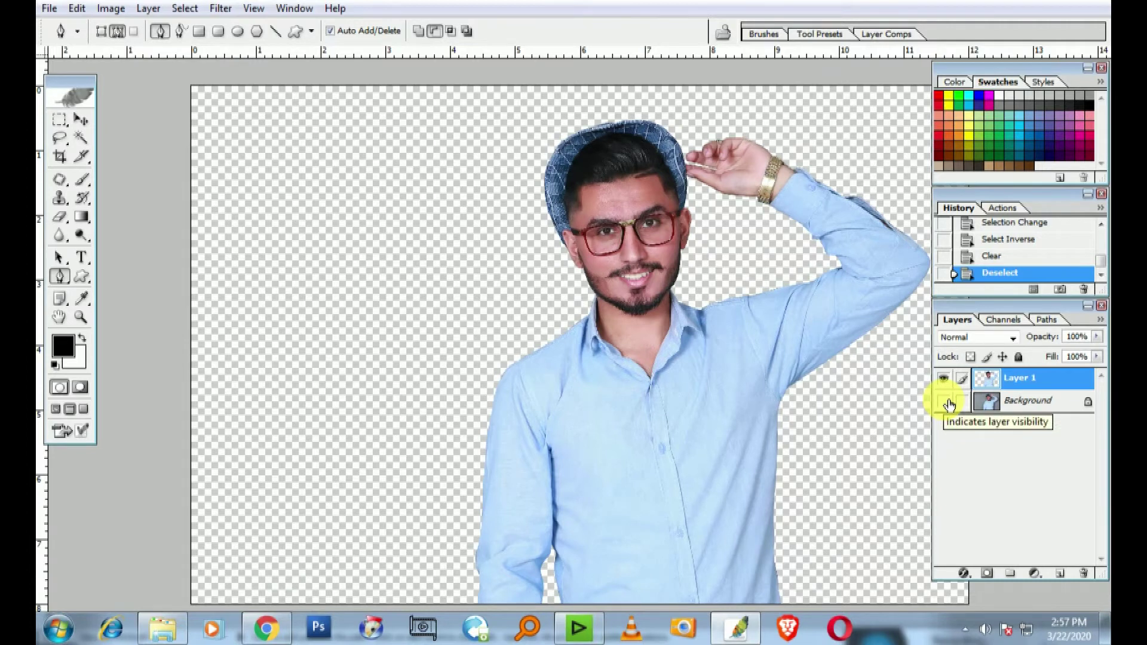
{"action": "left_click", "coordinate": [946, 401]}
{"action": "left_click", "coordinate": [945, 401]}
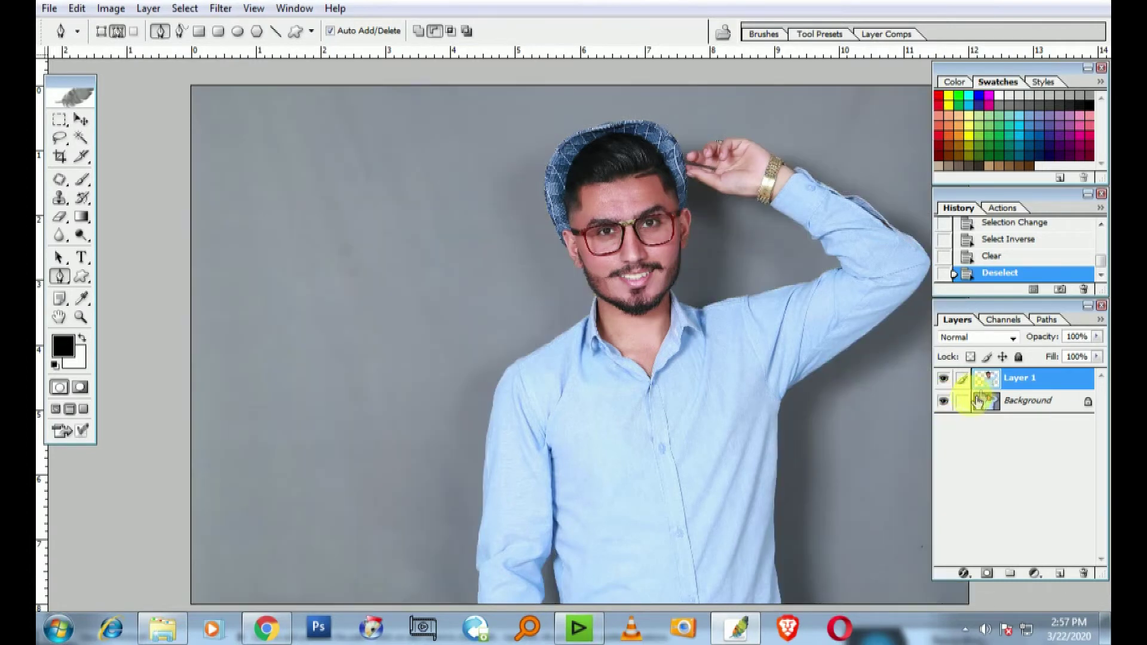
{"action": "scroll", "coordinate": [711, 244], "scroll_direction": "up", "scroll_amount": 3}
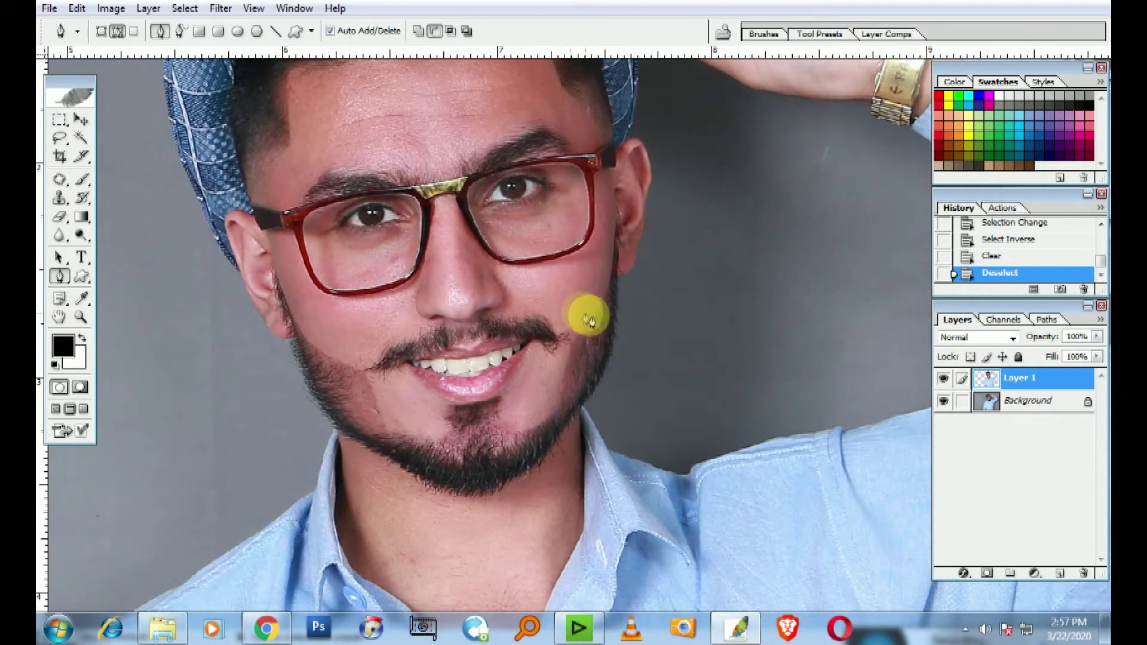
{"action": "scroll", "coordinate": [585, 307], "scroll_direction": "down", "scroll_amount": 1}
{"action": "scroll", "coordinate": [585, 306], "scroll_direction": "down", "scroll_amount": 1}
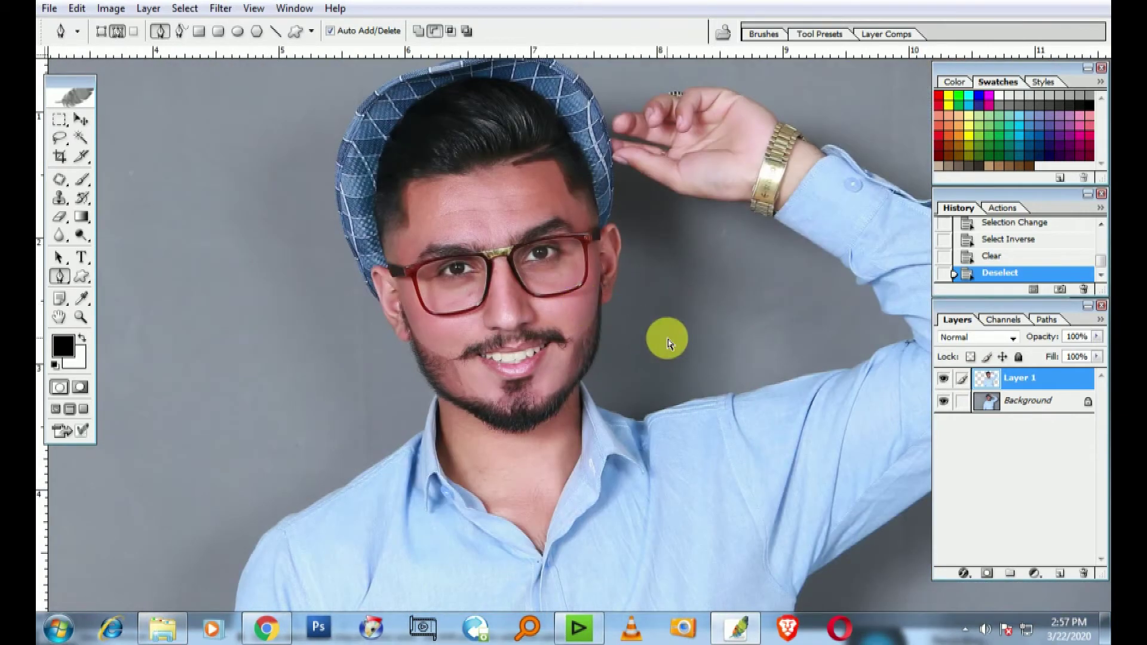
- Apply Color Balance with Cyan/Red -11 and Hue/Saturation with Hue +2 to Layer 1
{"action": "key", "text": "ctrl+b"}
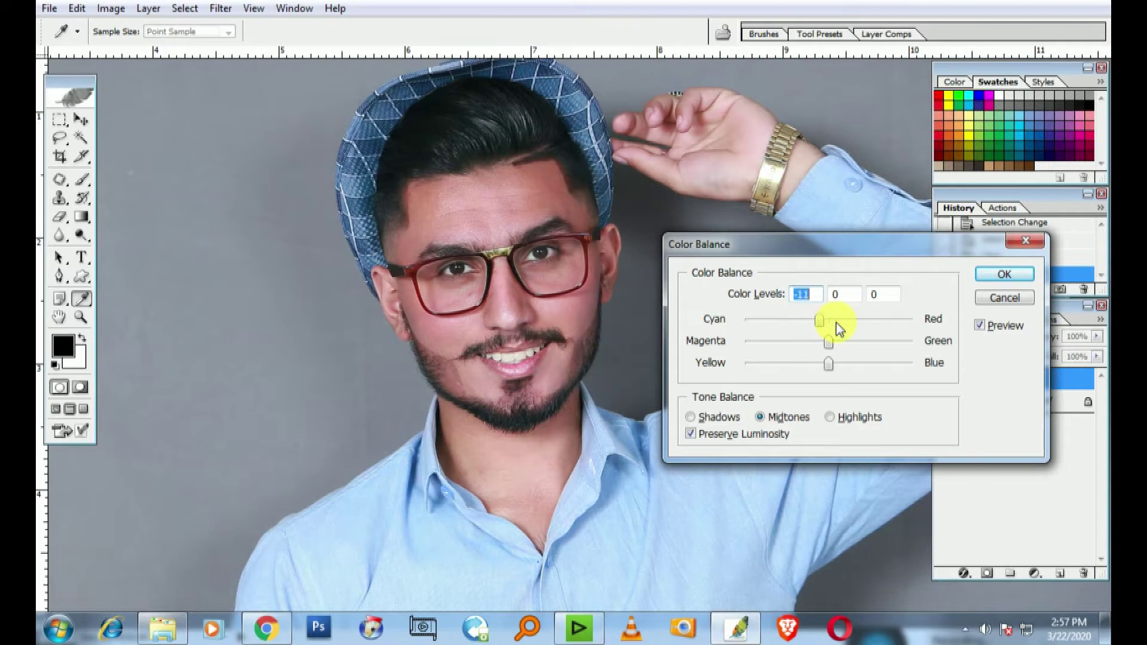
{"action": "key", "text": "Return"}
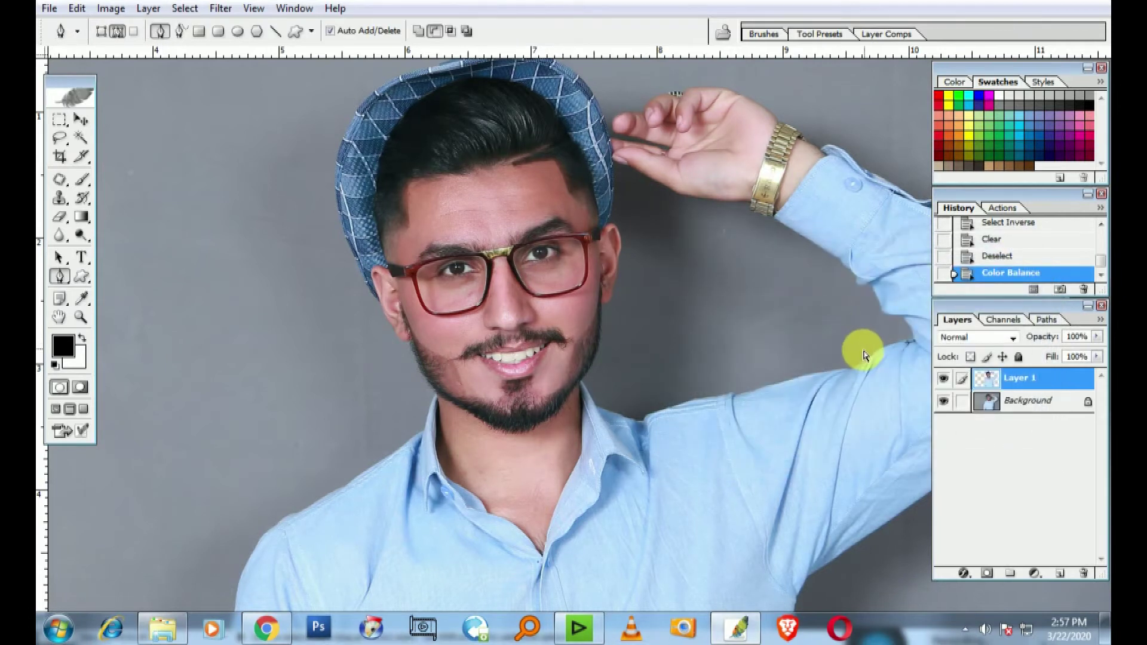
{"action": "key", "text": "ctrl+u"}
{"action": "left_click_drag", "start_coordinate": [937, 180], "coordinate": [947, 246]}
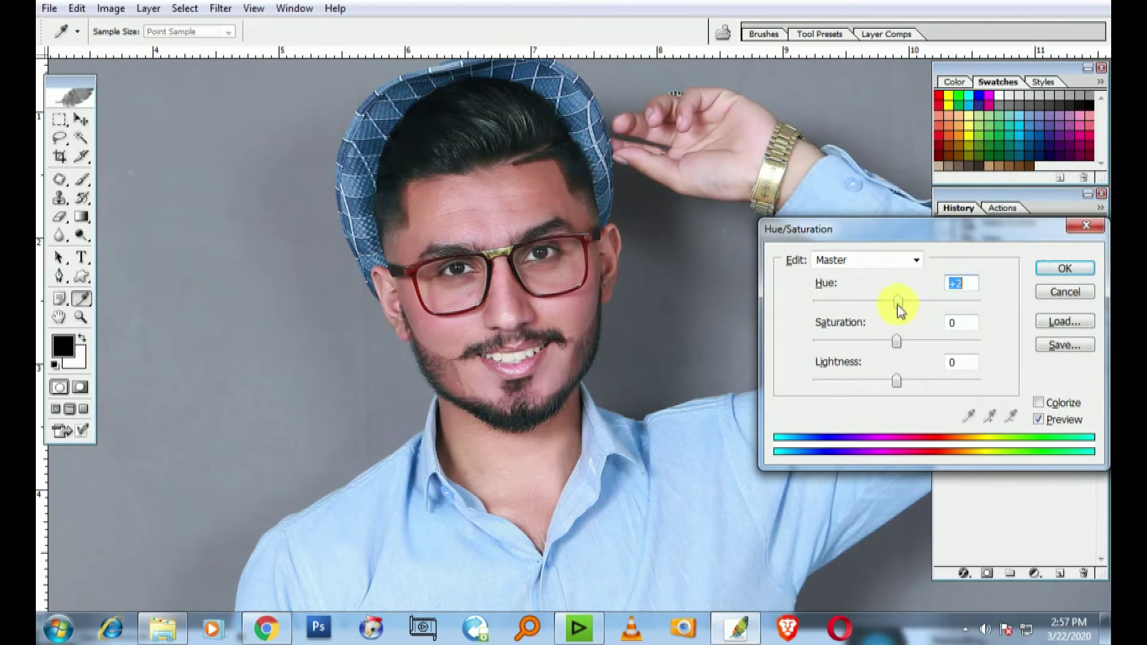
{"action": "key", "text": "Return"}
- Zoom out and step through History to compare the image with and without the adjustments
{"action": "key", "text": "p"}
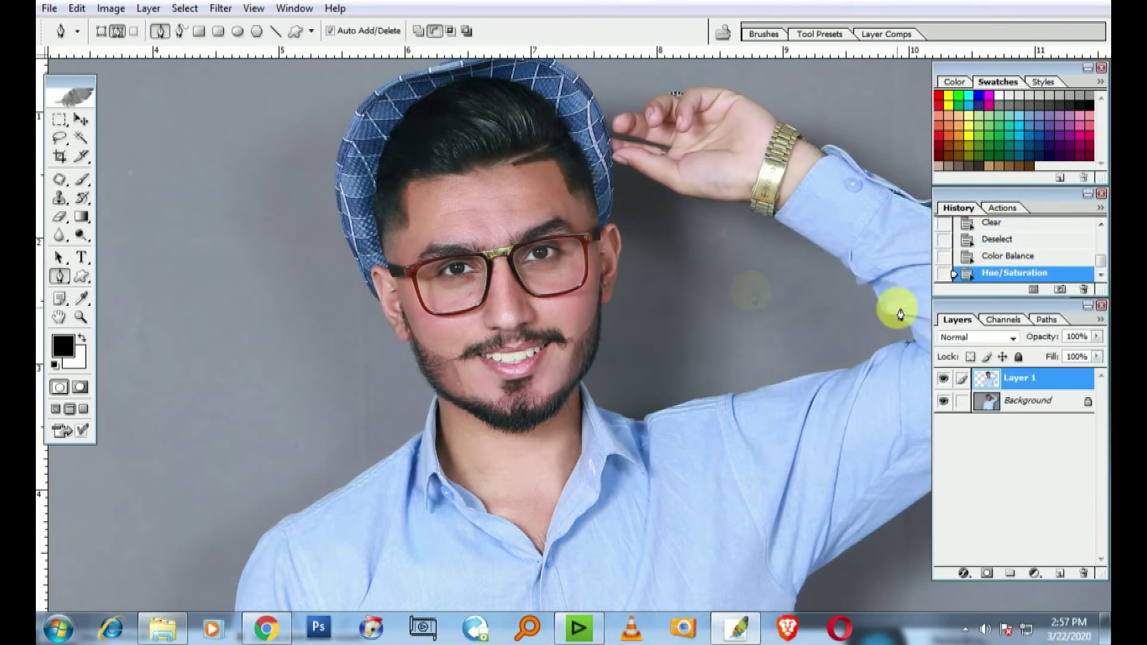
{"action": "key", "text": "ctrl+minus"}
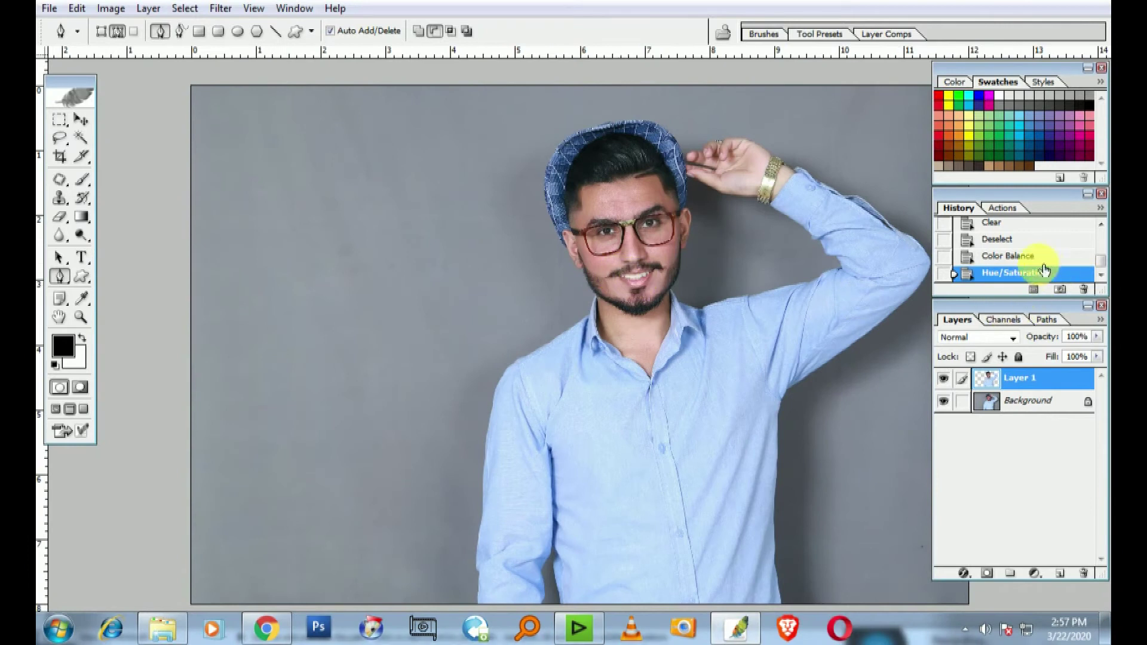
{"action": "left_click", "coordinate": [1022, 242]}
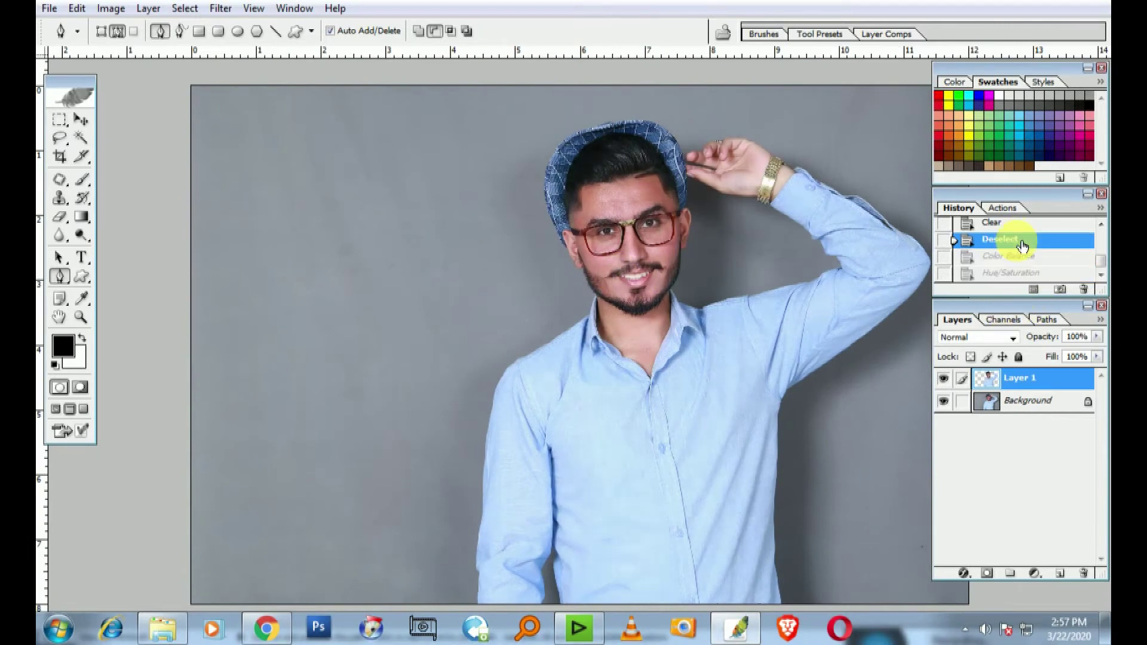
{"action": "key", "text": "ctrl+z"}
{"action": "left_click", "coordinate": [1025, 245]}
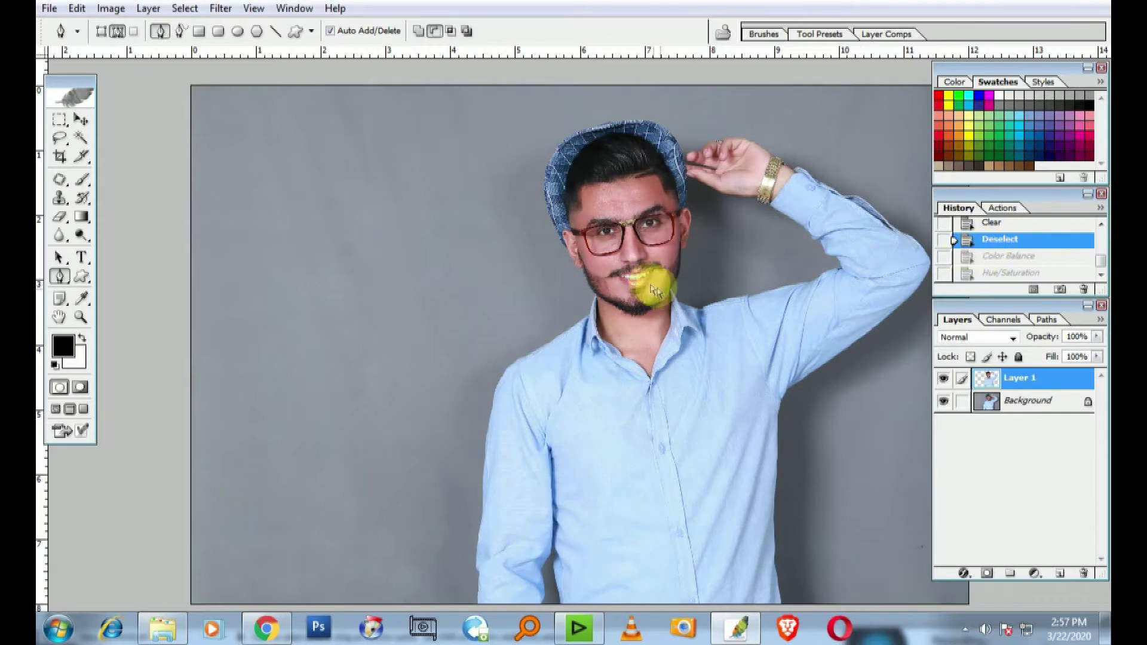
{"action": "key", "text": "ctrl+z"}
- With an 8% opacity brush, sample pink skin and paint it lightly over the forehead
{"action": "left_click", "coordinate": [81, 183]}
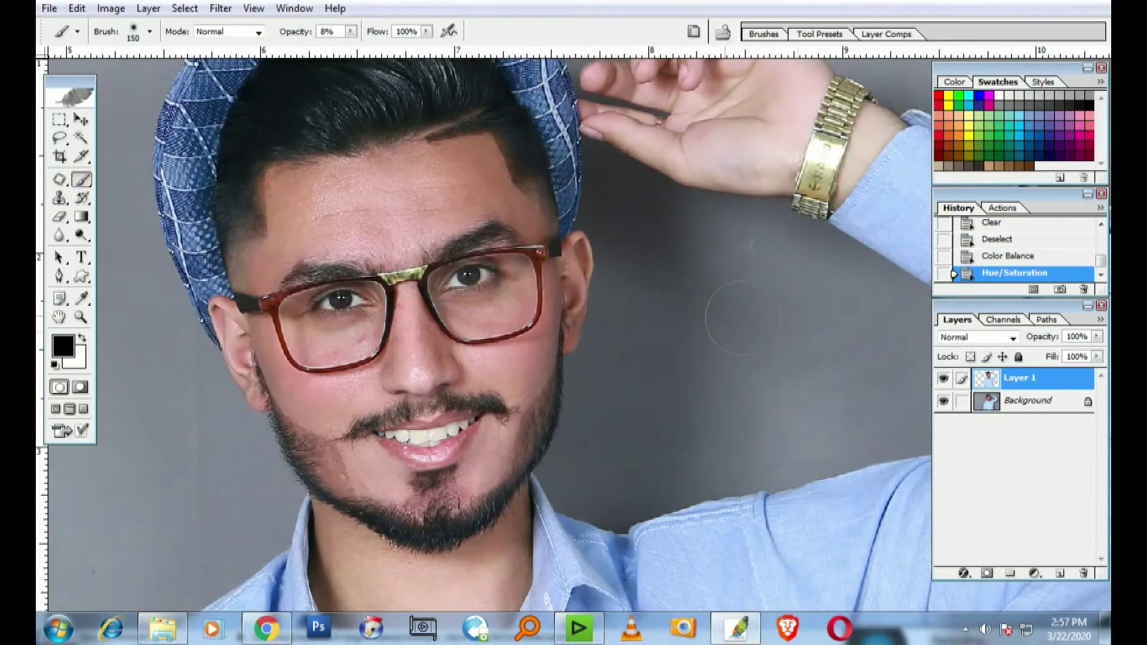
{"action": "left_click", "coordinate": [657, 245], "text": "ctrl"}
{"action": "left_click", "coordinate": [451, 310], "text": "ctrl"}
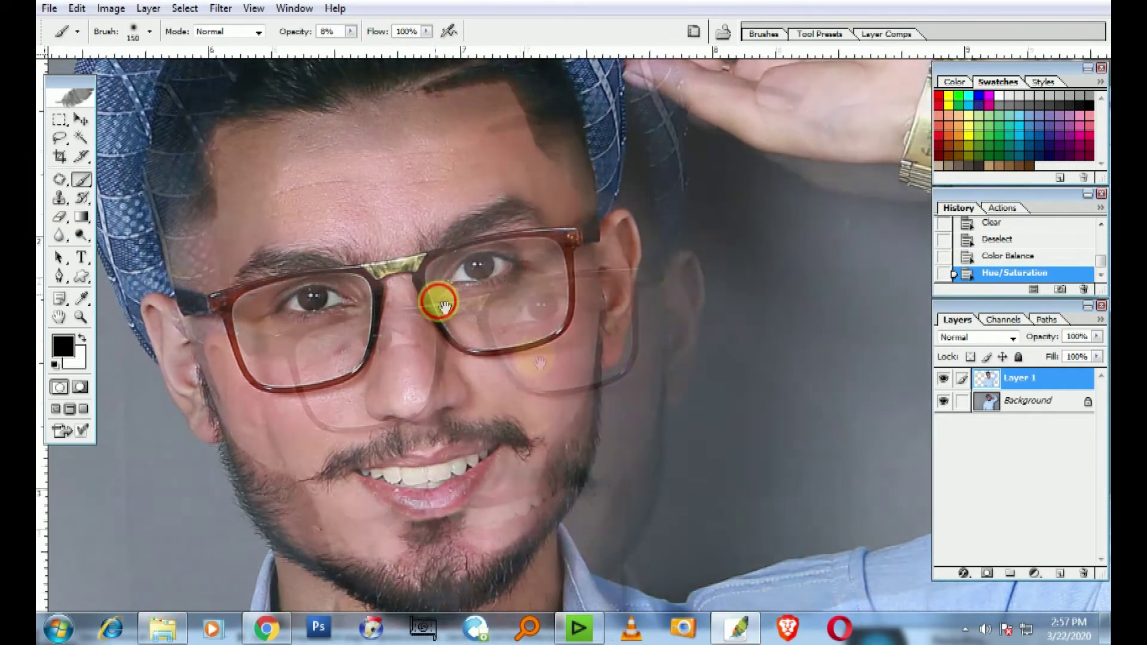
{"action": "left_click", "coordinate": [473, 255], "text": "alt"}
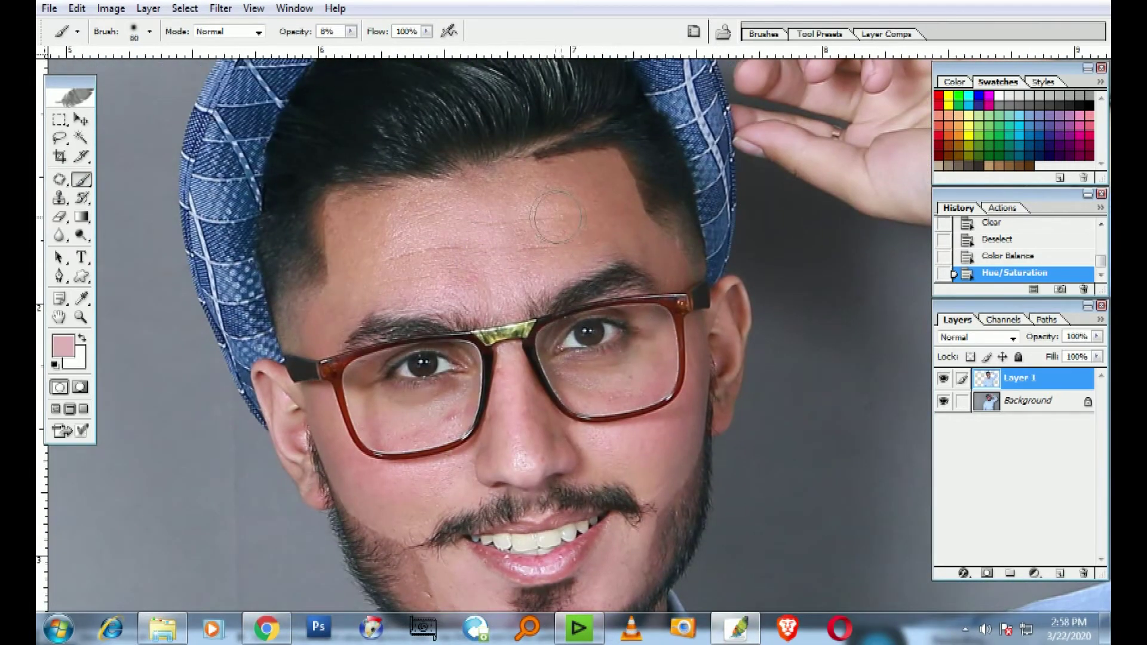
{"action": "left_click", "coordinate": [507, 195]}
{"action": "left_click", "coordinate": [517, 263]}
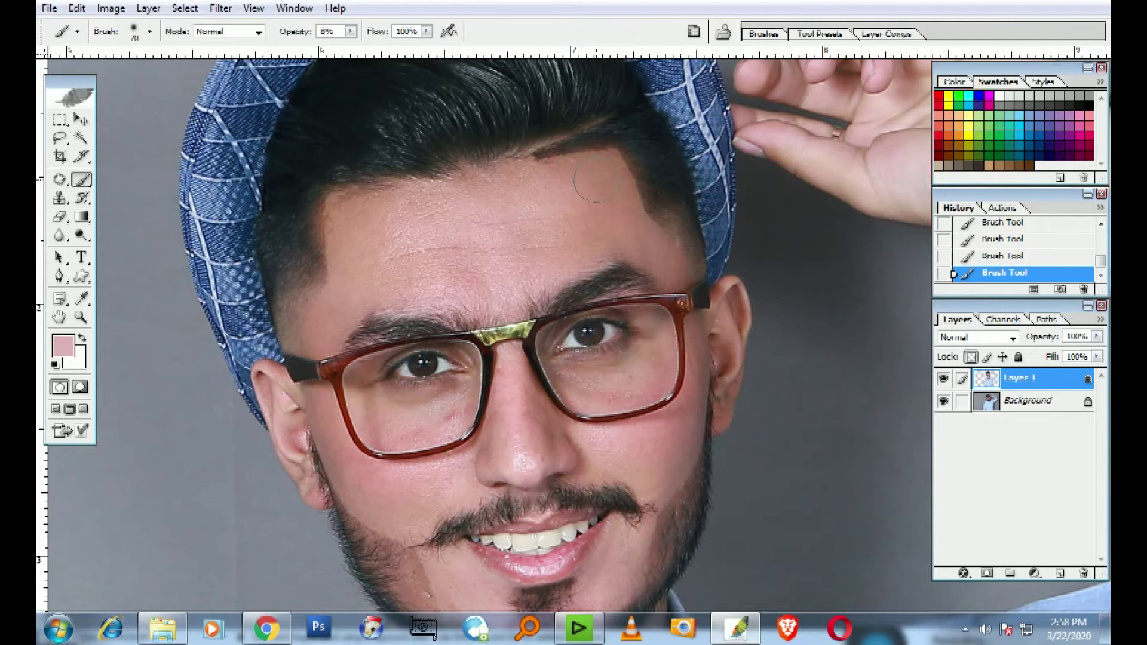
- Paint faint pink skin tone over the cheeks, chin and neck, then fit the photo to the window
{"action": "left_click_drag", "start_coordinate": [442, 289], "coordinate": [448, 154]}
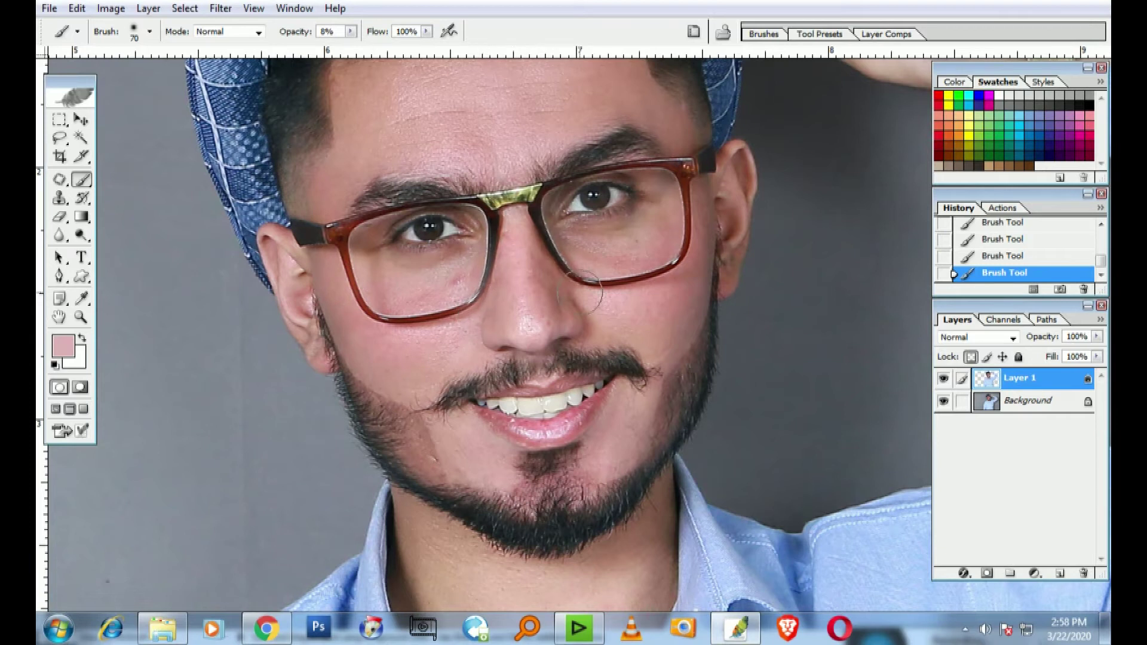
{"action": "left_click_drag", "start_coordinate": [558, 308], "coordinate": [496, 292]}
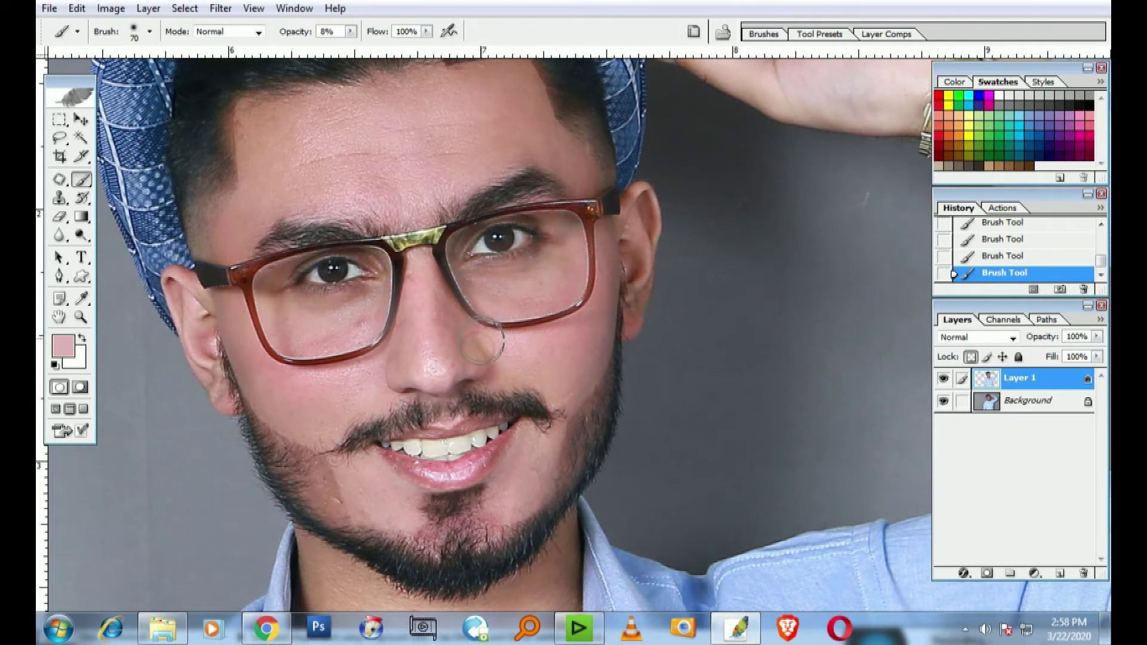
{"action": "left_click_drag", "start_coordinate": [482, 341], "coordinate": [499, 400]}
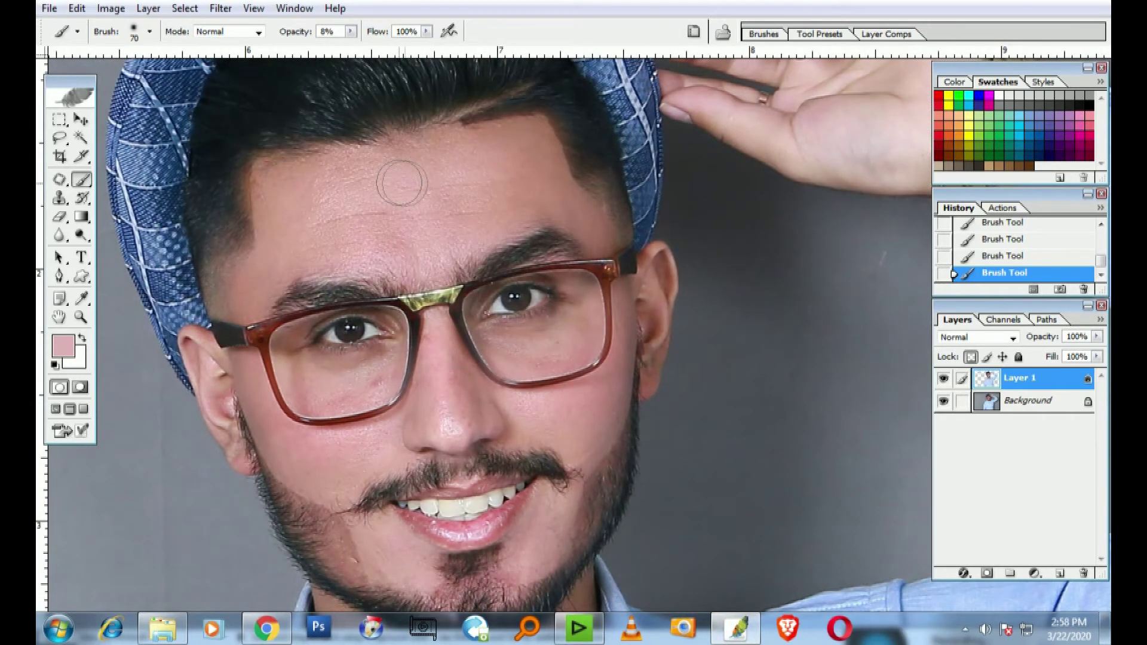
{"action": "left_click_drag", "start_coordinate": [414, 292], "coordinate": [424, 158]}
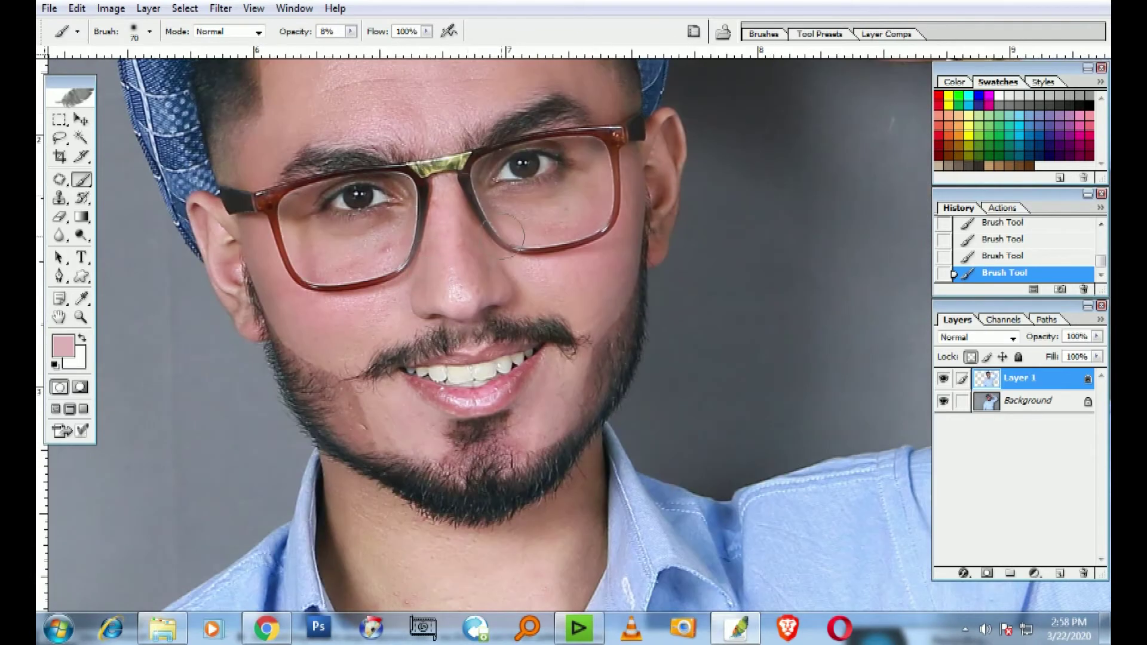
{"action": "left_click_drag", "start_coordinate": [452, 236], "coordinate": [478, 146]}
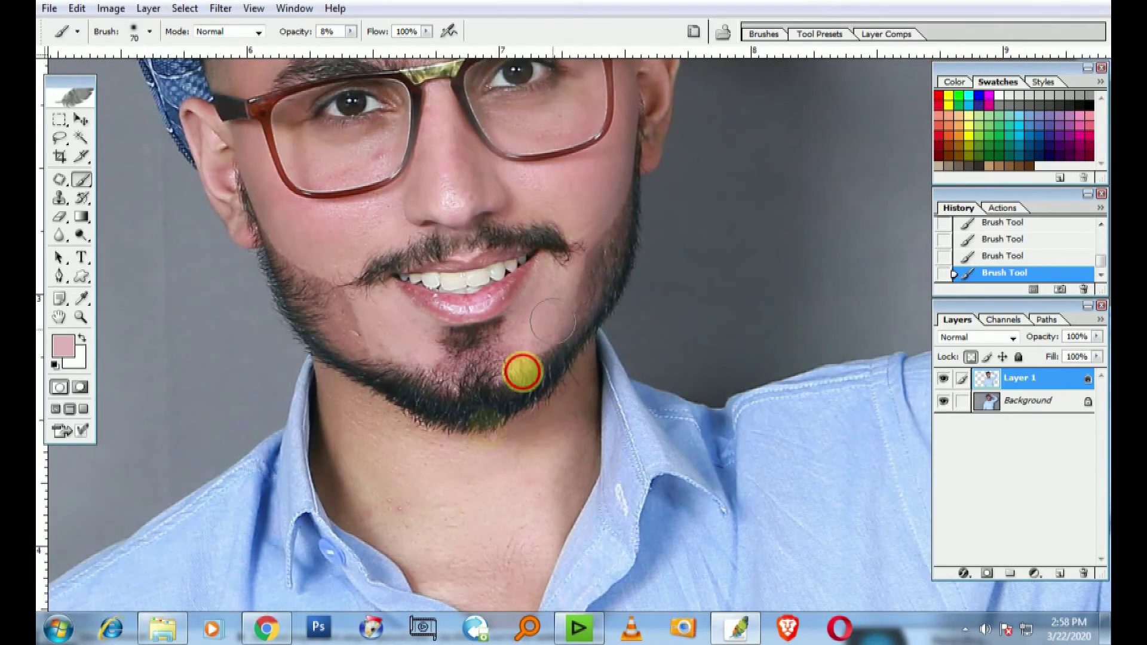
{"action": "left_click_drag", "start_coordinate": [522, 371], "coordinate": [525, 326]}
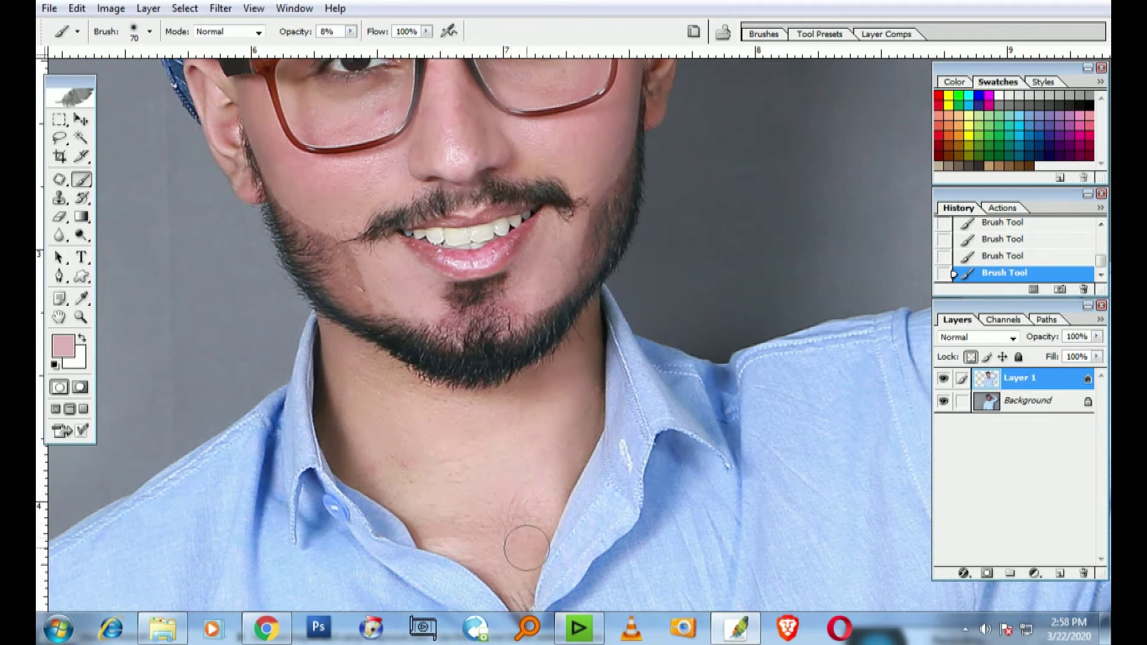
{"action": "key", "text": "ctrl+0"}
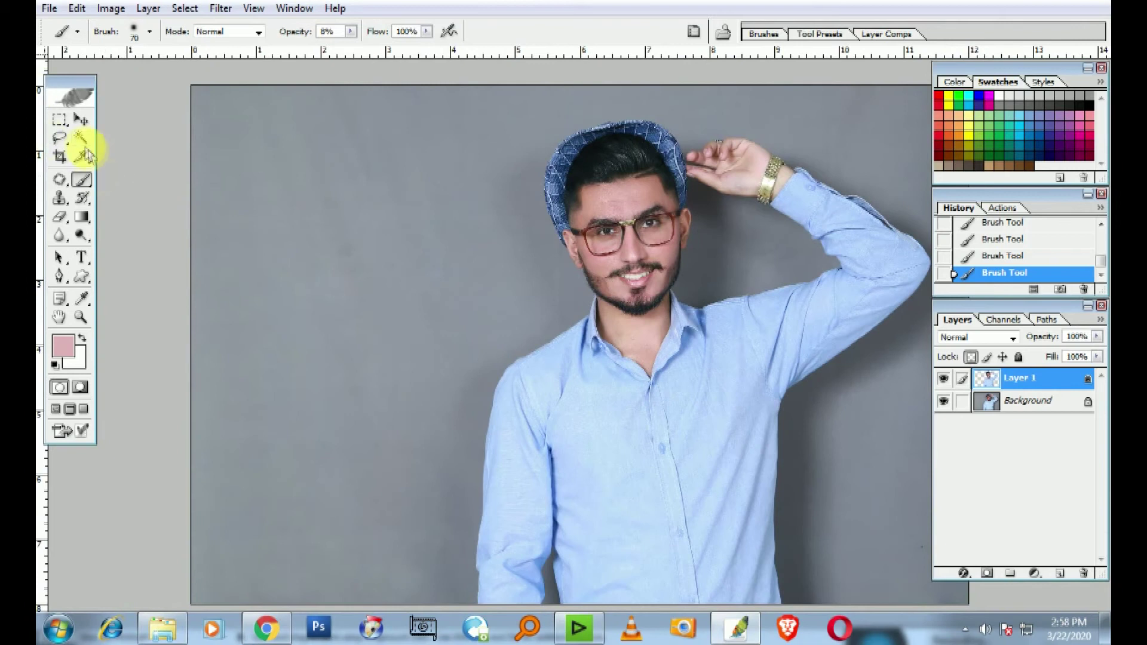
- Magic Wand-select the forehead, cheek, beard-area and neck skin, then feather the selection
{"action": "left_click", "coordinate": [82, 139]}
{"action": "key", "text": "ctrl+plus"}
{"action": "left_click", "coordinate": [520, 230]}
{"action": "left_click", "coordinate": [604, 221]}
{"action": "left_click", "coordinate": [683, 200]}
{"action": "left_click", "coordinate": [706, 341]}
{"action": "left_click", "coordinate": [614, 330]}
{"action": "left_click", "coordinate": [549, 316]}
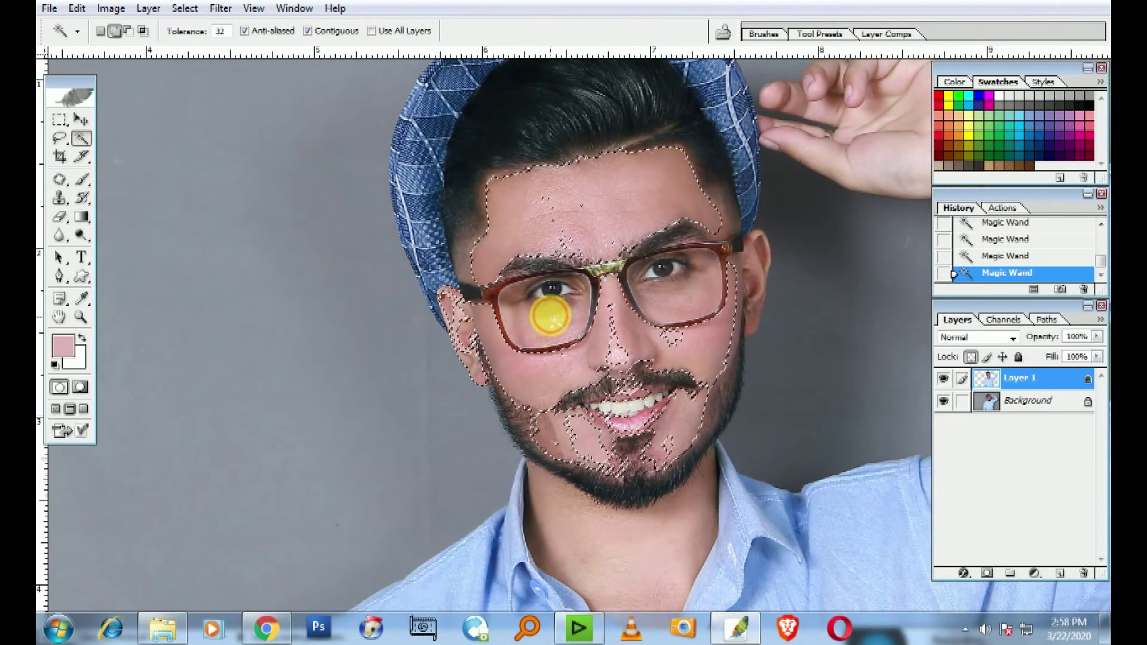
{"action": "left_click", "coordinate": [673, 304]}
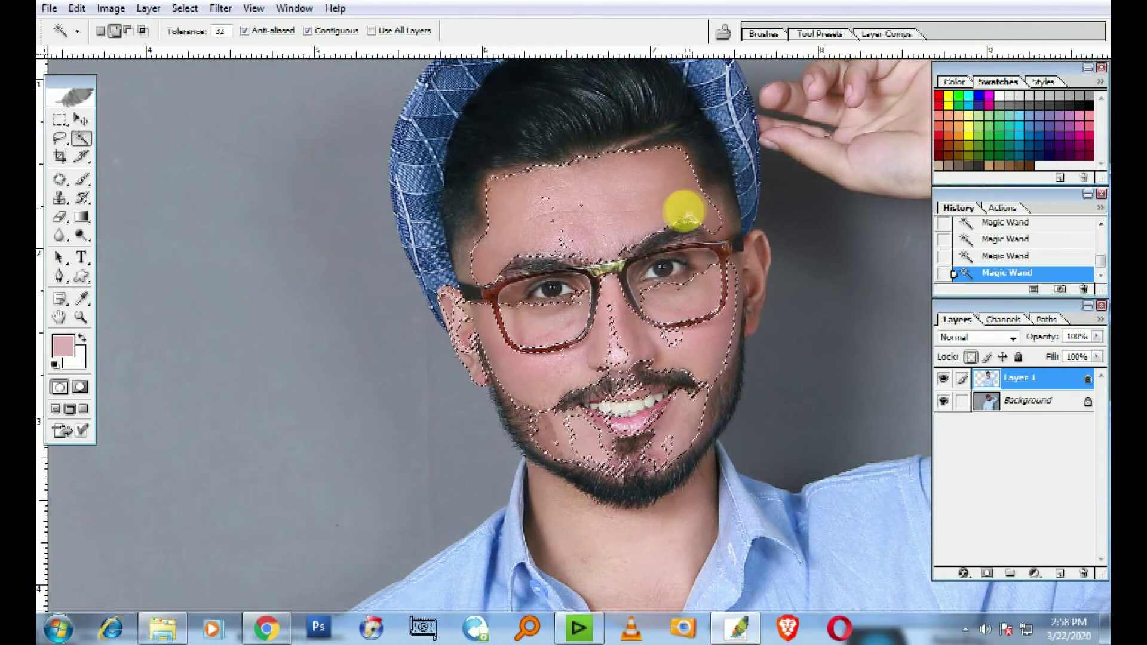
{"action": "left_click", "coordinate": [558, 512]}
{"action": "key", "text": "ctrl+alt+d"}
{"action": "key", "text": "Return"}
- Apply Portraiture smoothing after sampling cheek, forehead and eye-area skin tones into its mask
{"action": "key", "text": "ctrl+alt+f"}
{"action": "left_click", "coordinate": [370, 387]}
{"action": "left_click", "coordinate": [654, 265]}
{"action": "left_click", "coordinate": [686, 246]}
{"action": "left_click", "coordinate": [653, 301]}
{"action": "left_click", "coordinate": [691, 264]}
{"action": "left_click", "coordinate": [623, 432]}
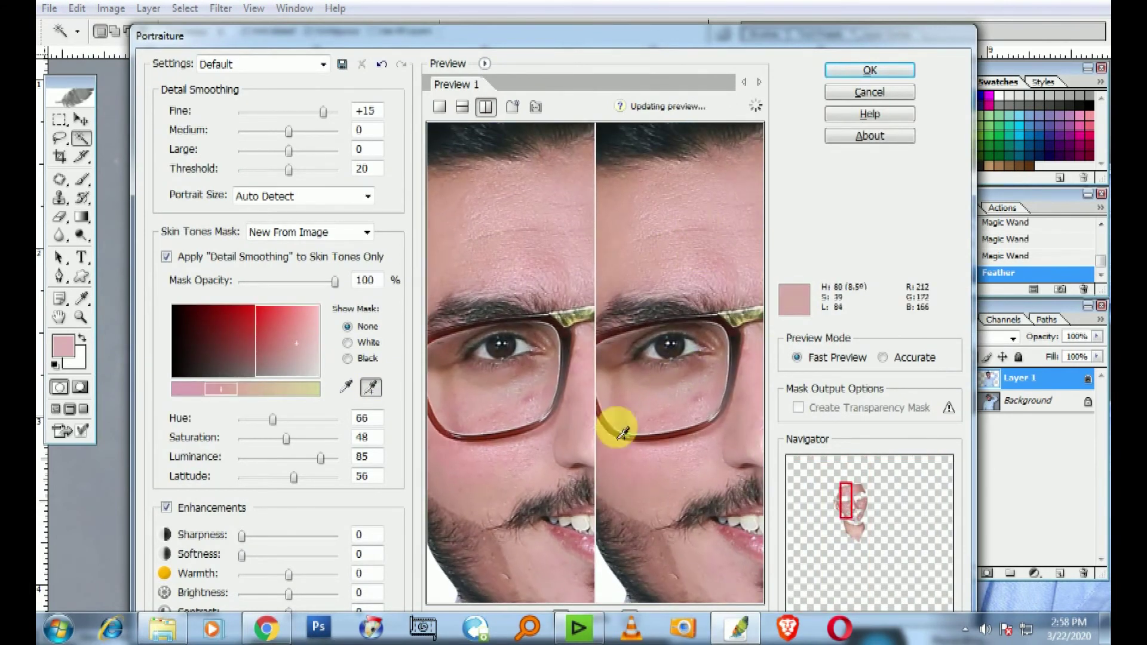
{"action": "left_click", "coordinate": [696, 448]}
{"action": "left_click", "coordinate": [693, 411]}
{"action": "left_click", "coordinate": [744, 417]}
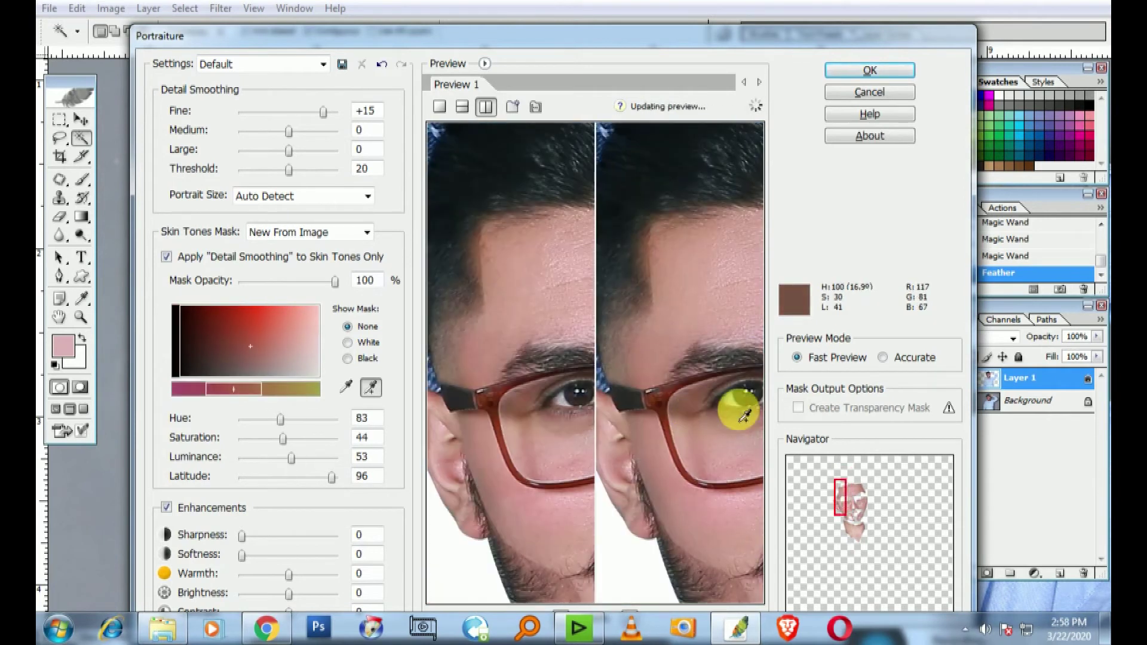
{"action": "key", "text": "Return"}
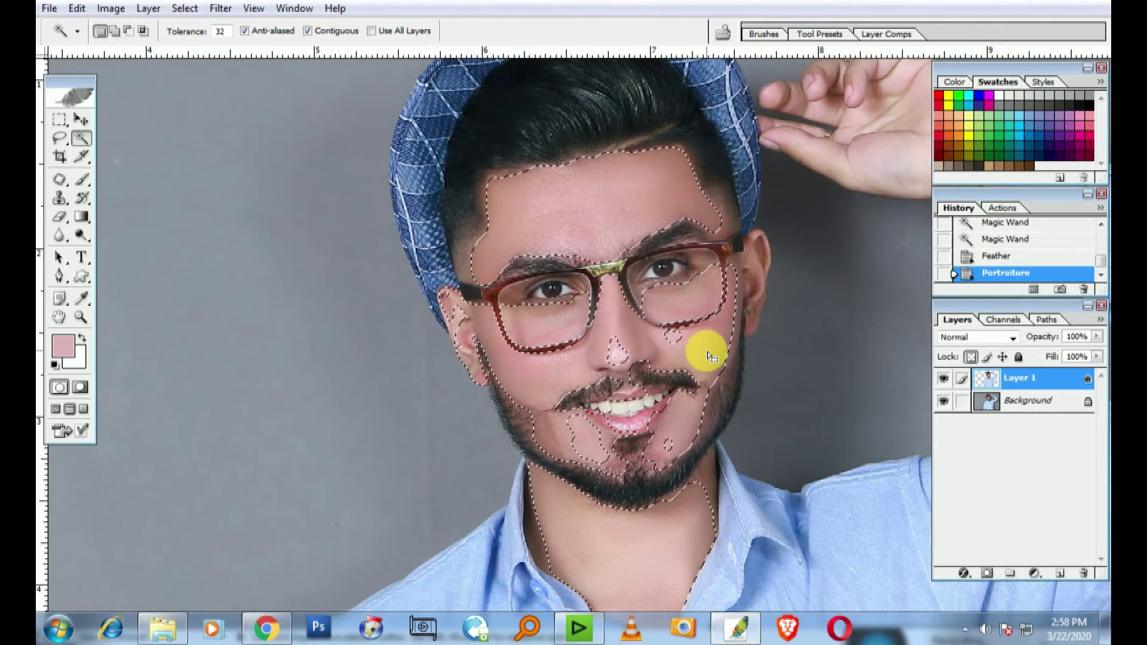
- Duplicate the man's layer, invert the copy and set its blend mode to Vivid Light
{"action": "key", "text": "ctrl+d"}
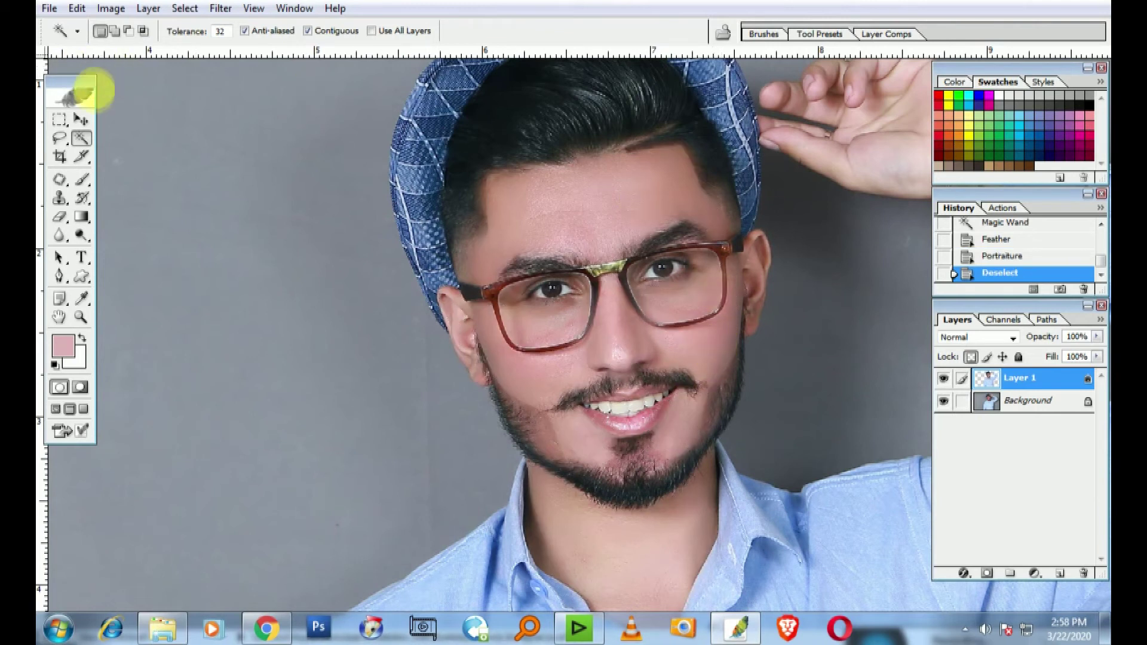
{"action": "key", "text": "ctrl+0"}
{"action": "left_click", "coordinate": [82, 119]}
{"action": "key", "text": "ctrl+j"}
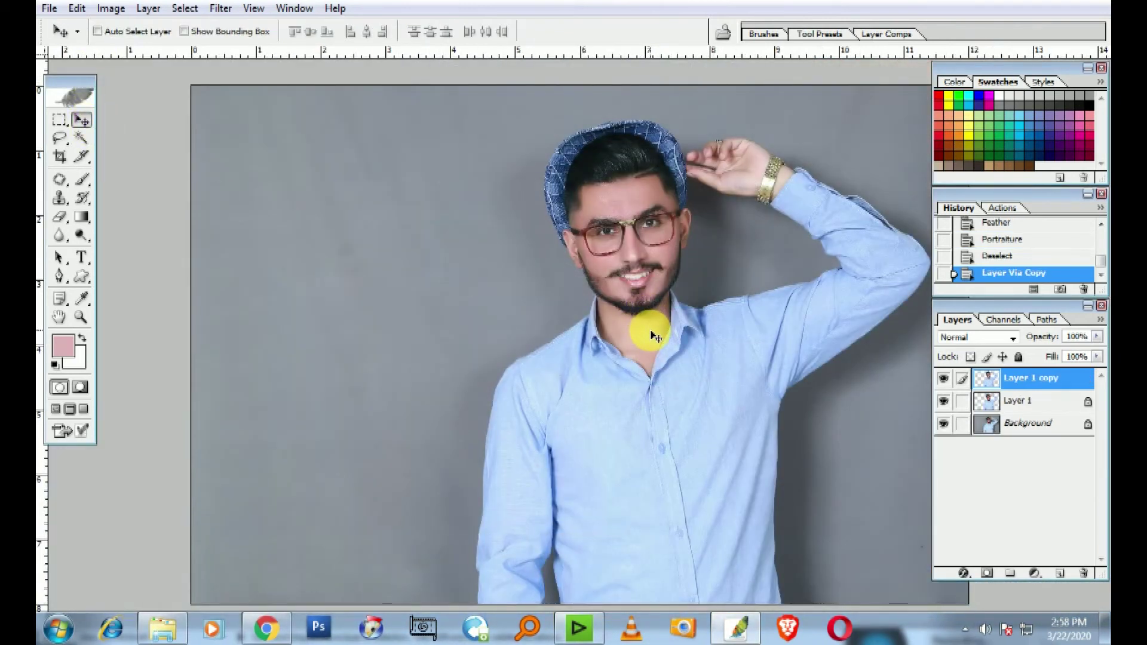
{"action": "key", "text": "ctrl+a"}
{"action": "key", "text": "ctrl+i"}
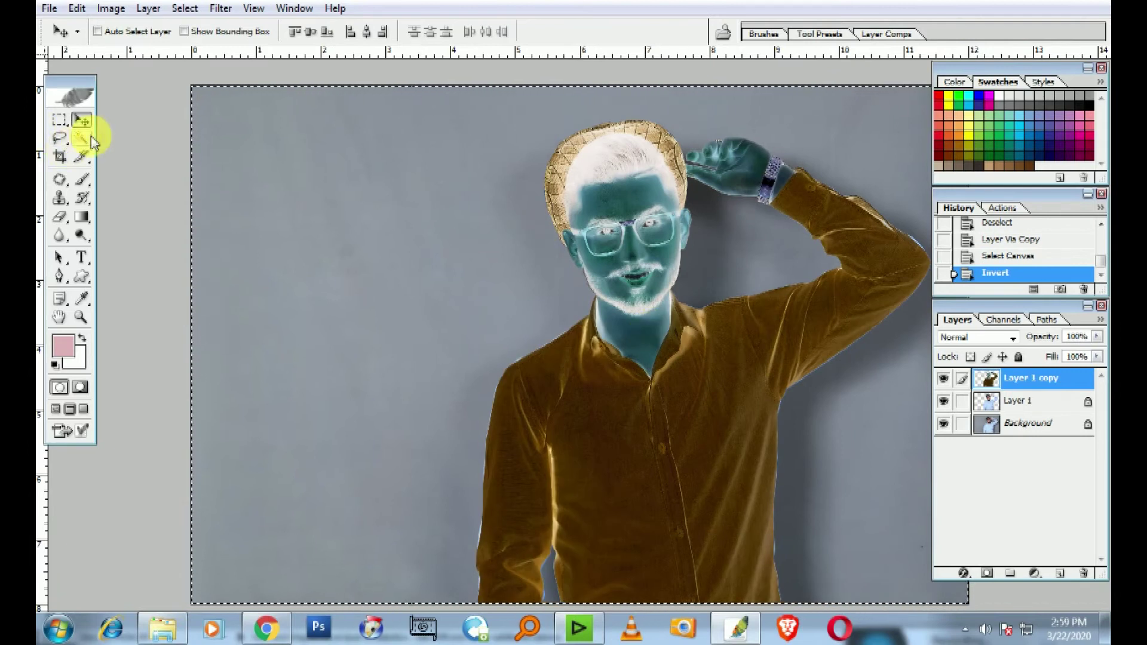
{"action": "left_click", "coordinate": [1011, 338]}
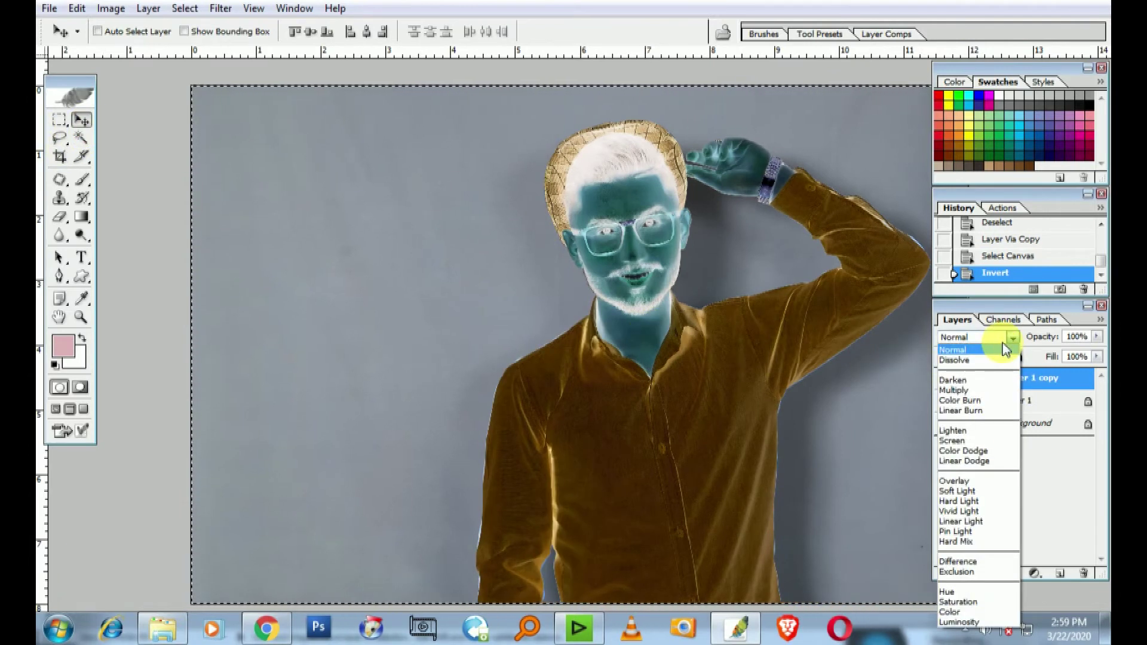
{"action": "left_click", "coordinate": [970, 512]}
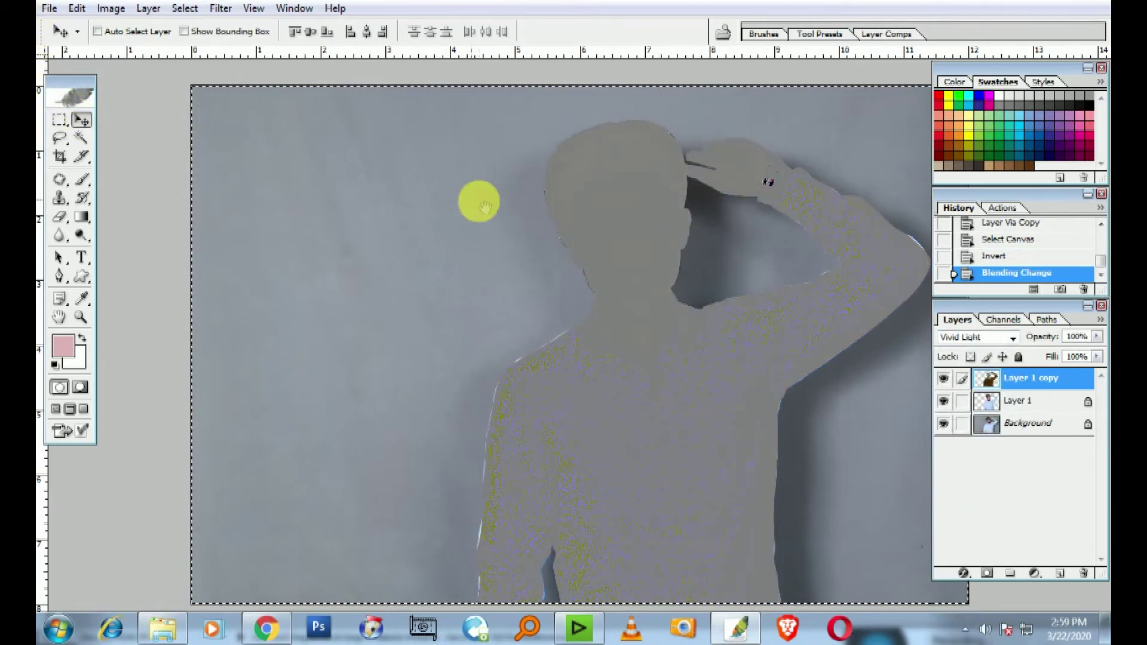
{"action": "left_click_drag", "start_coordinate": [473, 197], "coordinate": [421, 209]}
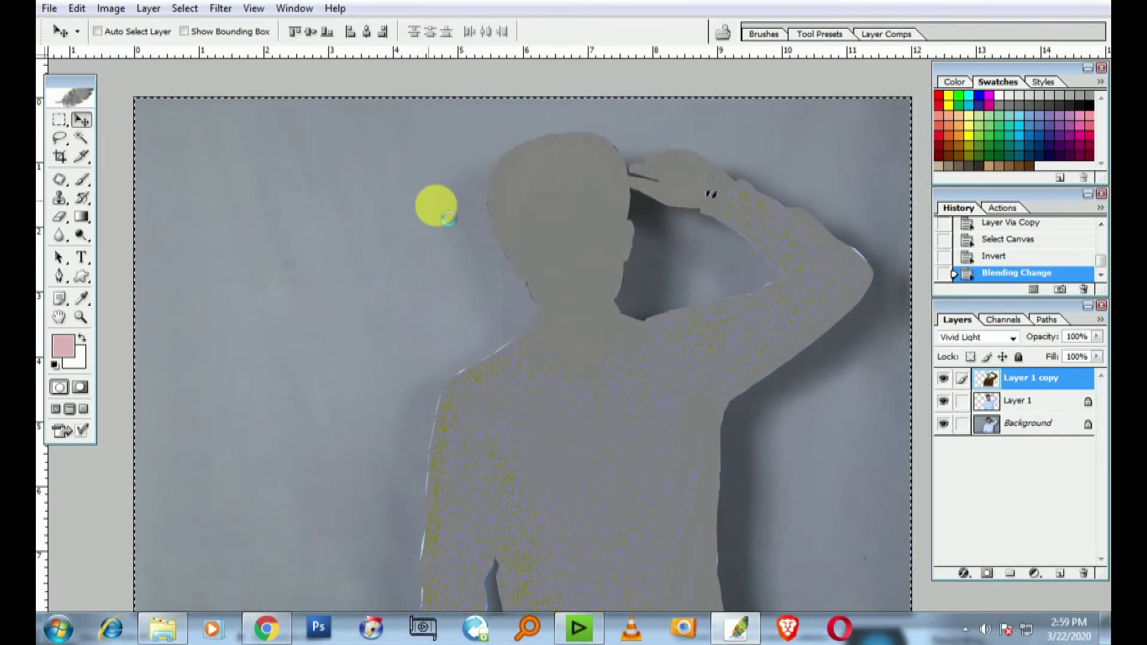
- Apply High Pass and then a Gaussian Blur of radius 1 to Layer 1 copy
{"action": "key", "text": "ctrl+alt+f"}
{"action": "key", "text": "Return"}
{"action": "key", "text": "v"}
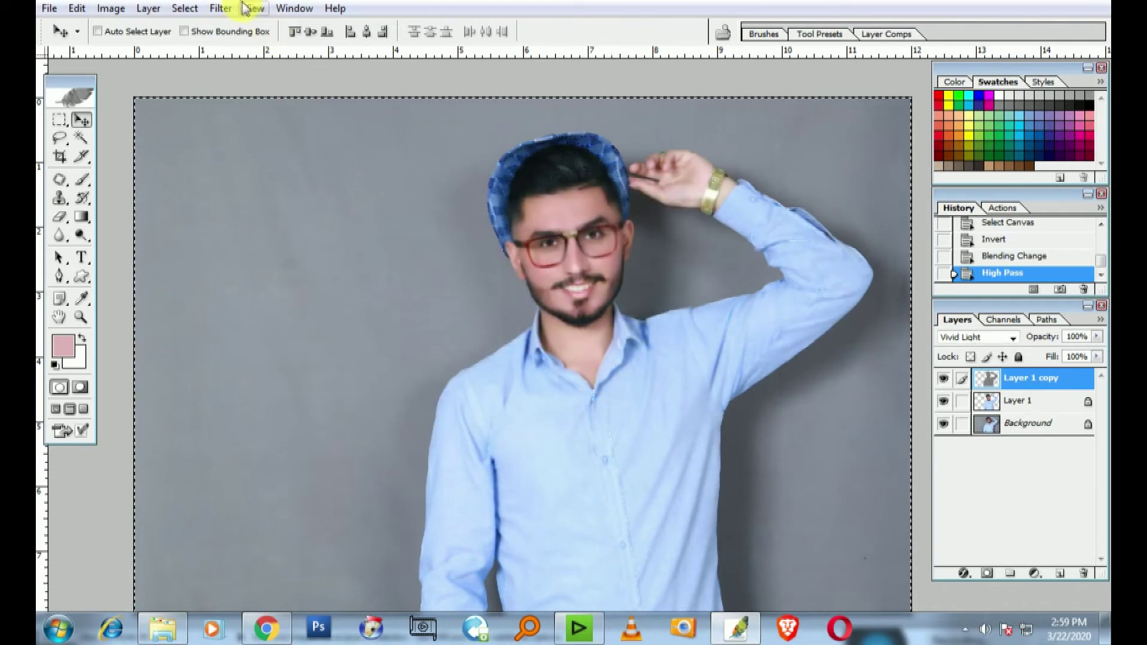
{"action": "key", "text": "ctrl+alt+f"}
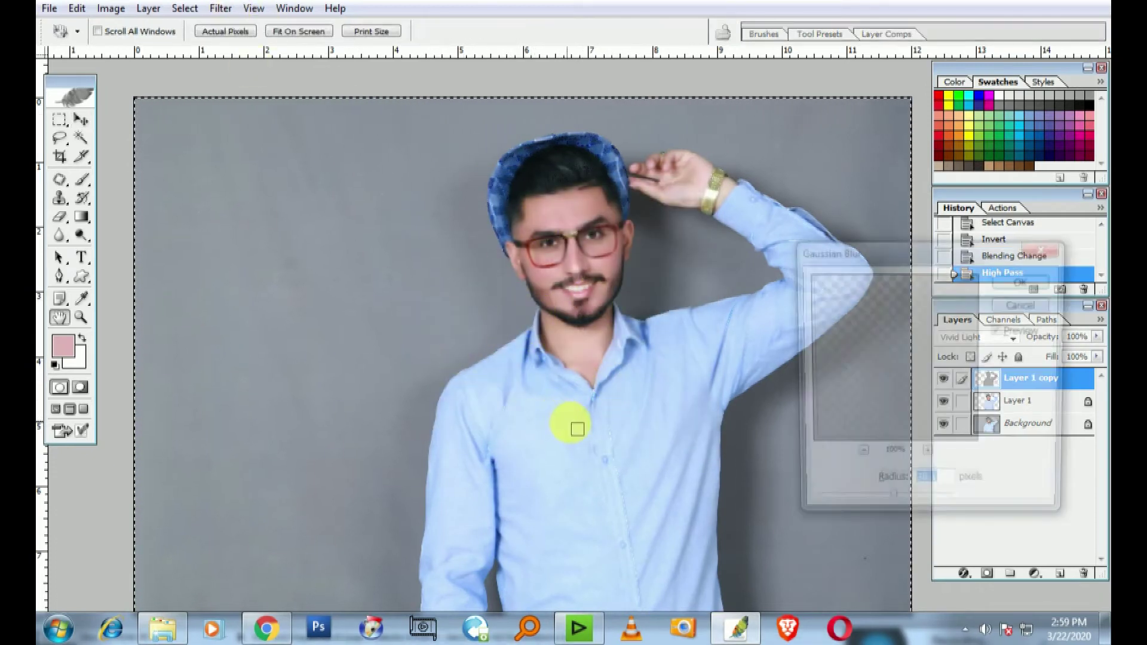
{"action": "type", "text": "1.3"}
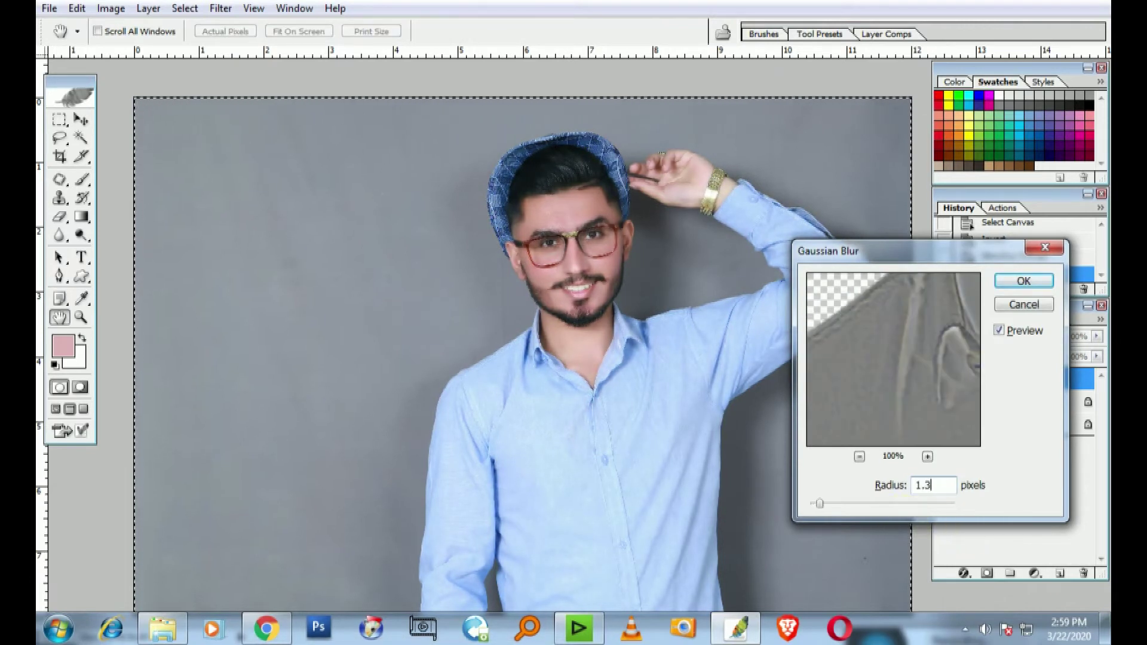
{"action": "key", "text": "Return"}
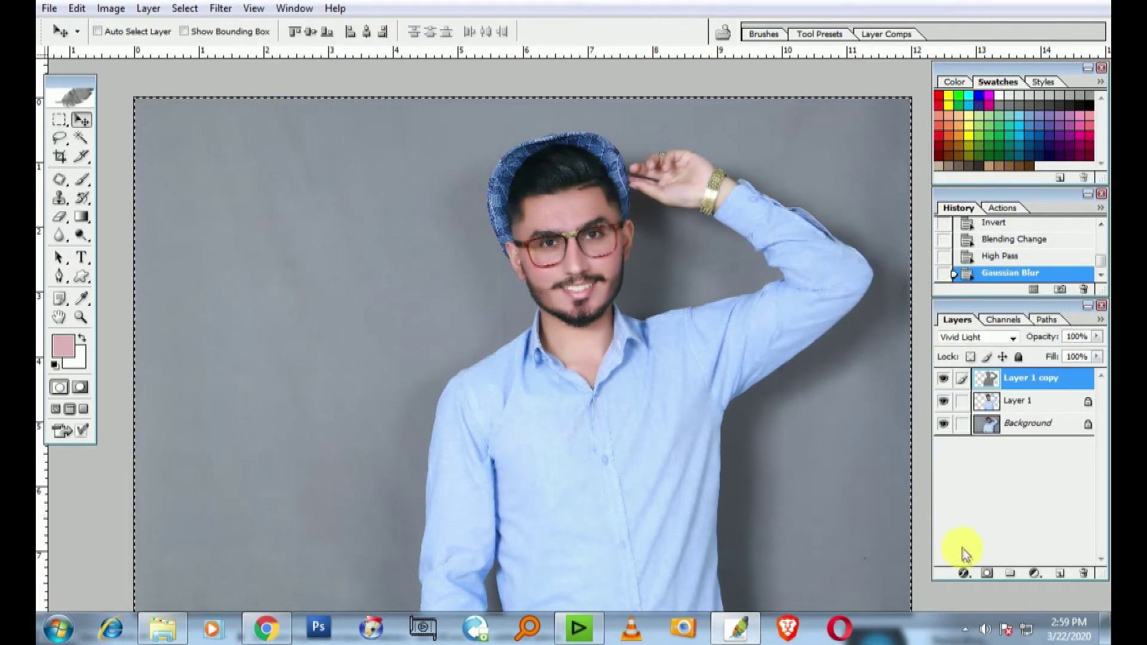
- Hide the smoothing layer behind a black mask and set a white brush to 100% opacity
{"action": "left_click", "coordinate": [988, 574], "text": "alt"}
{"action": "left_click", "coordinate": [82, 179]}
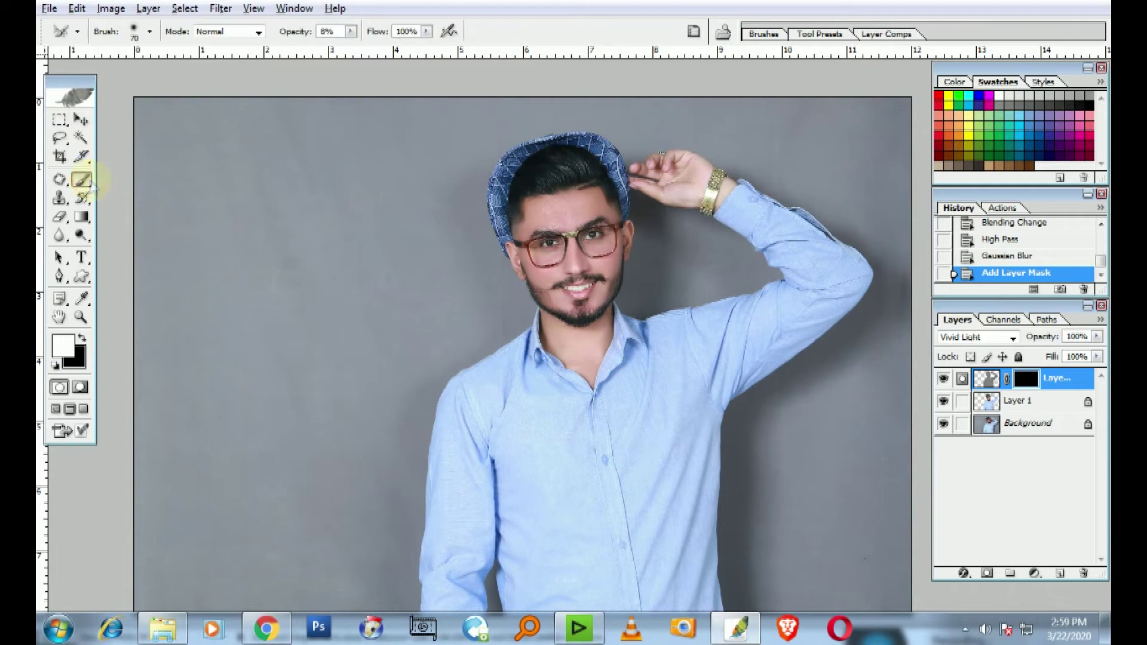
{"action": "left_click_drag", "start_coordinate": [351, 36], "coordinate": [456, 49]}
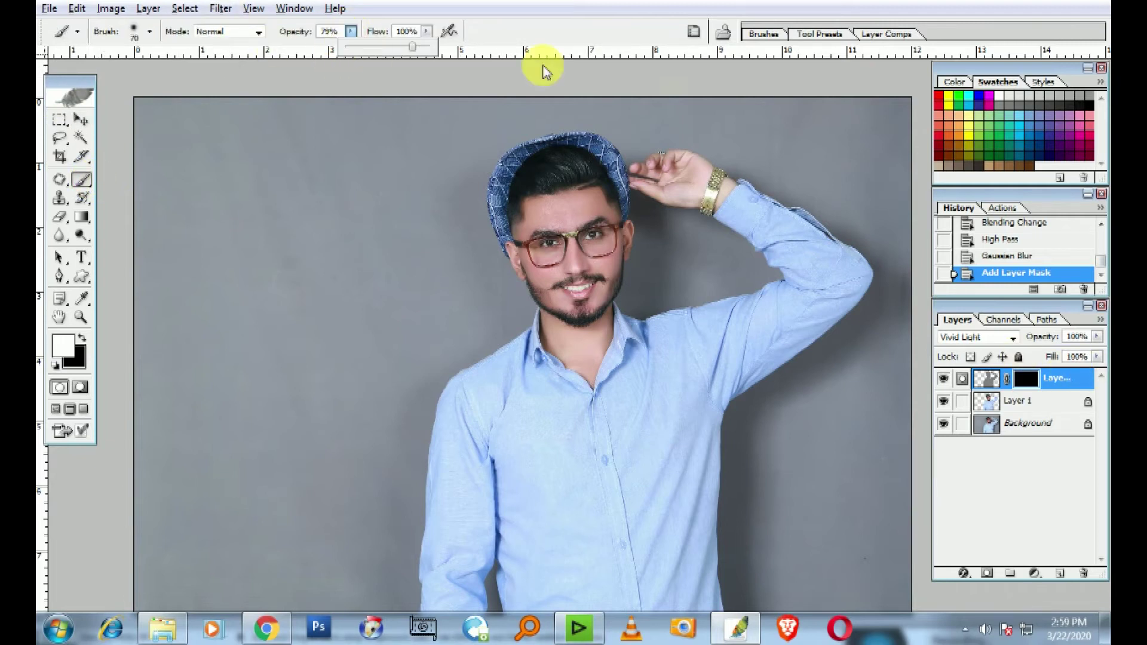
{"action": "key", "text": "ctrl+plus"}
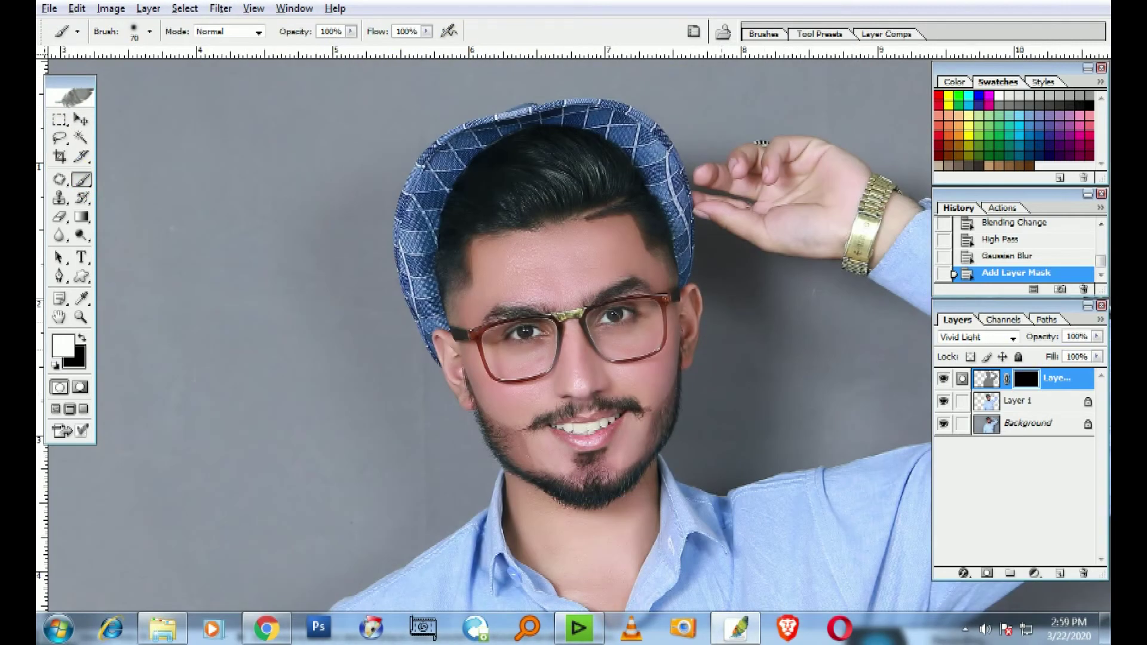
{"action": "key", "text": "ctrl+plus"}
{"action": "key", "text": "ctrl+plus"}
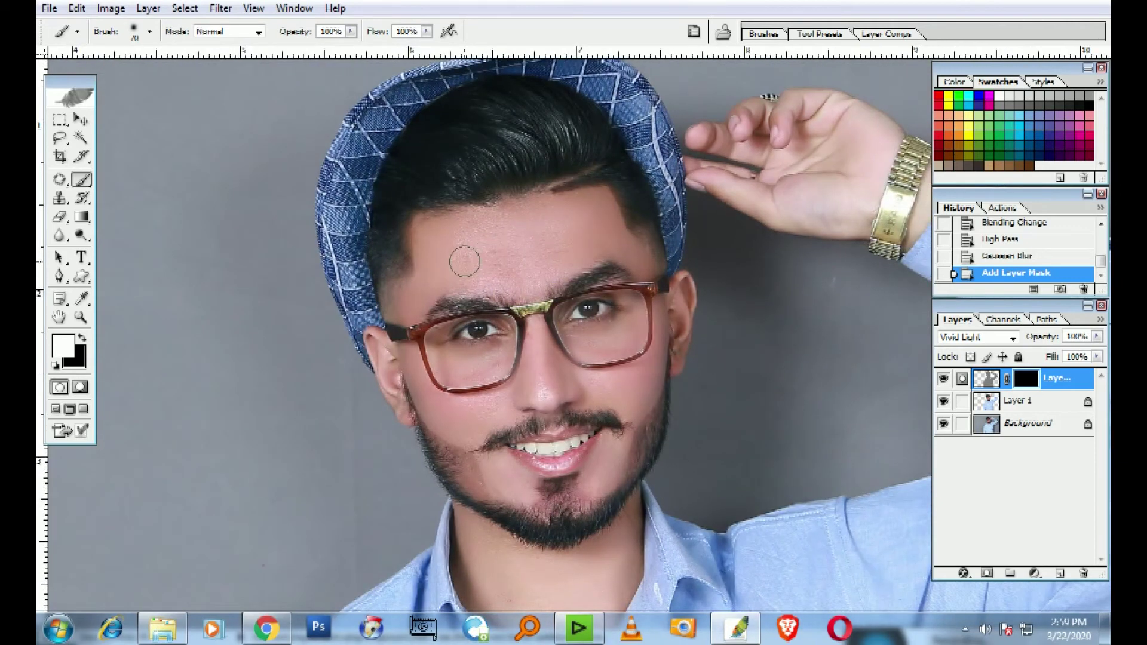
{"action": "left_click", "coordinate": [506, 272]}
{"action": "left_click", "coordinate": [476, 255]}
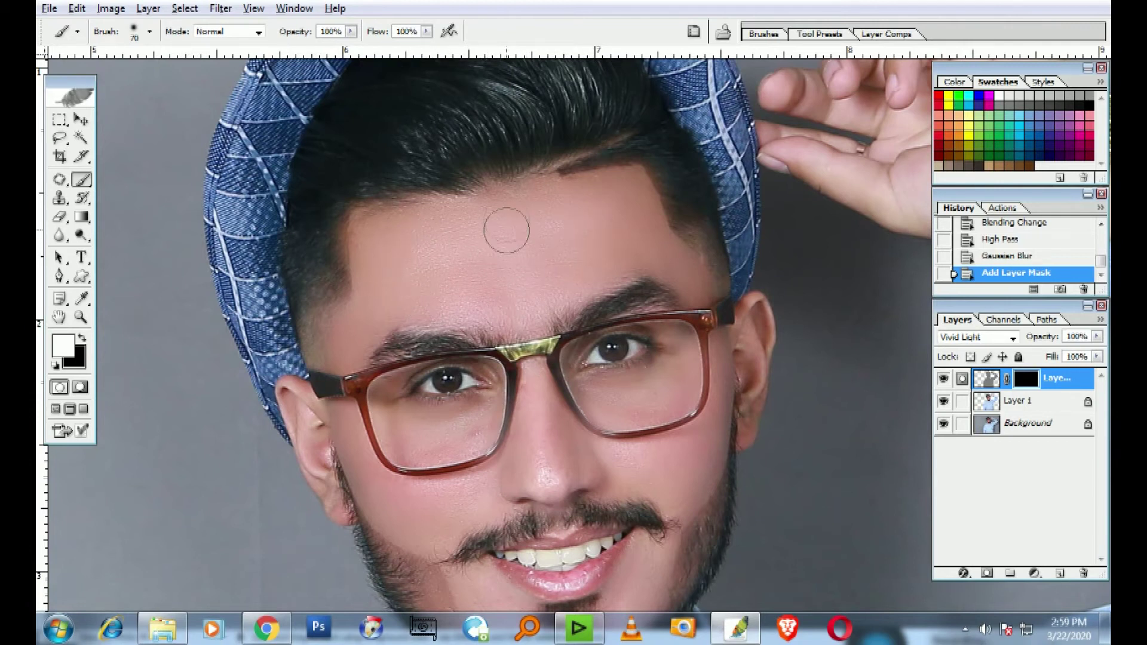
- Paint the smoothing onto the forehead and cheek skin, then merge it into Layer 1
{"action": "left_click", "coordinate": [377, 307]}
{"action": "left_click_drag", "start_coordinate": [371, 376], "coordinate": [416, 312]}
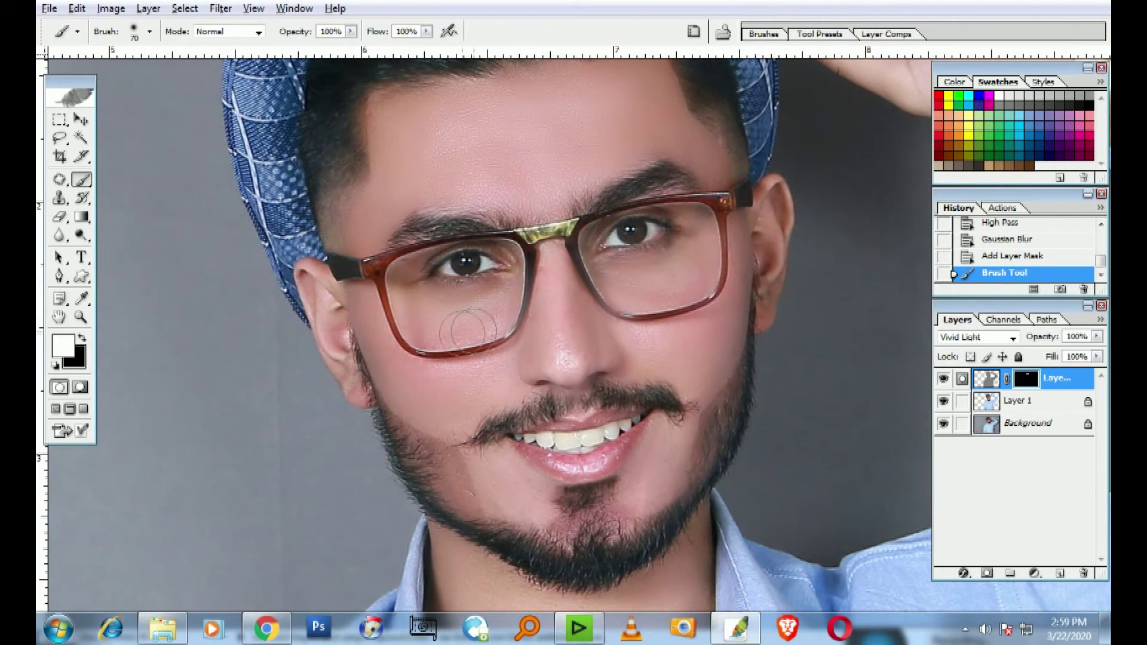
{"action": "scroll", "coordinate": [443, 364], "scroll_direction": "down", "scroll_amount": 1}
{"action": "mouse_move", "coordinate": [495, 310]}
{"action": "left_mouse_down"}
{"action": "mouse_move", "coordinate": [443, 364]}
{"action": "mouse_move", "coordinate": [607, 317]}
{"action": "left_mouse_up"}
{"action": "scroll", "coordinate": [607, 318], "scroll_direction": "right", "scroll_amount": 1}
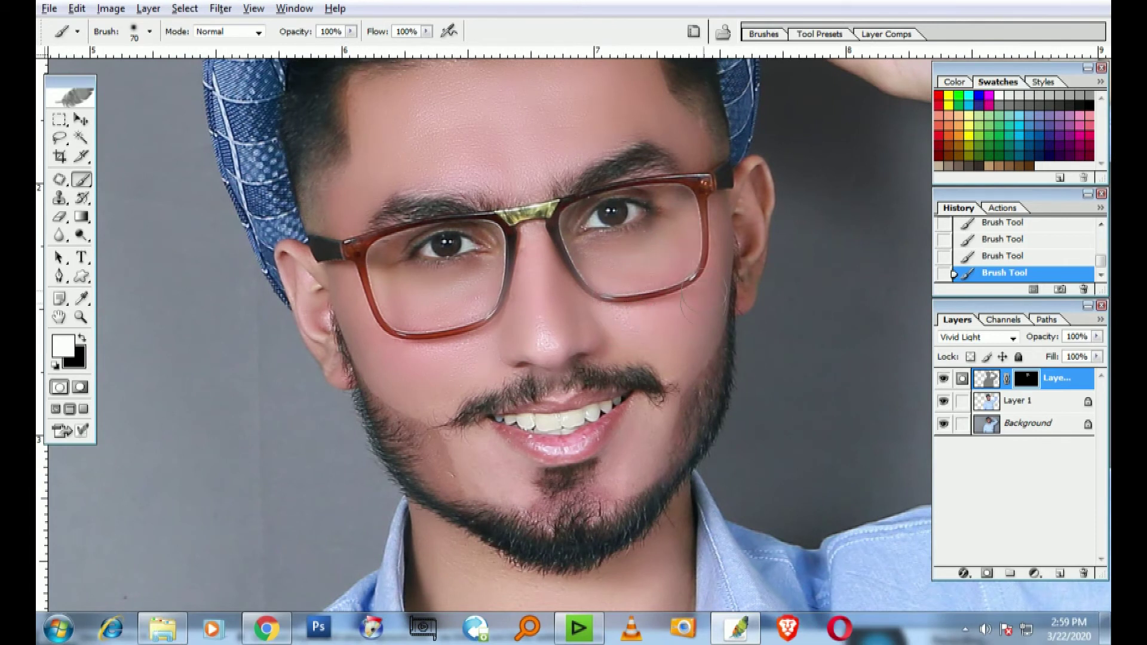
{"action": "scroll", "coordinate": [663, 327], "scroll_direction": "down", "scroll_amount": 8}
{"action": "scroll", "coordinate": [473, 338], "scroll_direction": "down", "scroll_amount": 2}
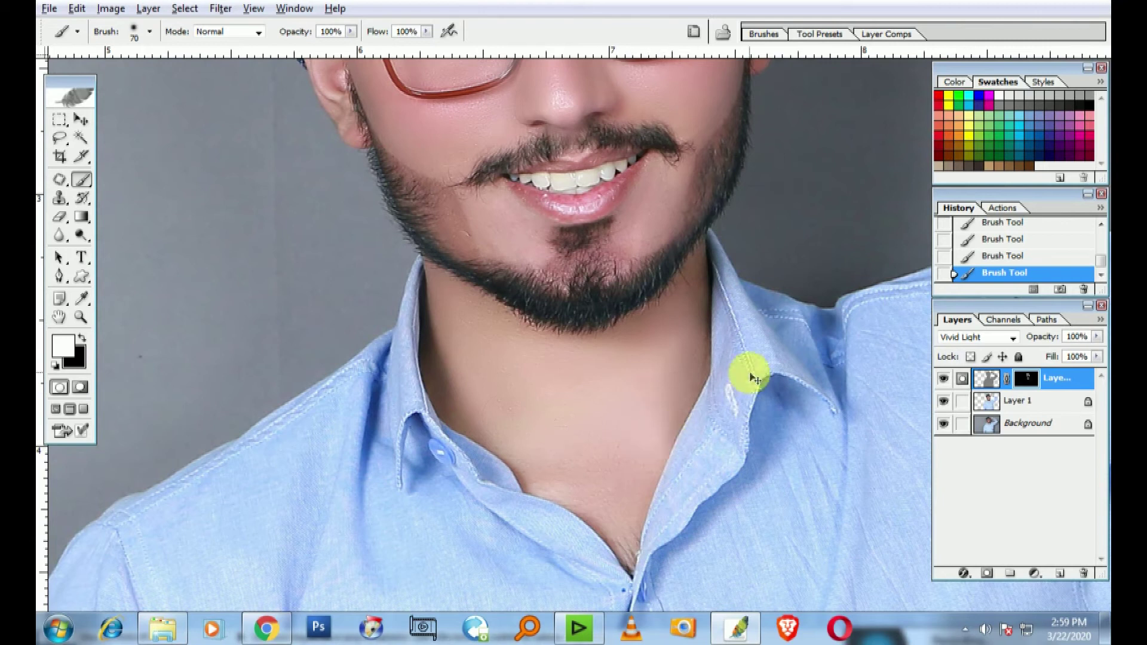
{"action": "key", "text": "ctrl+e"}
{"action": "key", "text": "ctrl+0"}
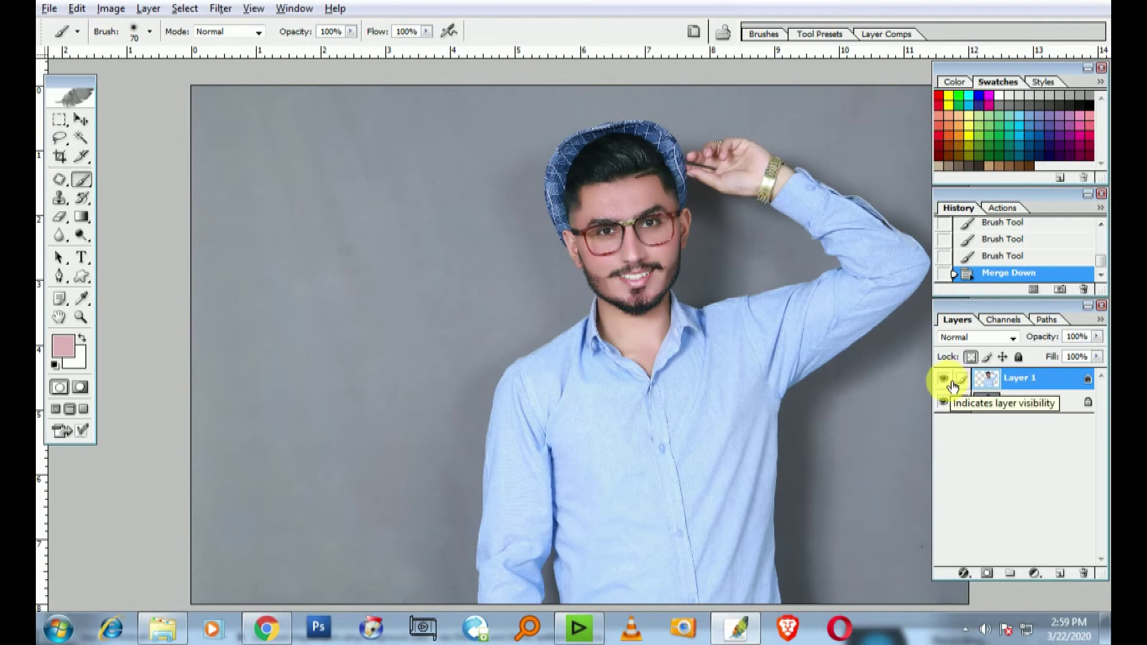
- Toggle Layer 1's visibility to compare the smoothed face with the original skin
{"action": "key", "text": "ctrl+plus"}
{"action": "key", "text": "ctrl+plus"}
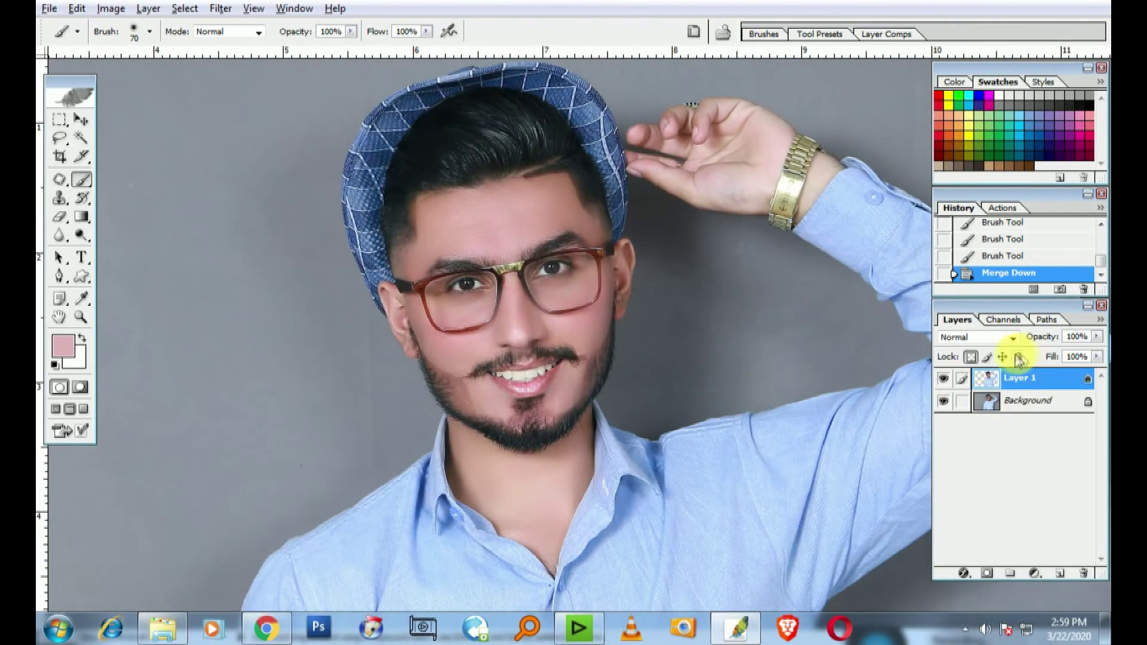
{"action": "left_click", "coordinate": [944, 379]}
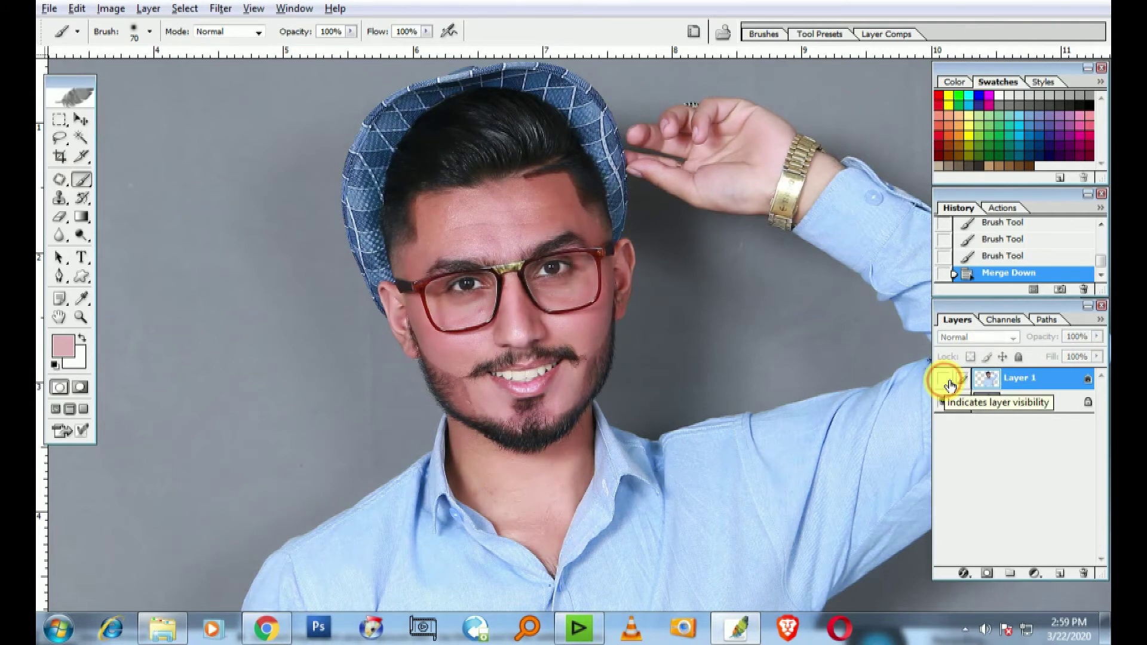
{"action": "left_click", "coordinate": [944, 379]}
{"action": "left_click", "coordinate": [943, 378]}
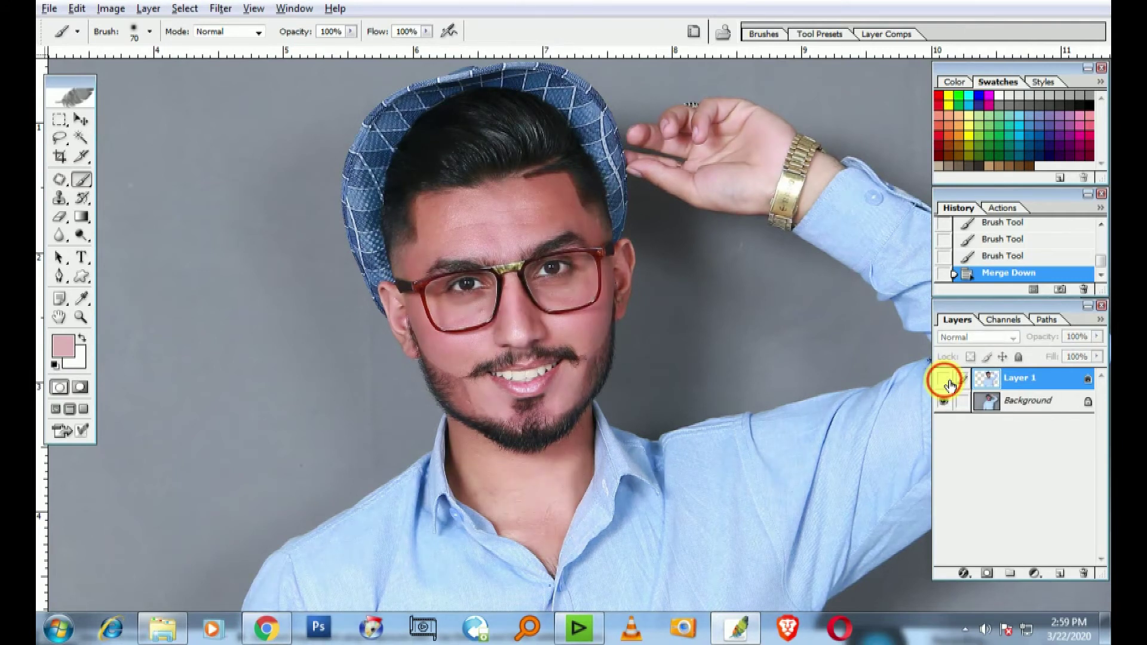
{"action": "left_click", "coordinate": [944, 379]}
{"action": "left_click", "coordinate": [80, 119]}
{"action": "key", "text": "ctrl+0"}
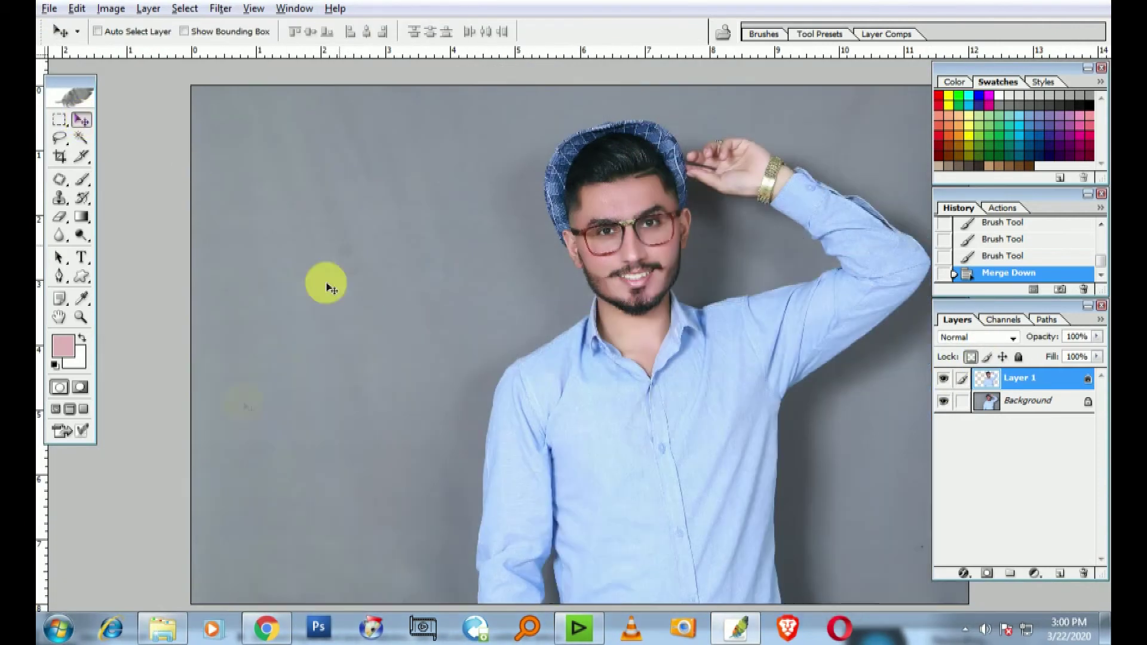
- Drag the chevron image IMG_6424.jpg from Explorer into Photoshop to open it
{"action": "left_click", "coordinate": [161, 628]}
{"action": "left_click", "coordinate": [550, 468]}
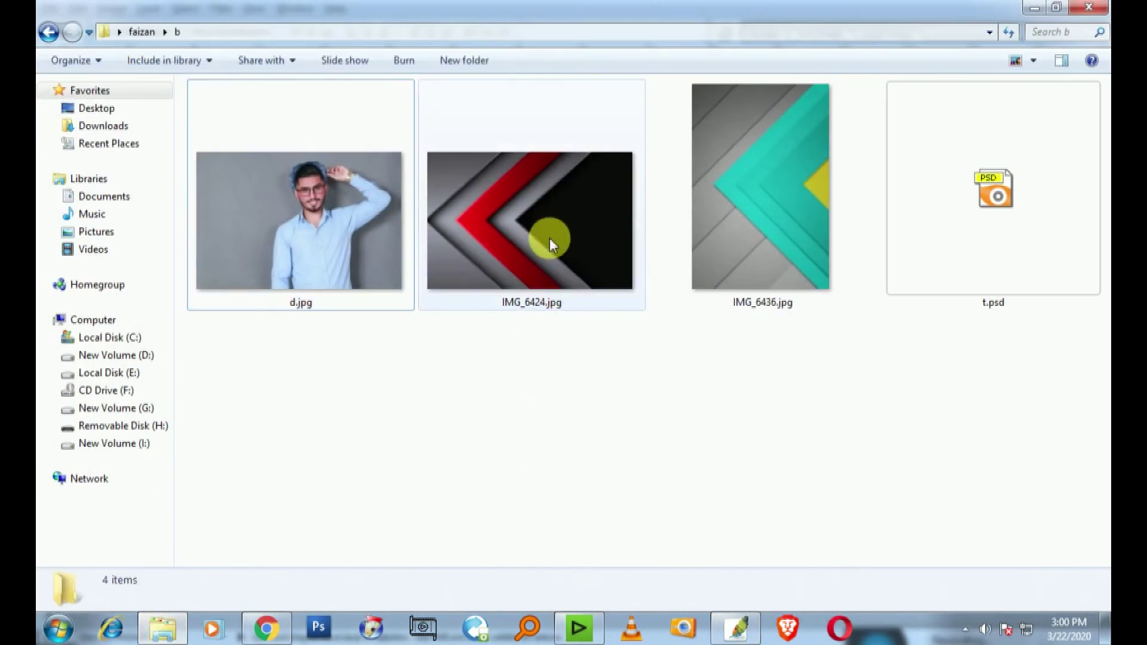
{"action": "left_click", "coordinate": [546, 237]}
{"action": "mouse_move", "coordinate": [577, 392]}
{"action": "left_mouse_down"}
{"action": "mouse_move", "coordinate": [621, 481]}
{"action": "mouse_move", "coordinate": [594, 283]}
{"action": "left_mouse_up"}
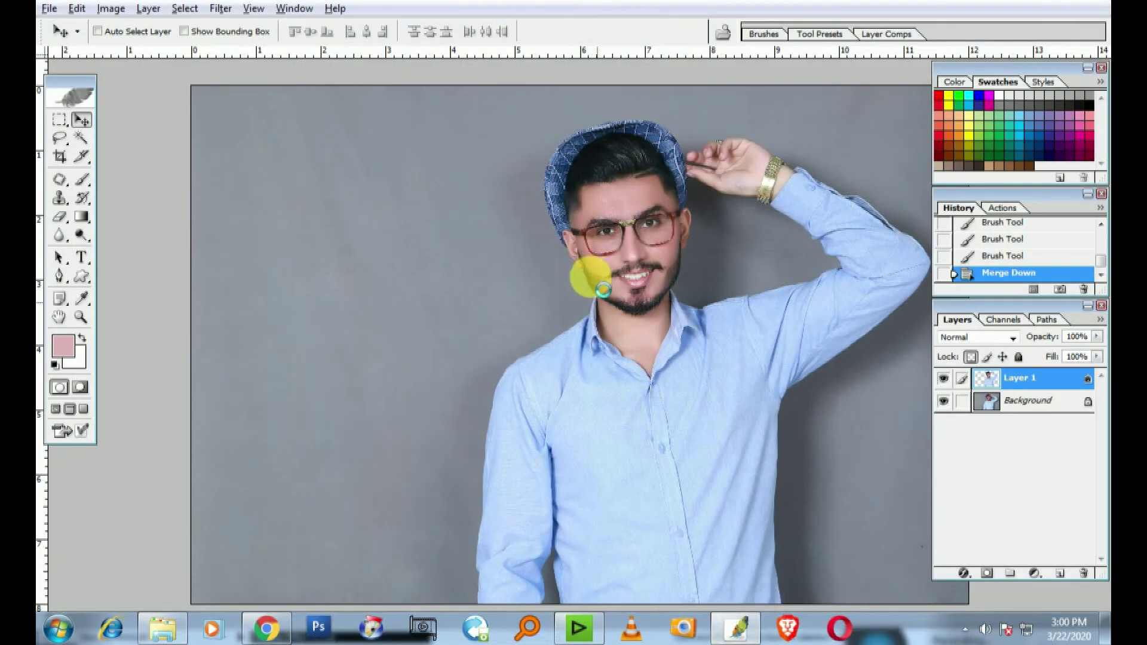
- Paste the whole chevron image above Background as Layer 2 and scale it to 108.8%
{"action": "key", "text": "ctrl+a"}
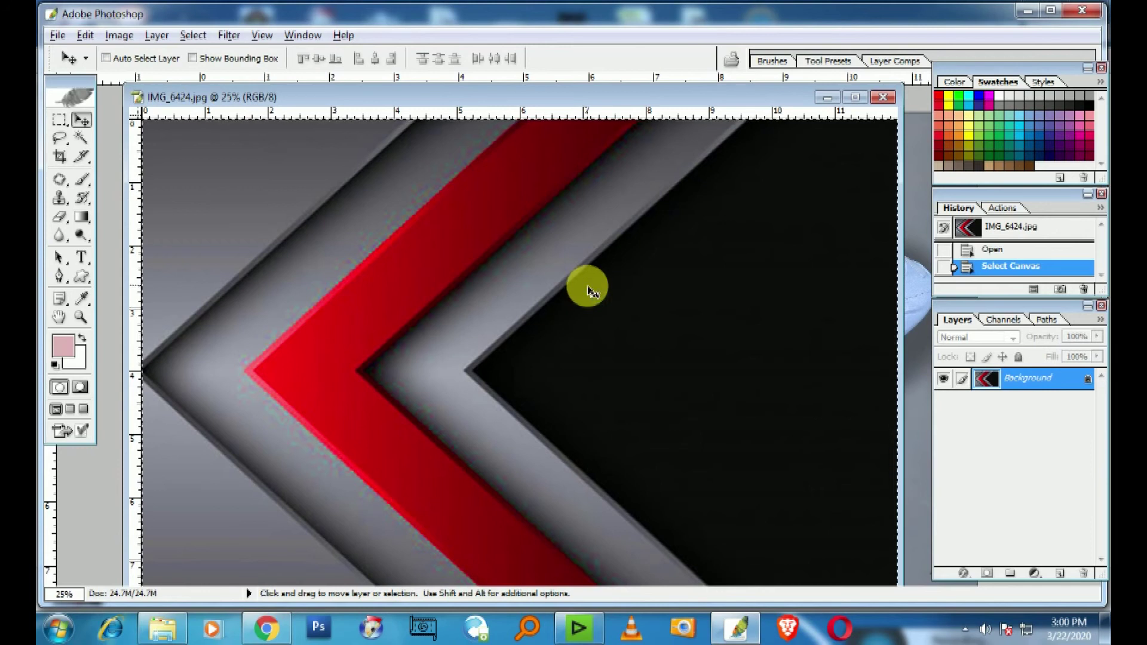
{"action": "key", "text": "ctrl+minus"}
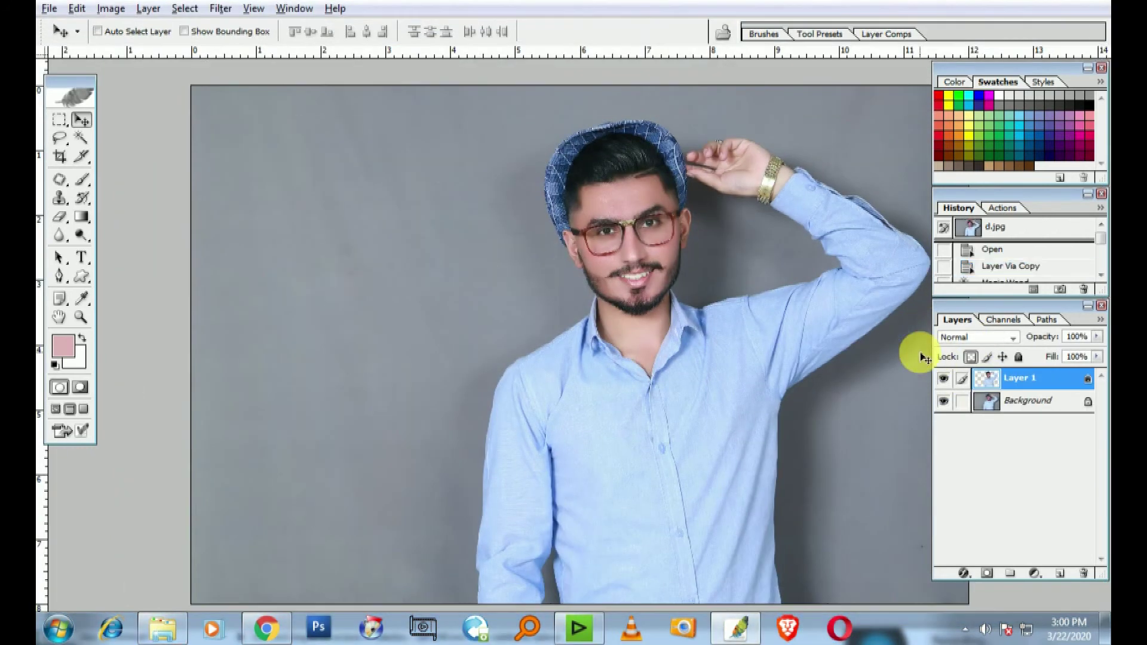
{"action": "left_click", "coordinate": [1026, 404]}
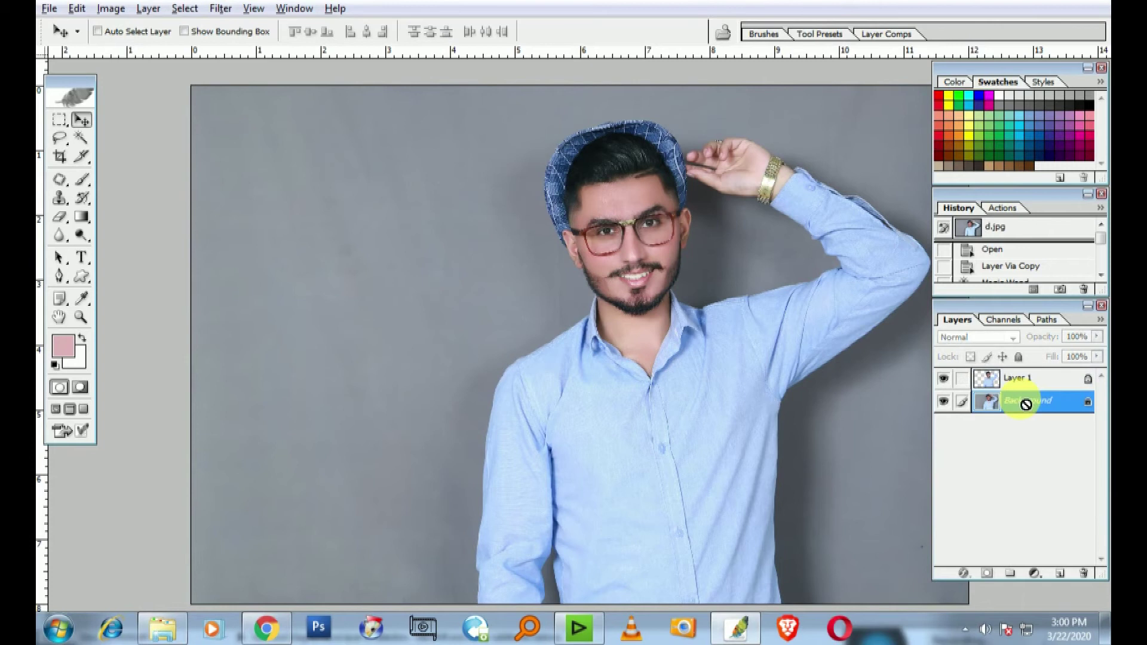
{"action": "key", "text": "ctrl+v"}
{"action": "key", "text": "ctrl+minus"}
{"action": "key", "text": "ctrl+t"}
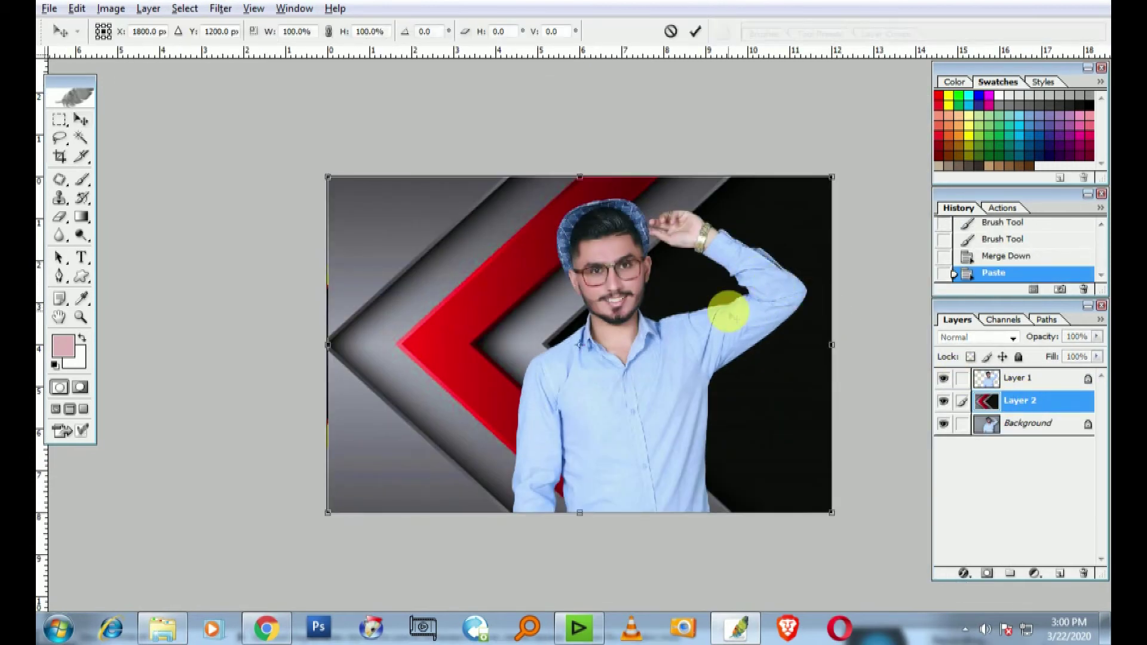
{"action": "left_click_drag", "start_coordinate": [845, 530], "coordinate": [755, 494]}
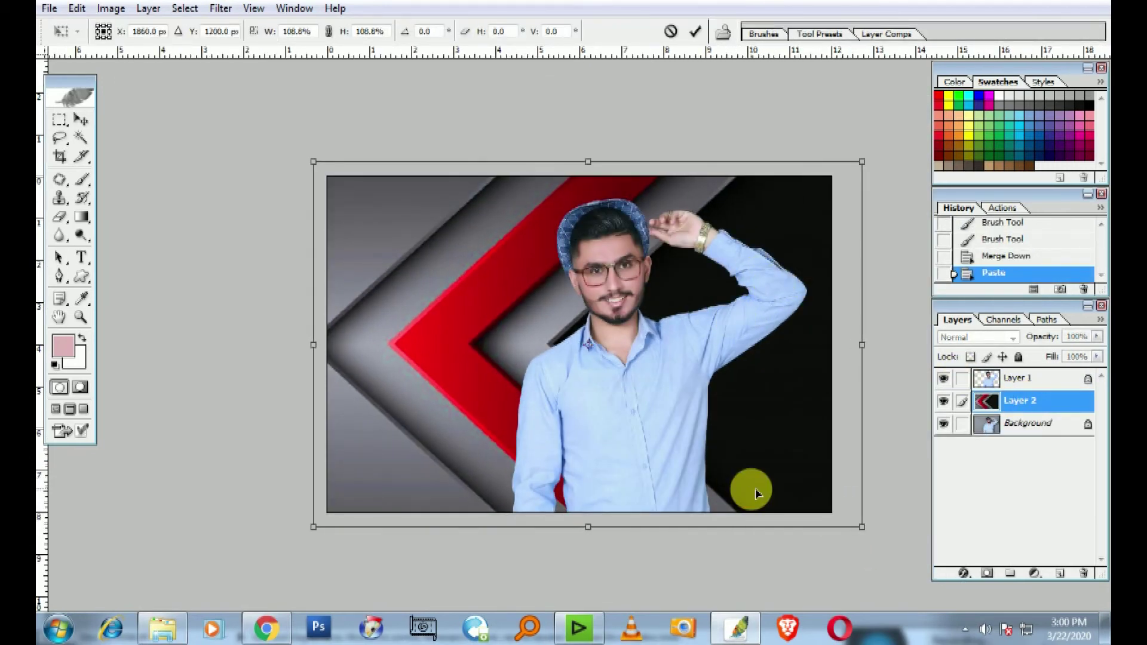
{"action": "double_click", "coordinate": [760, 497]}
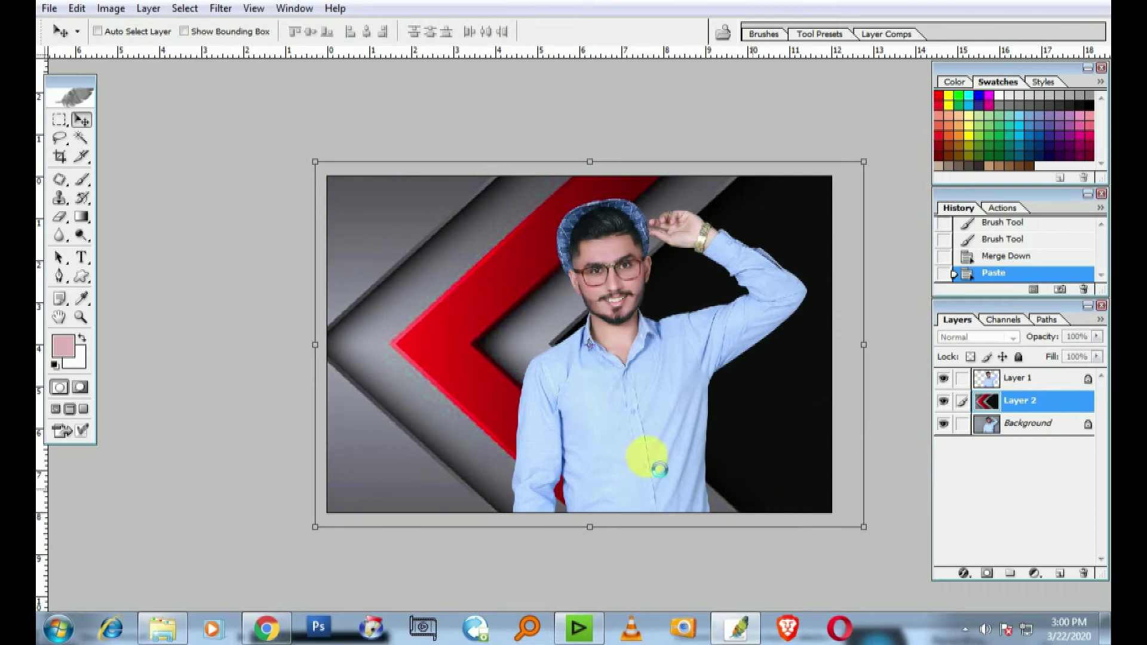
- Blend the chevron Layer 2 with Soft Light and lower its opacity to 74%
{"action": "left_click", "coordinate": [162, 627]}
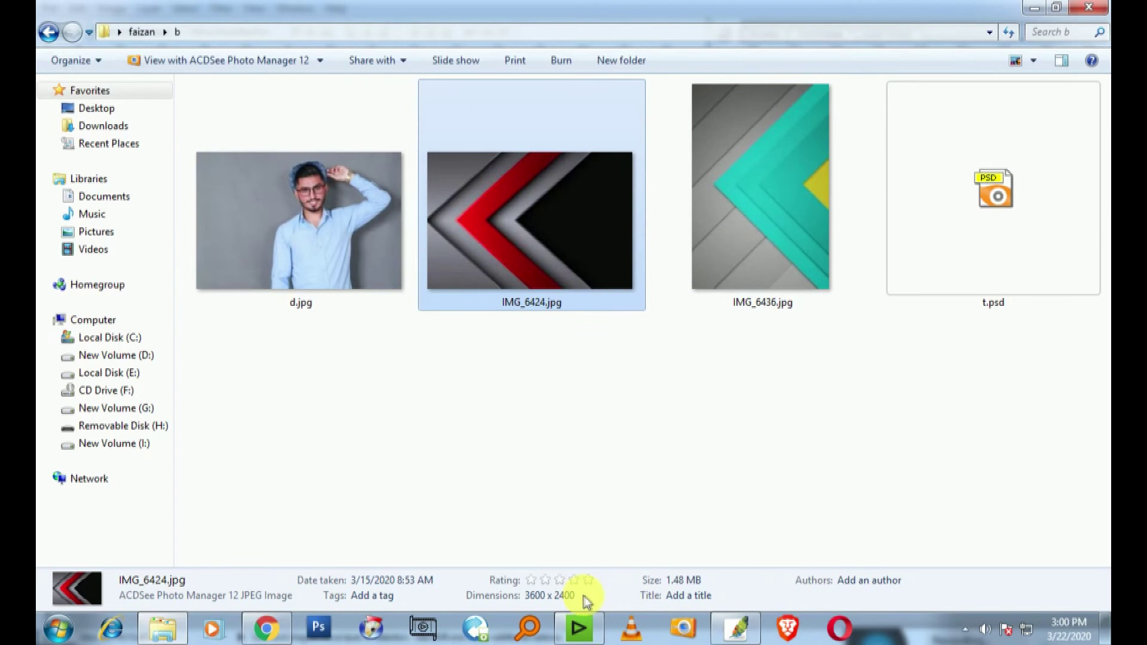
{"action": "left_click", "coordinate": [732, 634]}
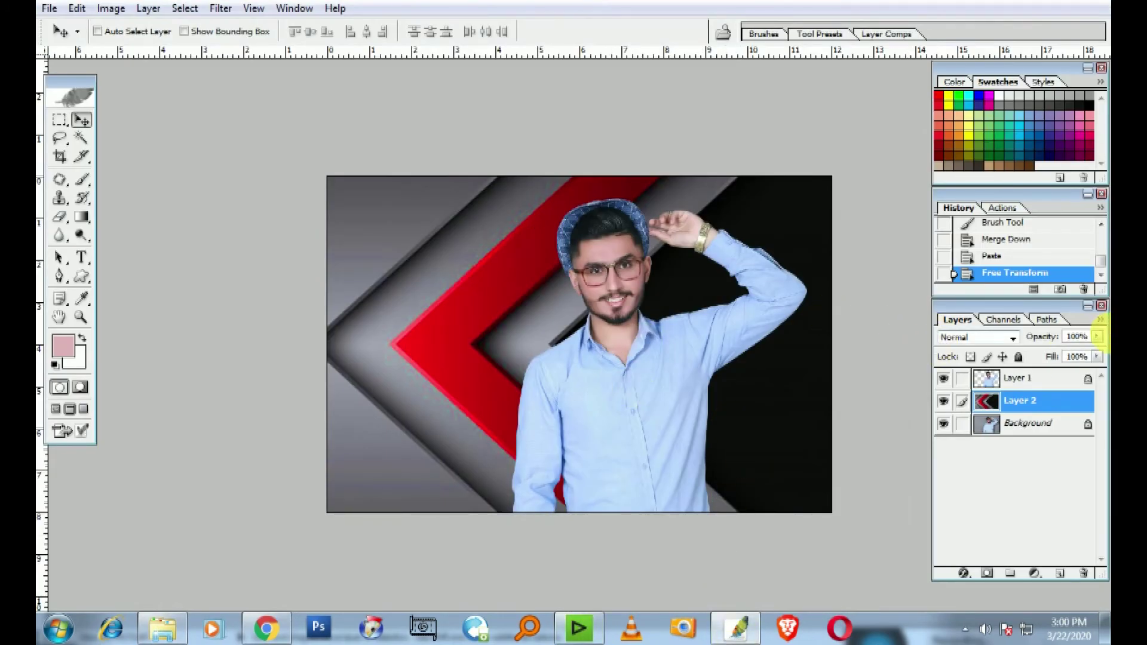
{"action": "left_click", "coordinate": [1014, 337]}
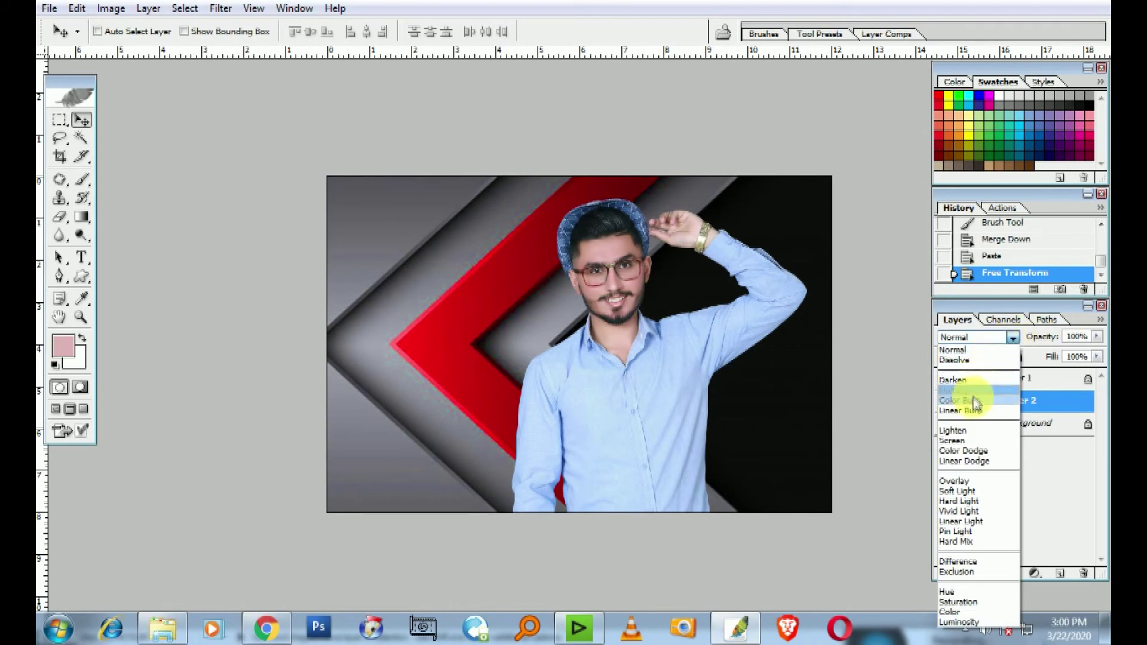
{"action": "left_click", "coordinate": [969, 491]}
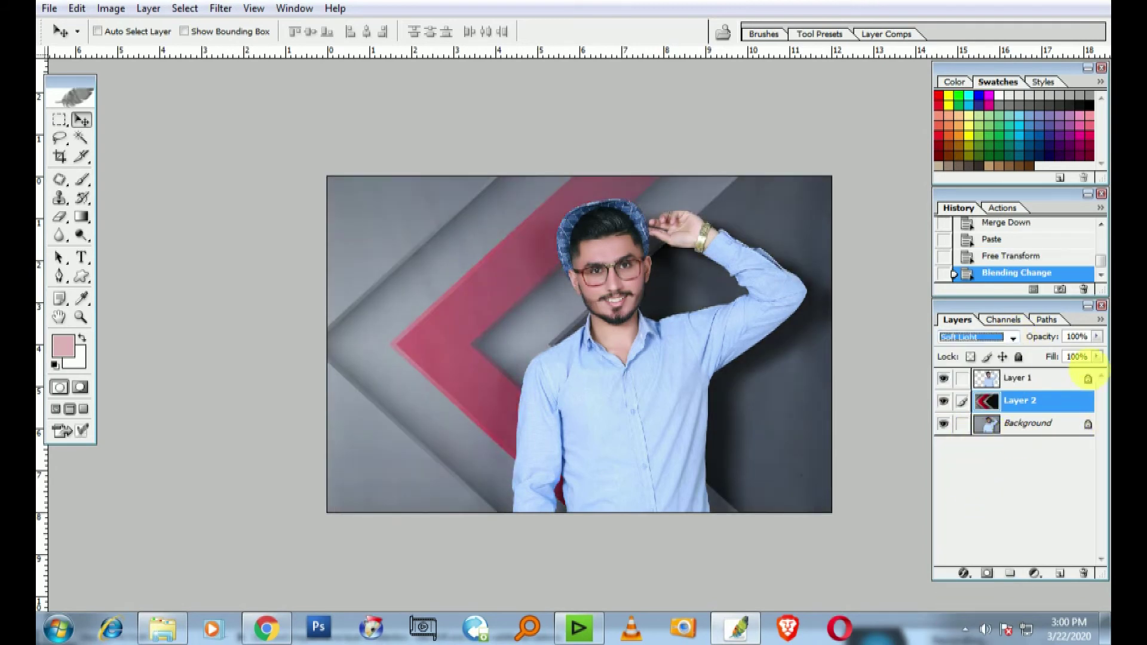
{"action": "type", "text": "96"}
{"action": "key", "text": "Return"}
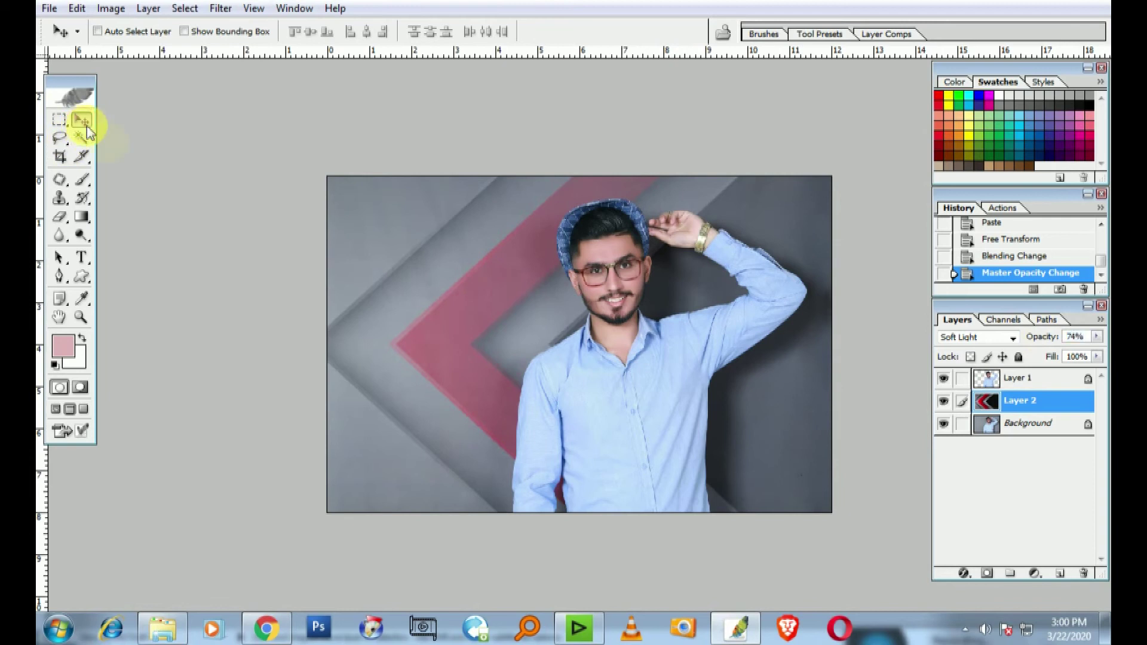
{"action": "key", "text": "ctrl+plus"}
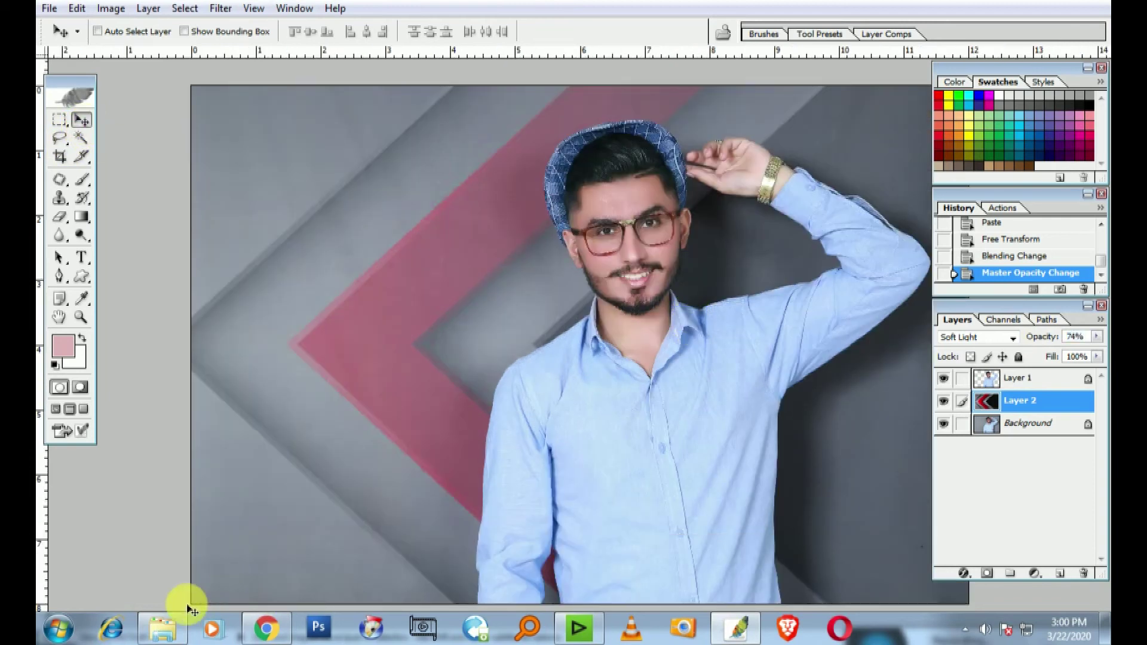
- Drag t.psd from Explorer into Photoshop and move its window aside
{"action": "left_click", "coordinate": [174, 630]}
{"action": "left_click", "coordinate": [501, 397]}
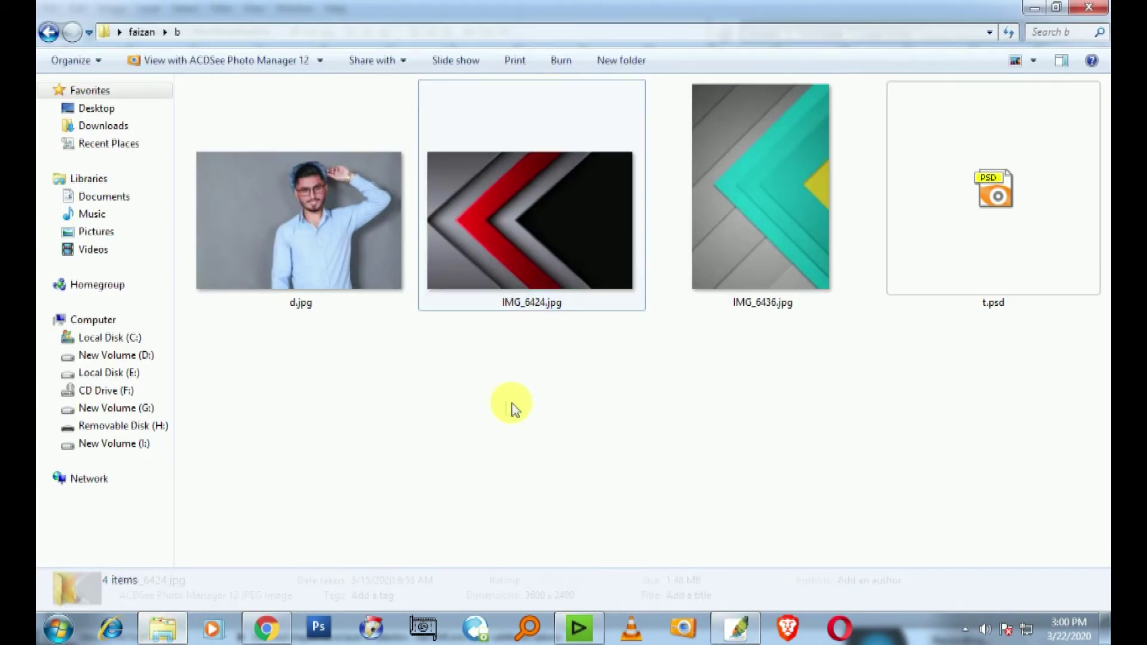
{"action": "left_click", "coordinate": [1013, 242]}
{"action": "mouse_move", "coordinate": [1013, 242]}
{"action": "left_mouse_down"}
{"action": "mouse_move", "coordinate": [742, 607]}
{"action": "mouse_move", "coordinate": [559, 170]}
{"action": "left_mouse_up"}
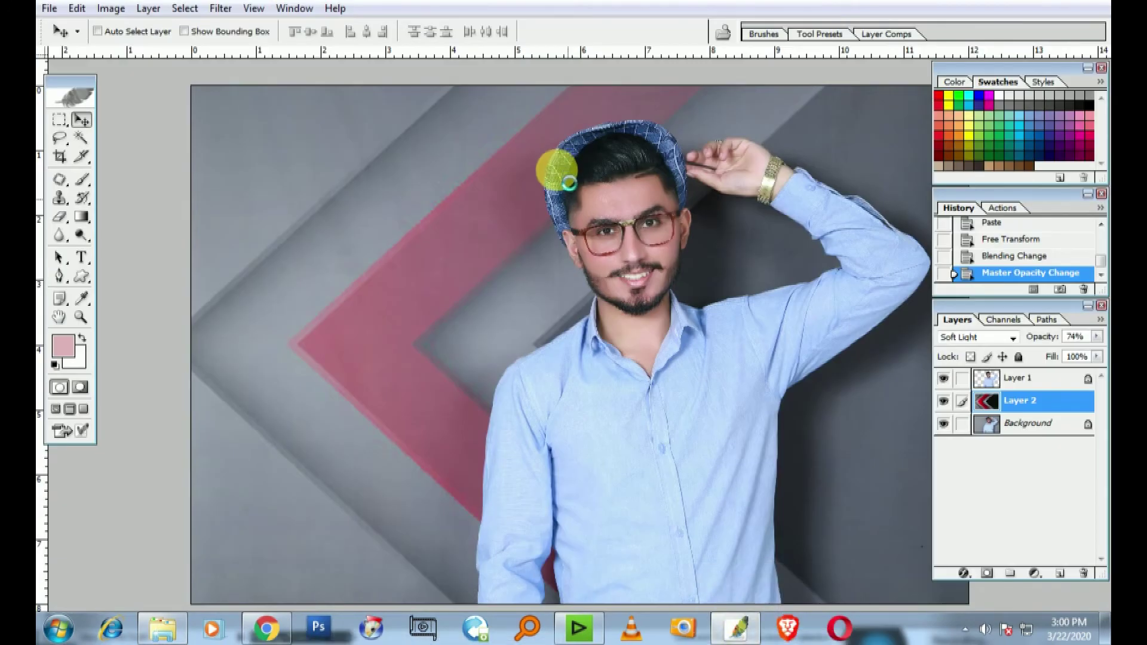
{"action": "left_click_drag", "start_coordinate": [569, 182], "coordinate": [538, 206]}
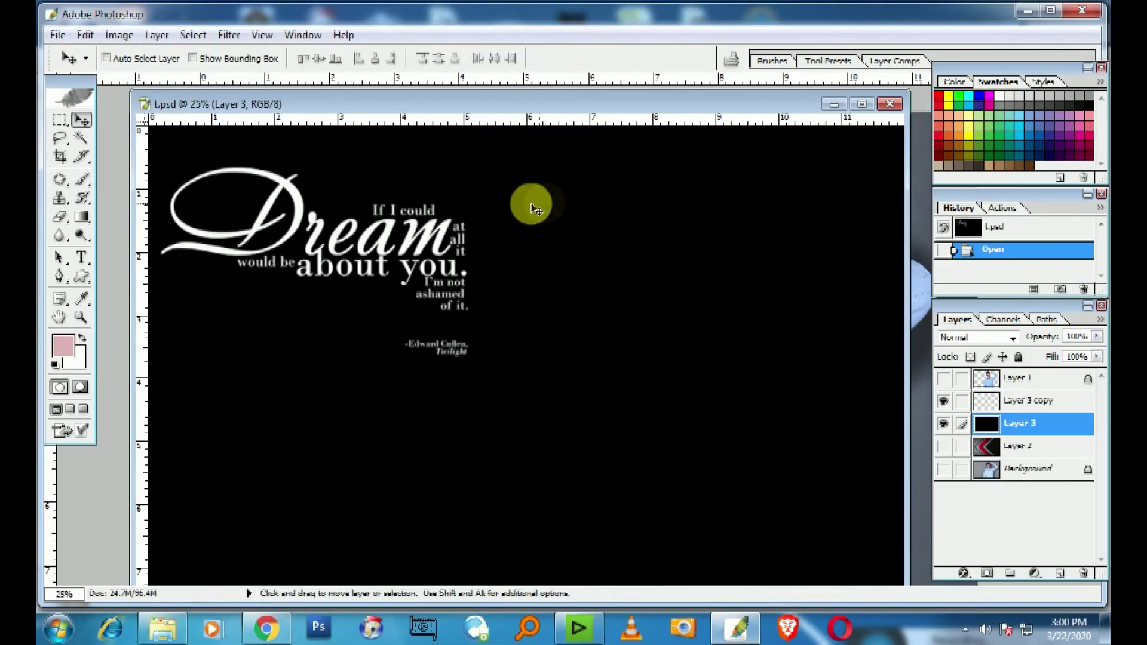
{"action": "left_click_drag", "start_coordinate": [456, 102], "coordinate": [904, 156]}
- Try the black quote layer in the photo, then cancel its resize and undo it
{"action": "left_click_drag", "start_coordinate": [838, 315], "coordinate": [352, 248]}
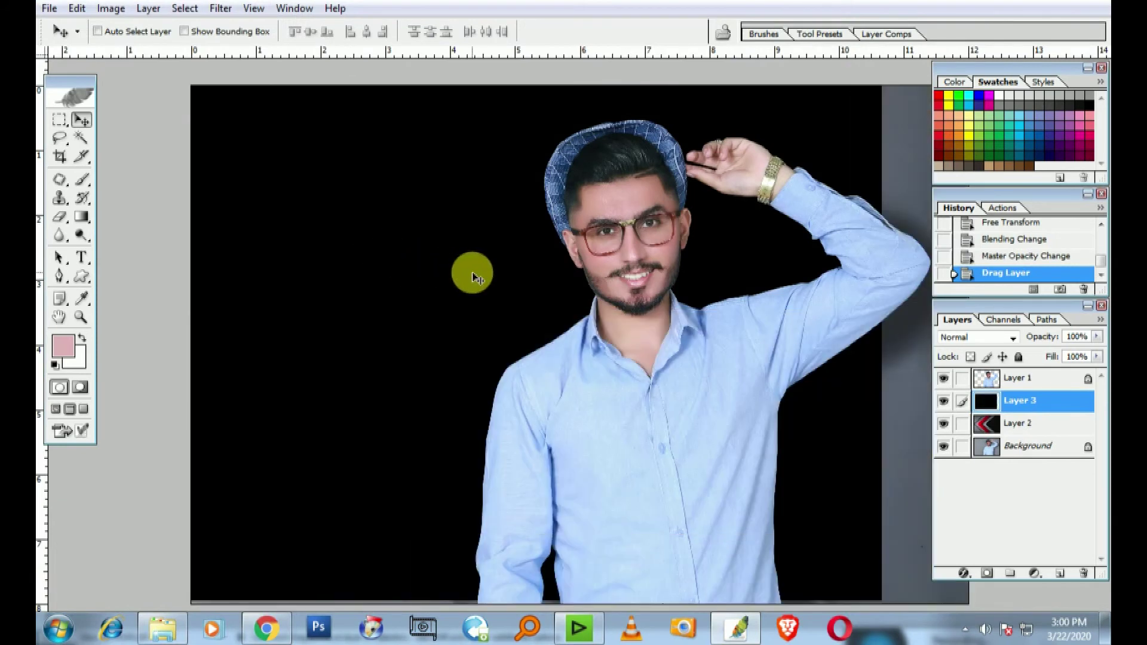
{"action": "key", "text": "ctrl+minus"}
{"action": "key", "text": "ctrl+minus"}
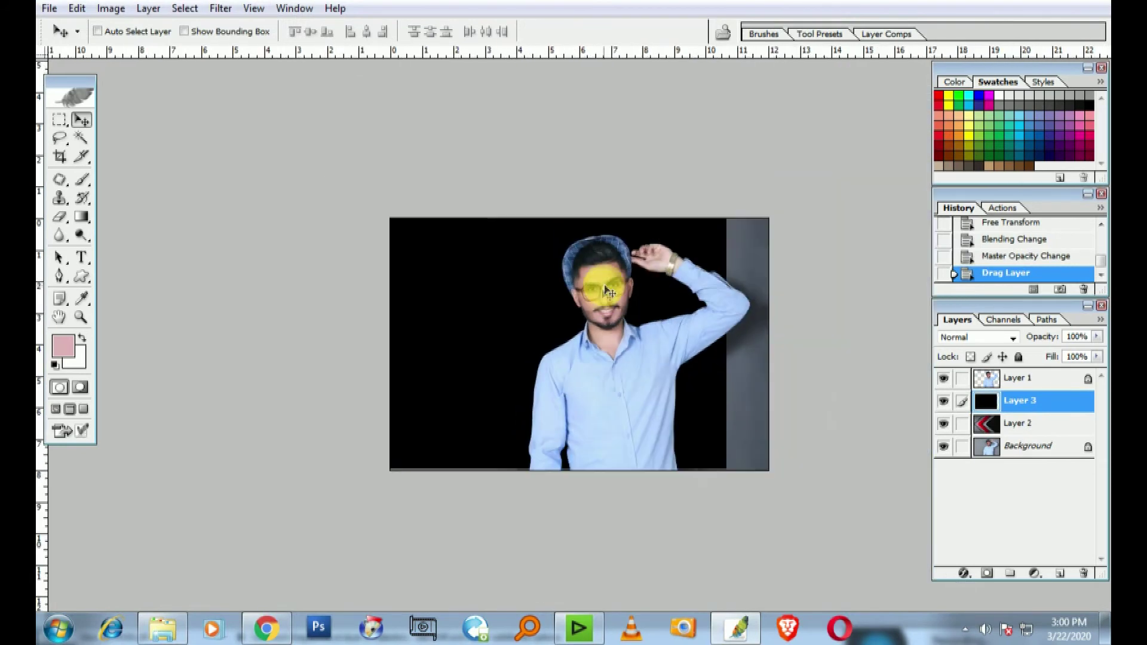
{"action": "key", "text": "ctrl+t"}
{"action": "left_click_drag", "start_coordinate": [530, 351], "coordinate": [575, 363]}
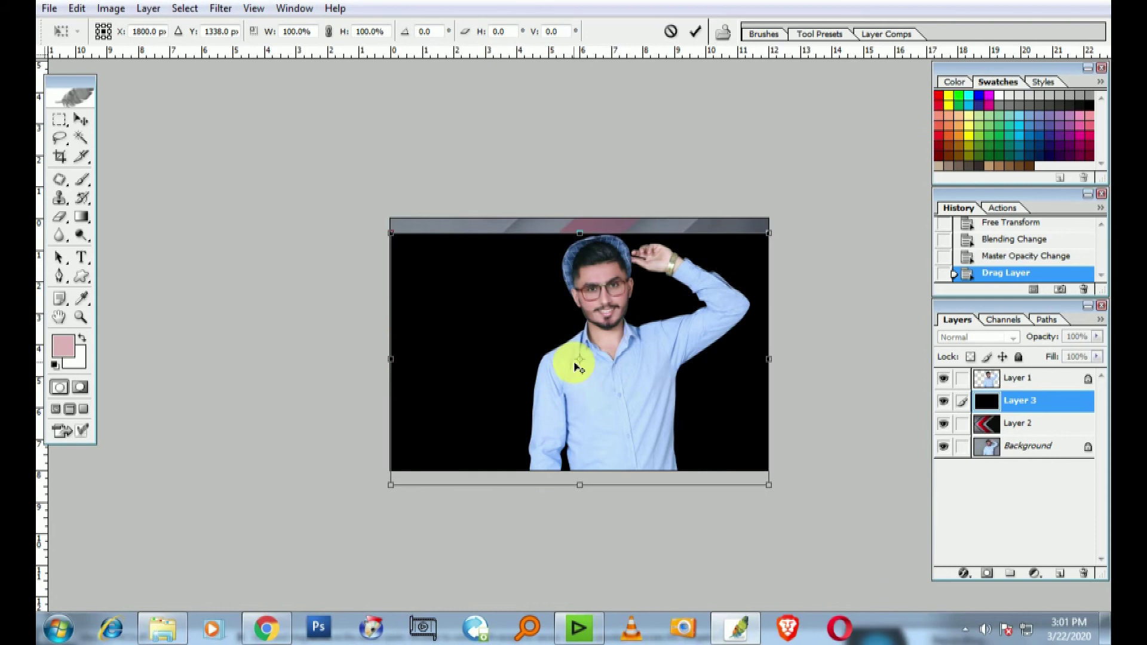
{"action": "key", "text": "Escape"}
{"action": "key", "text": "ctrl+z"}
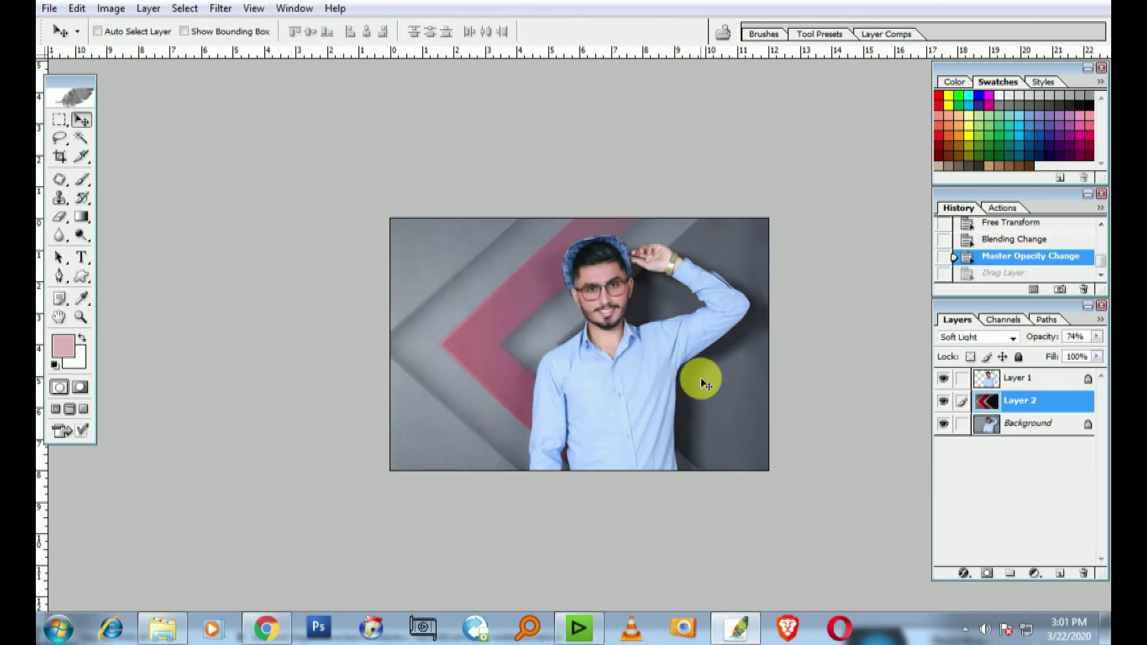
- Copy the Layer 3 copy quote text into the photo, placed top-left and rotated slightly
{"action": "left_click", "coordinate": [666, 331]}
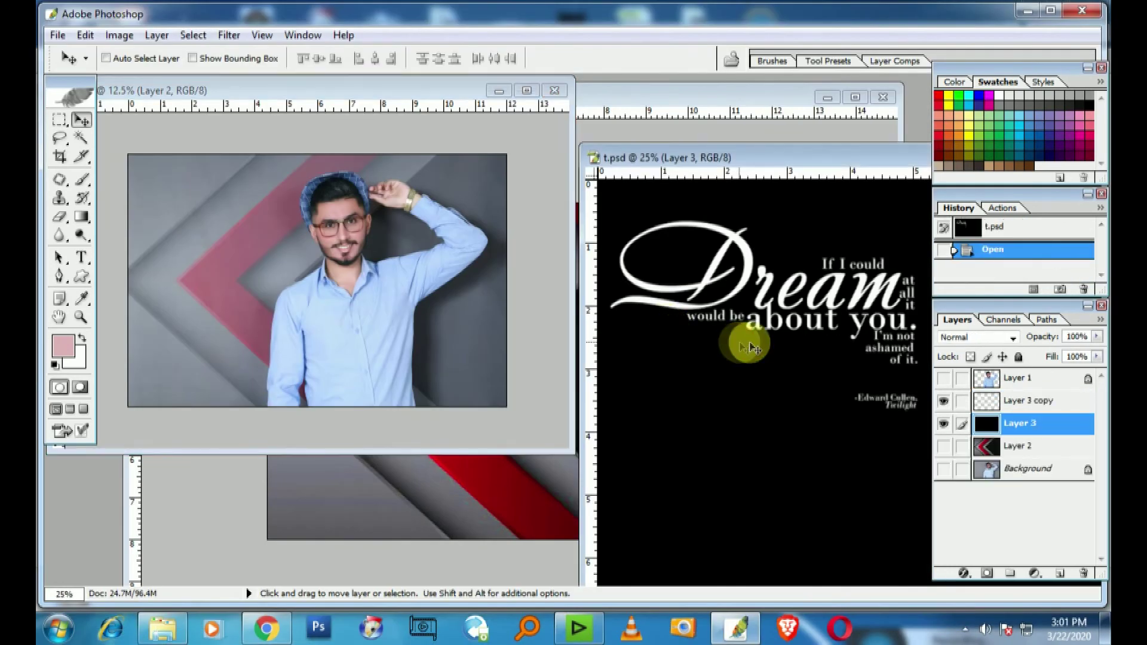
{"action": "left_click", "coordinate": [1023, 406]}
{"action": "left_click_drag", "start_coordinate": [755, 296], "coordinate": [441, 323]}
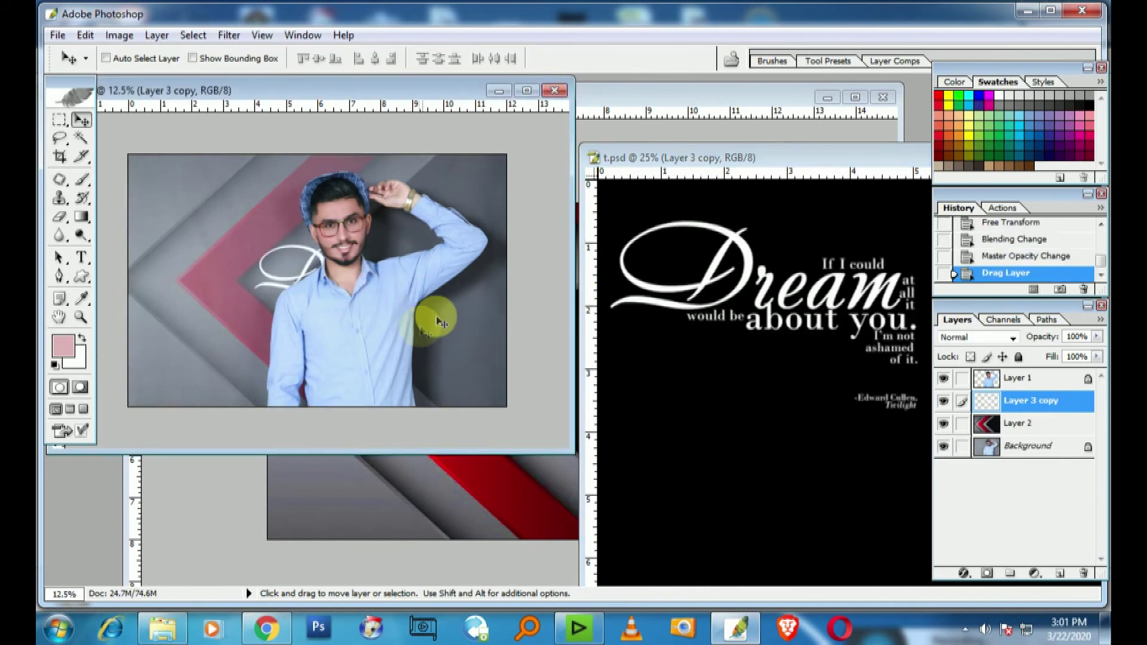
{"action": "key", "text": "f"}
{"action": "mouse_move", "coordinate": [596, 327]}
{"action": "left_mouse_down"}
{"action": "mouse_move", "coordinate": [486, 239]}
{"action": "mouse_move", "coordinate": [482, 266]}
{"action": "left_mouse_up"}
{"action": "key", "text": "ctrl+t"}
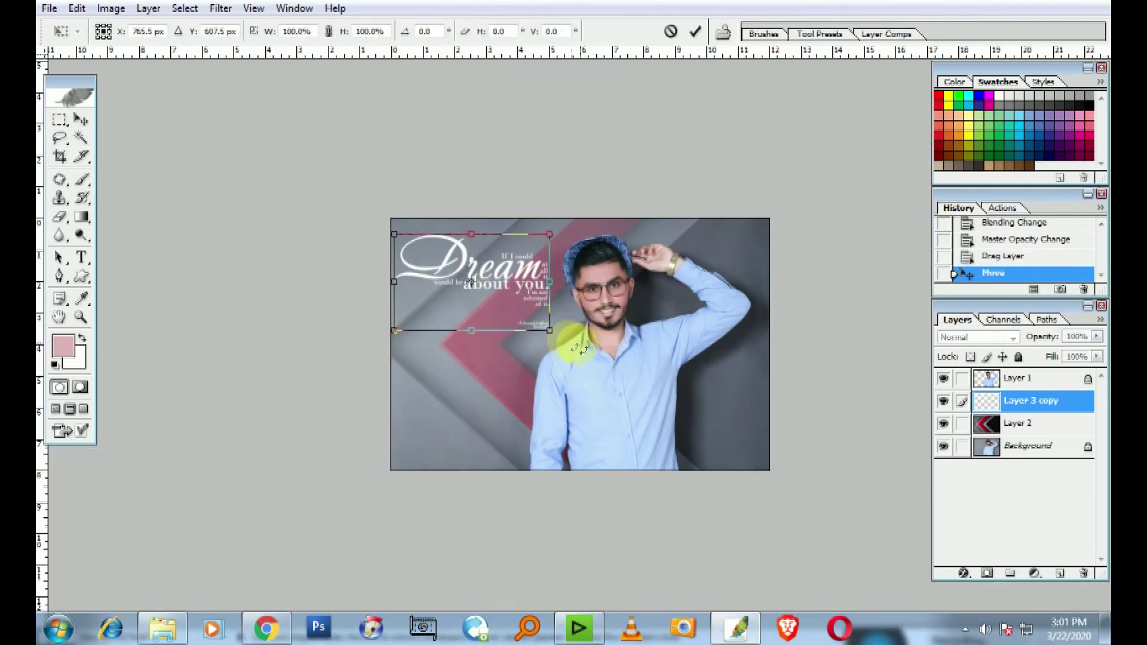
{"action": "left_click_drag", "start_coordinate": [578, 349], "coordinate": [584, 318]}
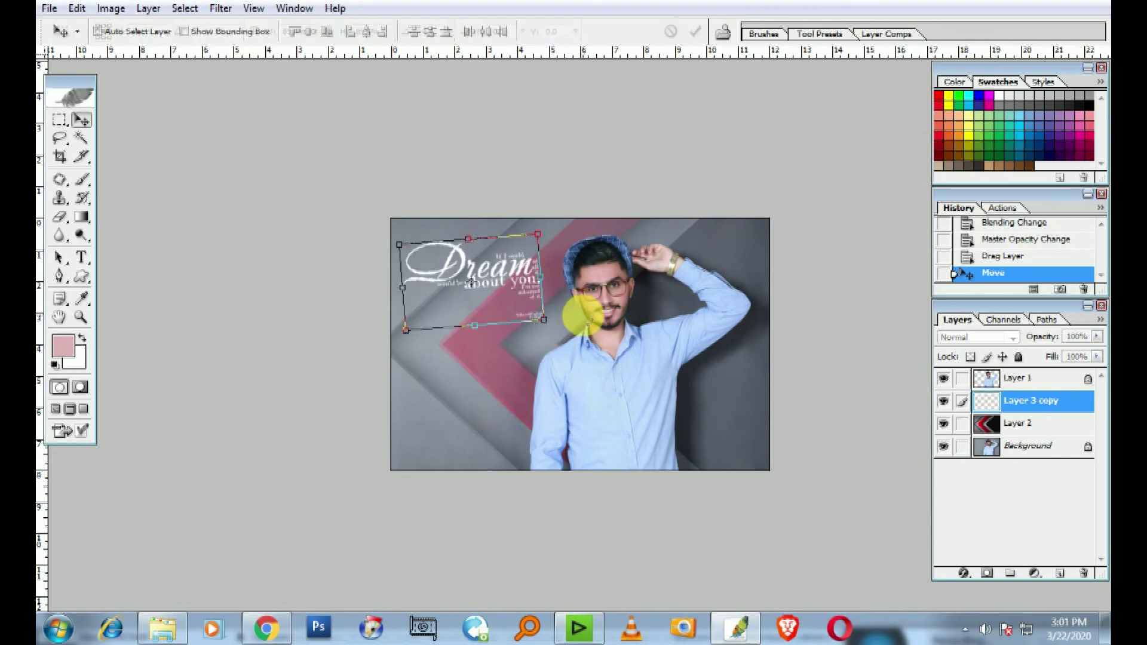
{"action": "key", "text": "Return"}
{"action": "key", "text": "ctrl+plus"}
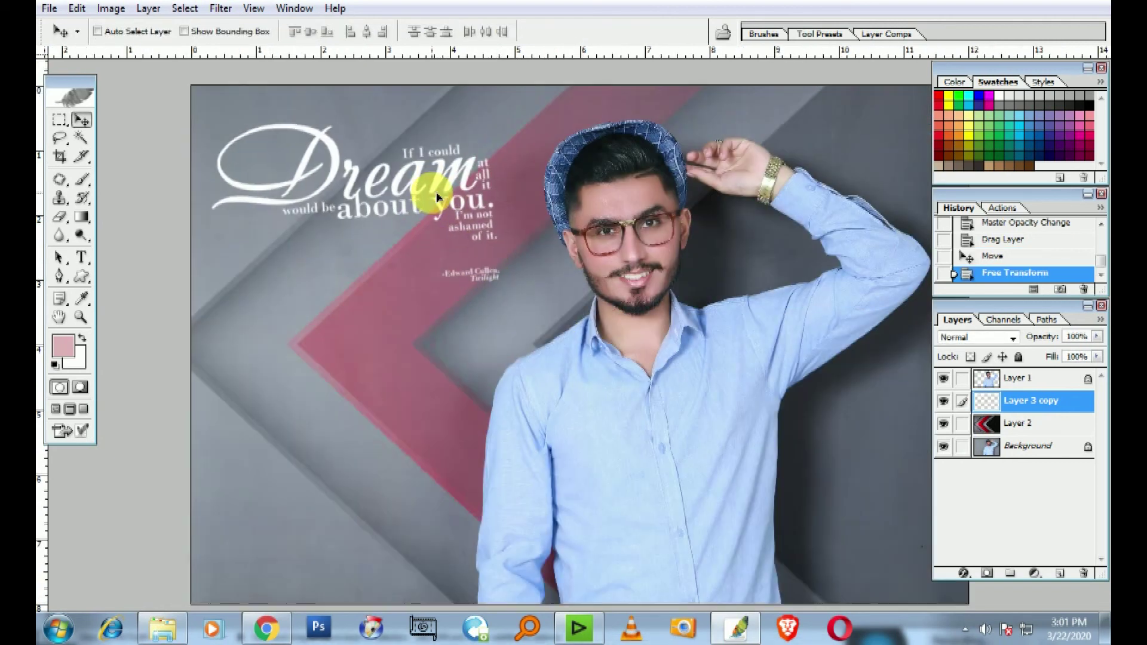
{"action": "left_click_drag", "start_coordinate": [437, 197], "coordinate": [438, 197]}
- Set the quote layer to Lighten blending at 50% opacity
{"action": "left_click", "coordinate": [1012, 339]}
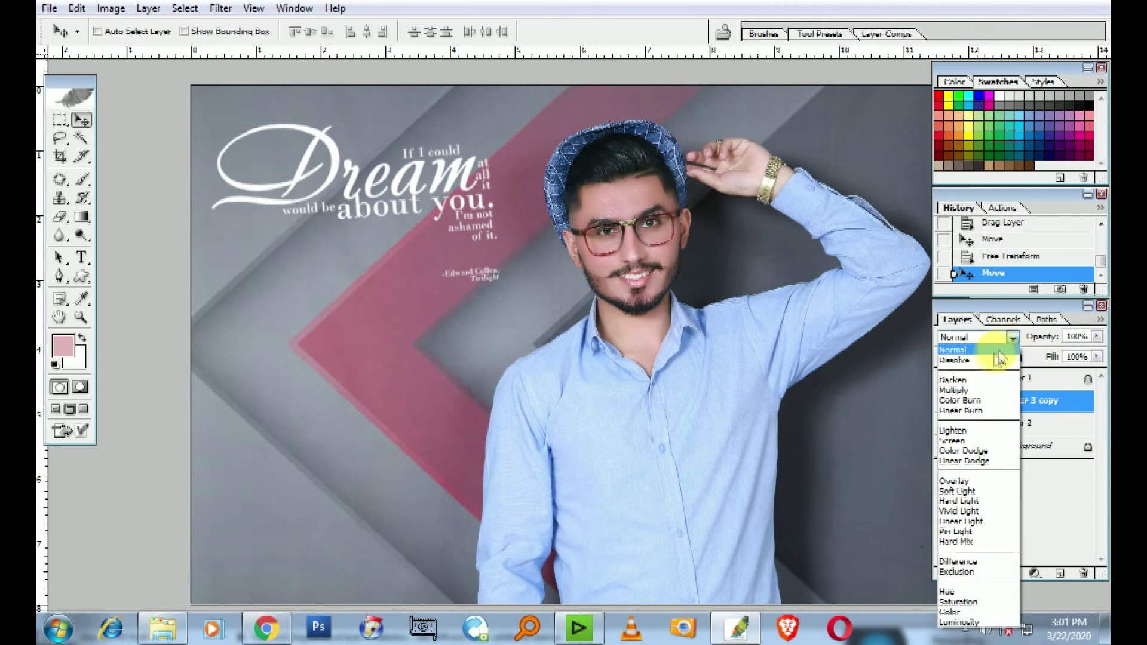
{"action": "left_click", "coordinate": [965, 431]}
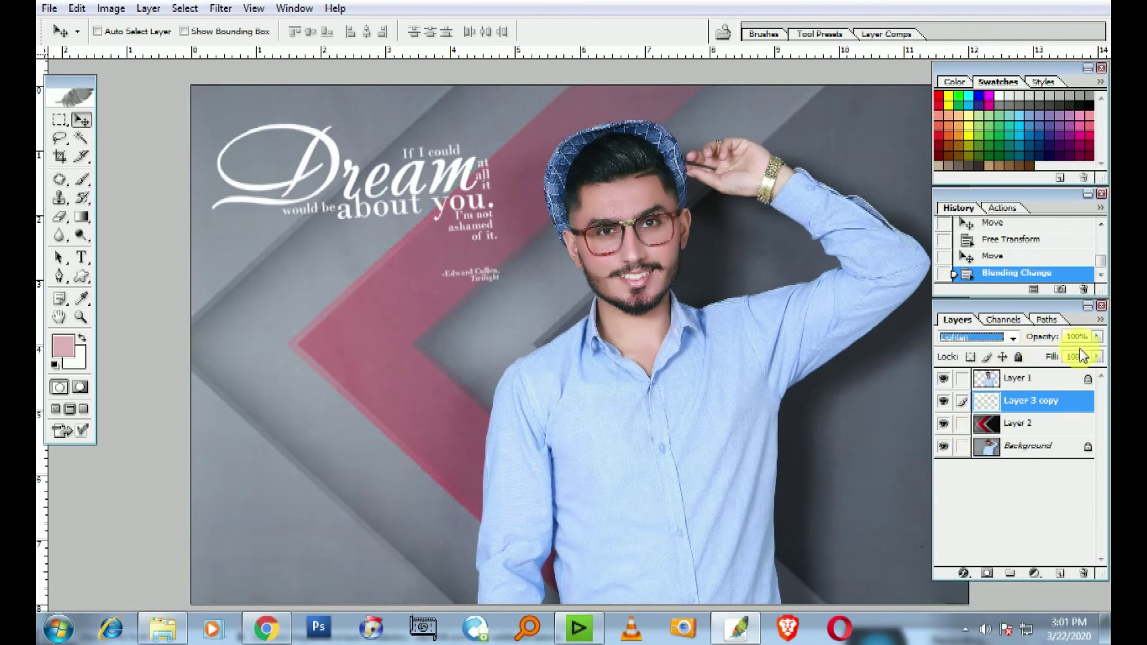
{"action": "type", "text": "50"}
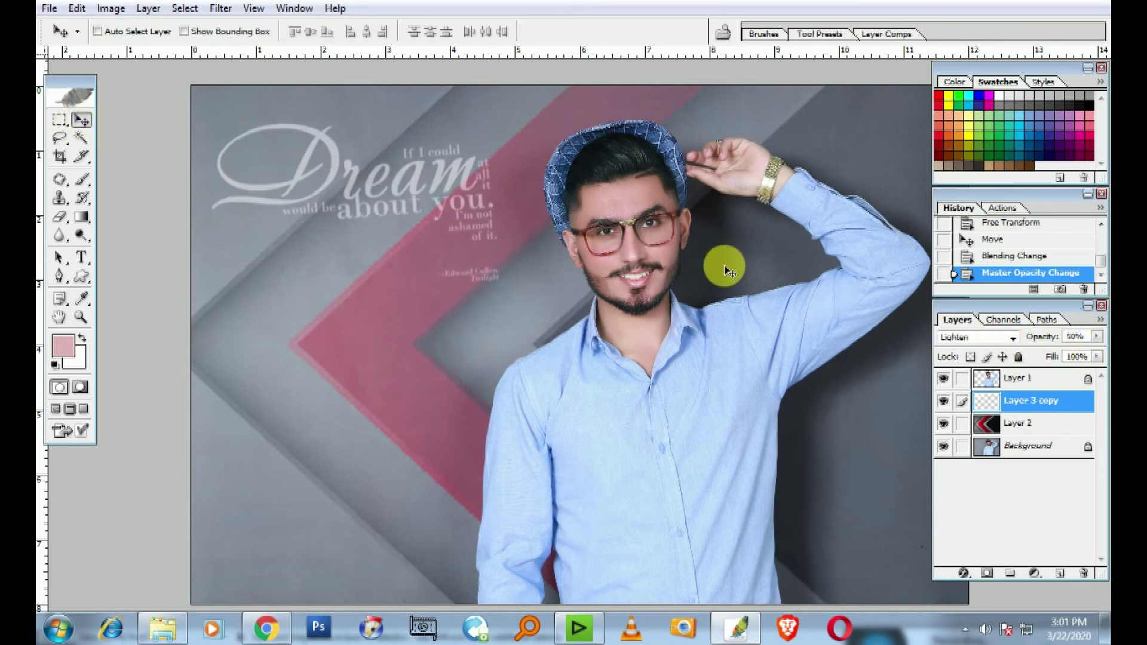
{"action": "key", "text": "ctrl+minus"}
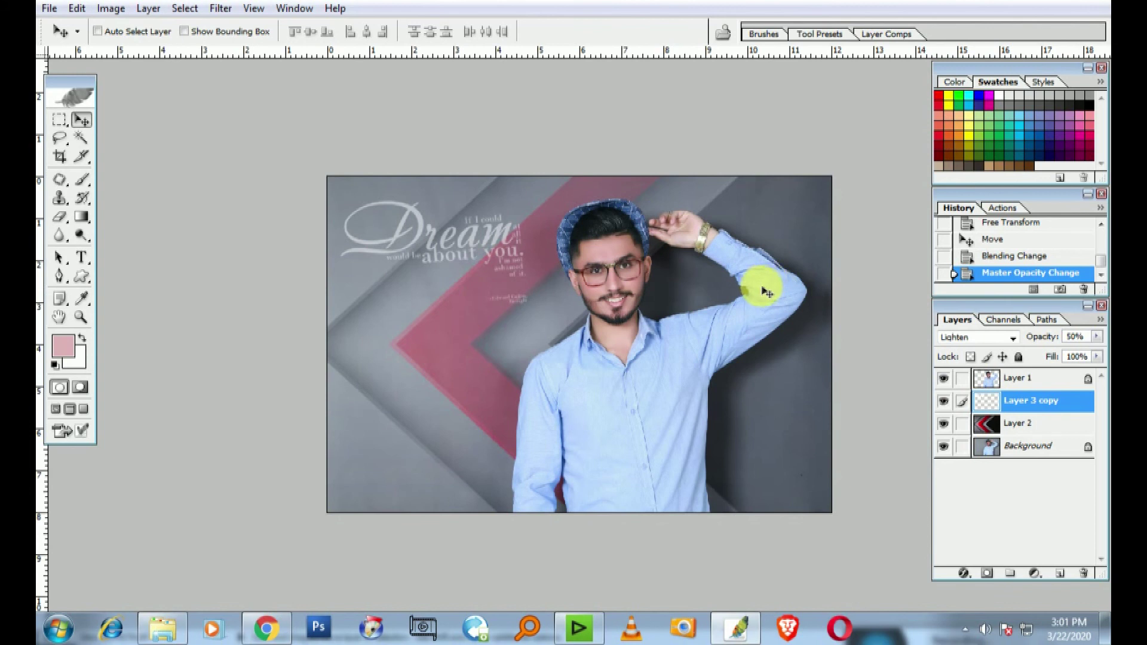
{"action": "left_click_drag", "start_coordinate": [1102, 263], "coordinate": [1102, 232]}
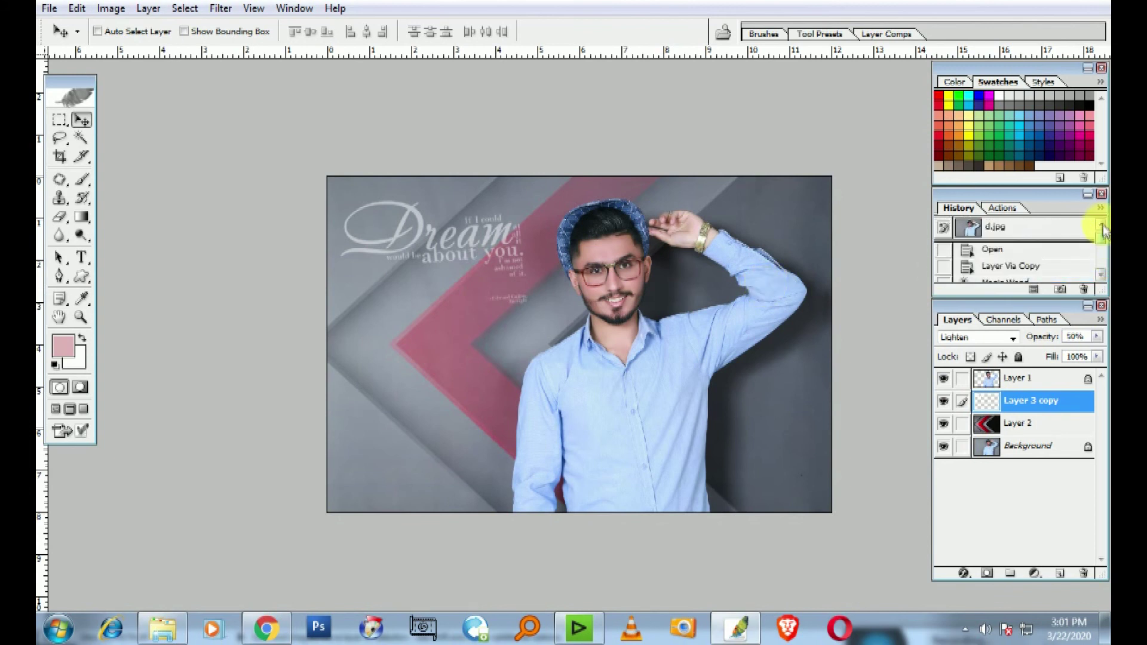
{"action": "left_click", "coordinate": [1010, 255]}
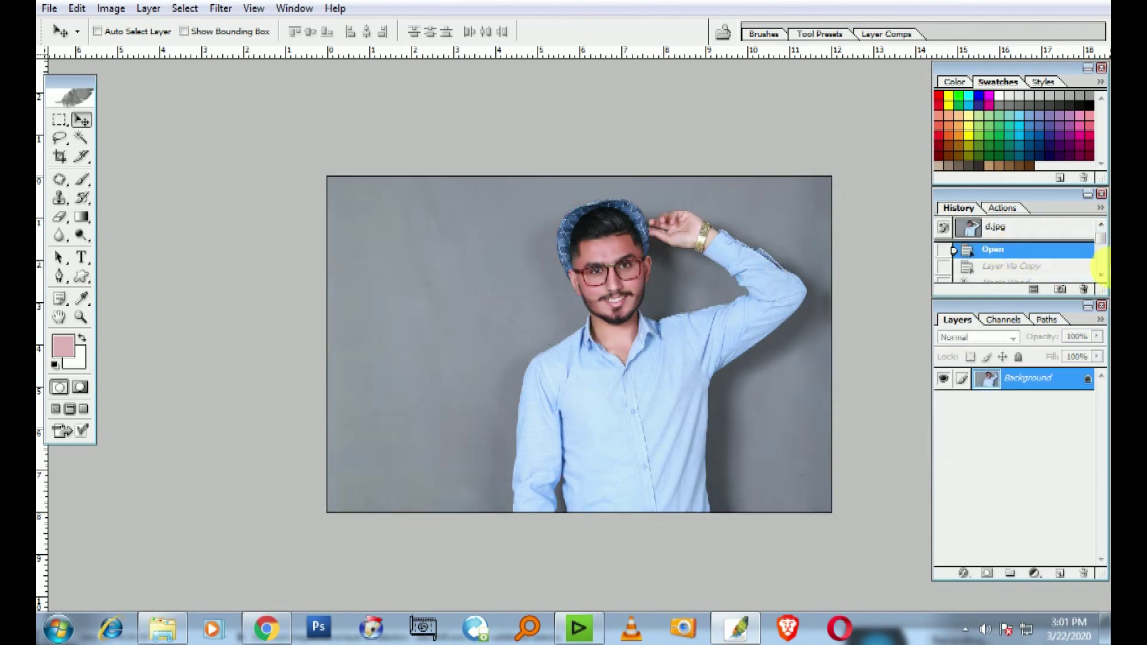
{"action": "key", "text": "ctrl+z"}
{"action": "key", "text": "ctrl+z"}
{"action": "key", "text": "ctrl+z"}
{"action": "key", "text": "ctrl+z"}
{"action": "key", "text": "ctrl+z"}
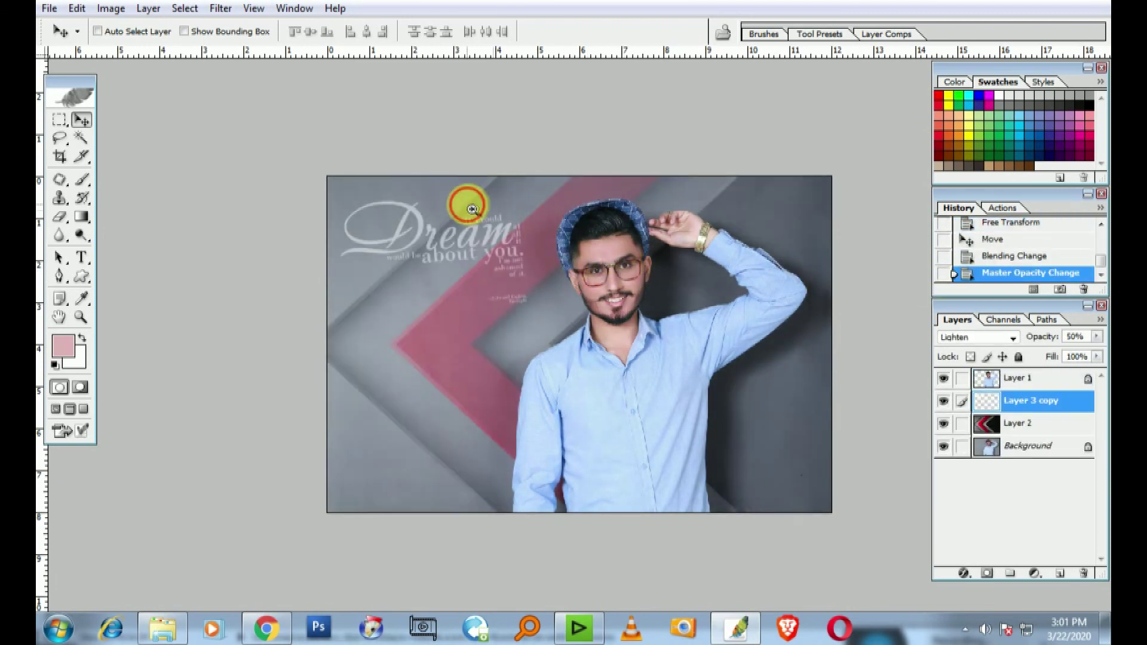
{"action": "key", "text": "ctrl+alt+0"}
{"action": "key", "text": "ctrl+z"}
{"action": "key", "text": "ctrl+z"}
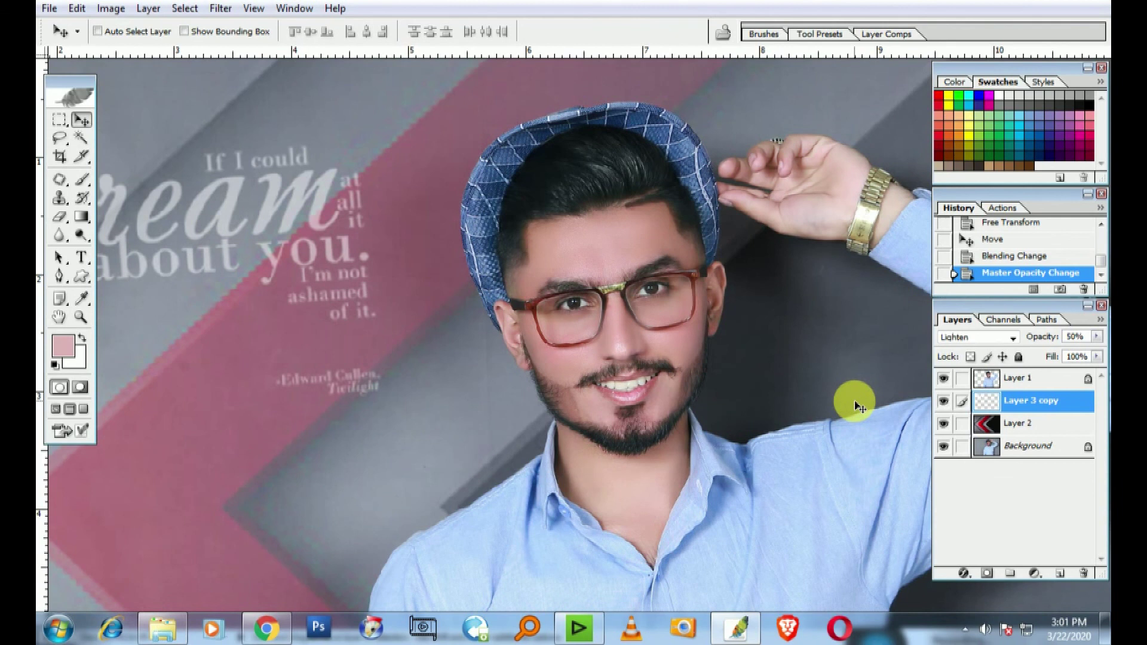
{"action": "key", "text": "ctrl+z"}
{"action": "key", "text": "ctrl+plus"}
{"action": "key", "text": "ctrl+z"}
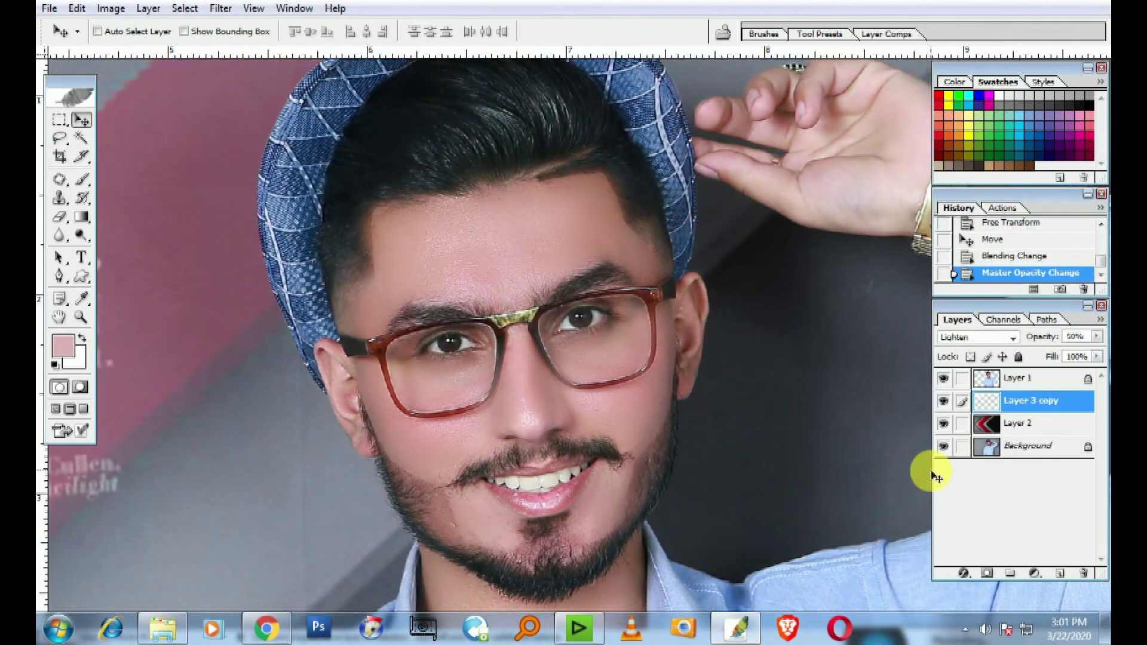
{"action": "key", "text": "ctrl+z"}
{"action": "key", "text": "ctrl+z"}
{"action": "key", "text": "ctrl+z"}
{"action": "key", "text": "ctrl+z"}
{"action": "key", "text": "ctrl+z"}
{"action": "key", "text": "ctrl+z"}
{"action": "key", "text": "ctrl+0"}
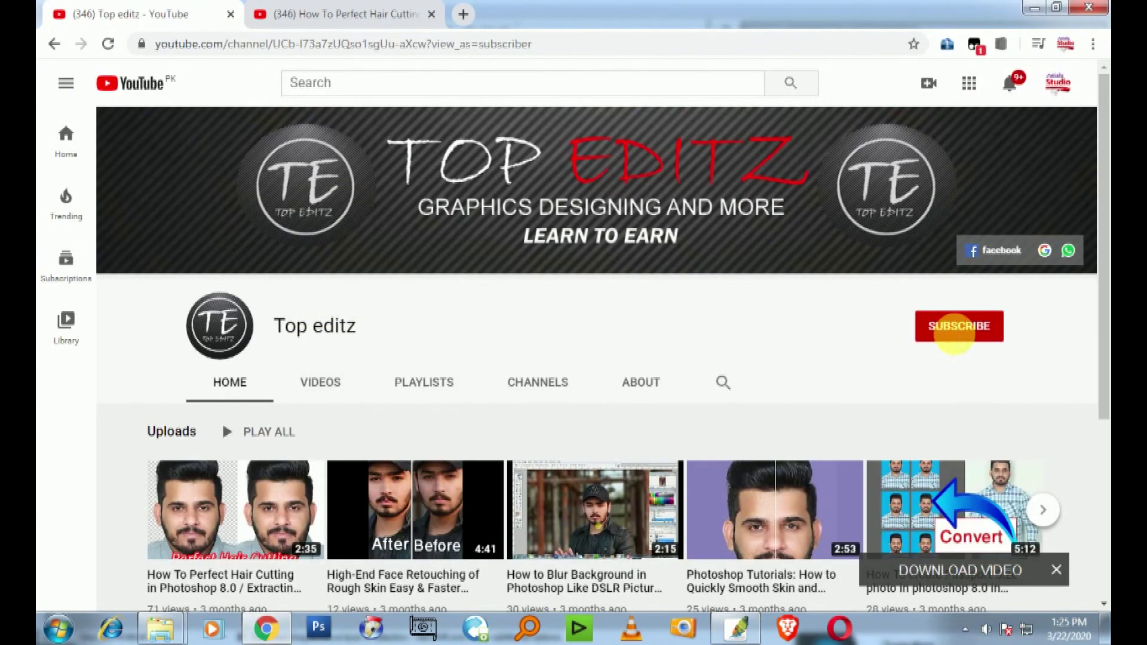
- Subscribe to the Top editz channel and set its bell notifications to All
{"action": "left_click", "coordinate": [958, 337]}
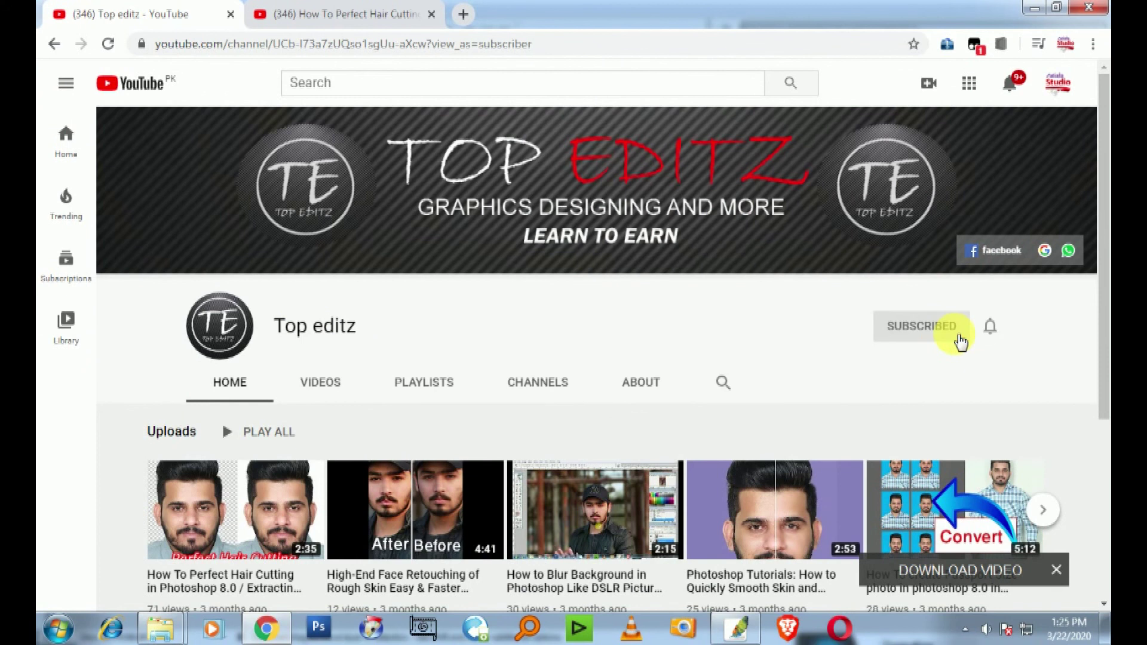
{"action": "left_click", "coordinate": [991, 334]}
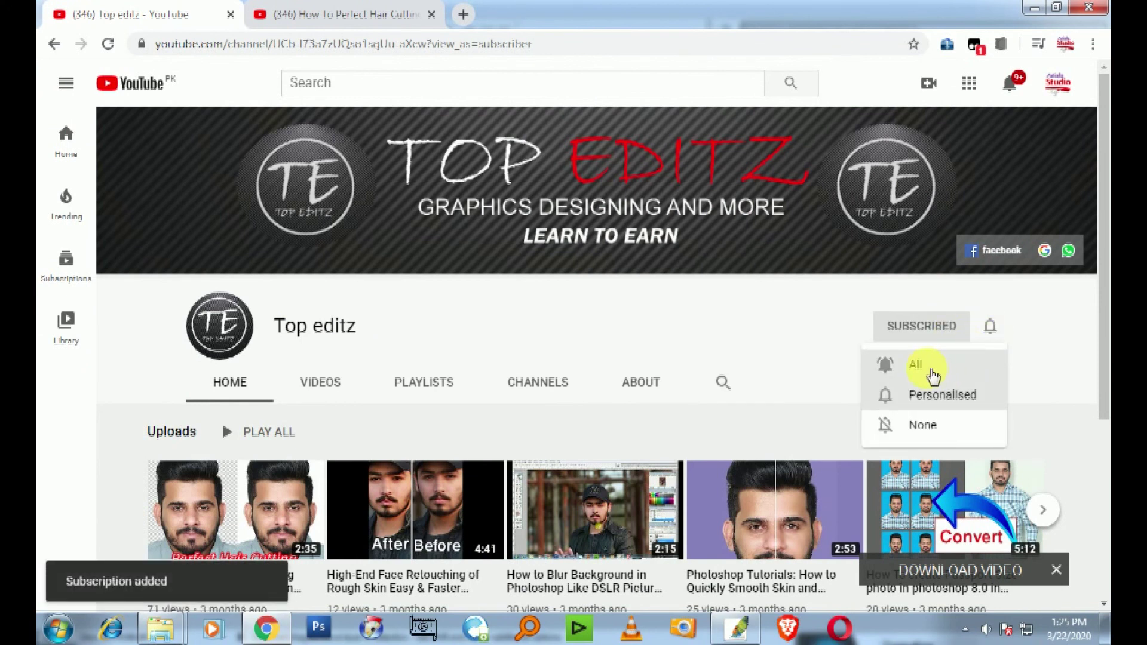
{"action": "left_click", "coordinate": [932, 375]}
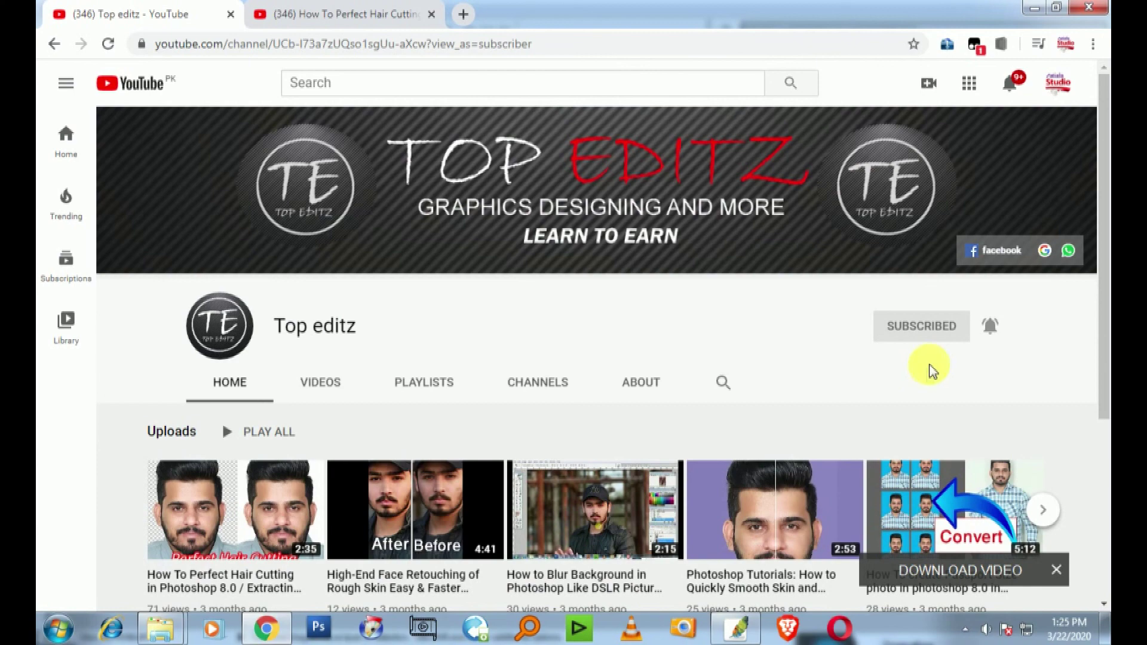